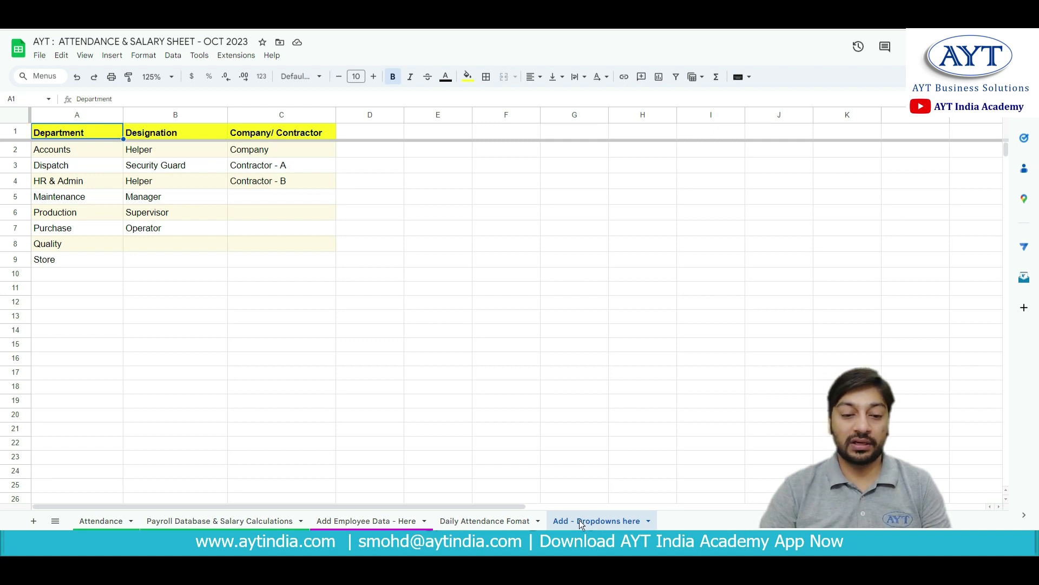
Review the employee code, worker/staff, department and designation headers on the Attendance sheet
{"action": "left_click", "coordinate": [87, 528]}
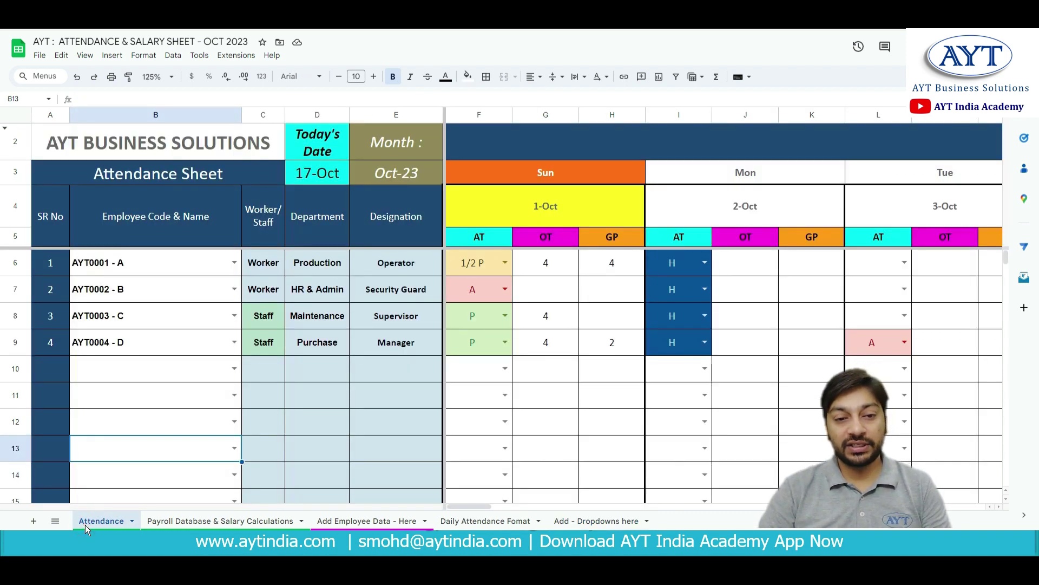
{"action": "left_click", "coordinate": [169, 226]}
{"action": "left_click", "coordinate": [170, 226]}
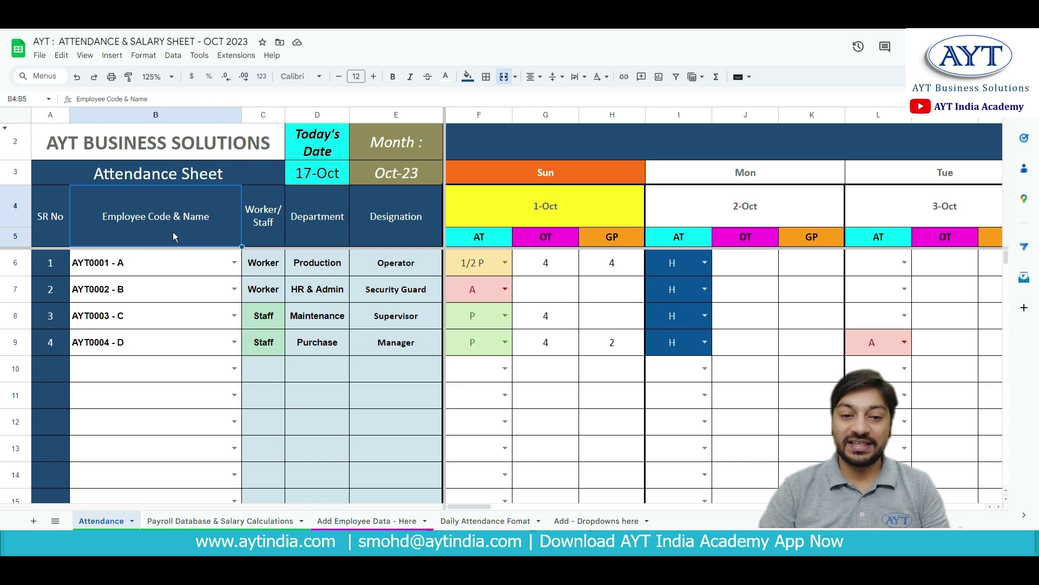
{"action": "left_click", "coordinate": [264, 221]}
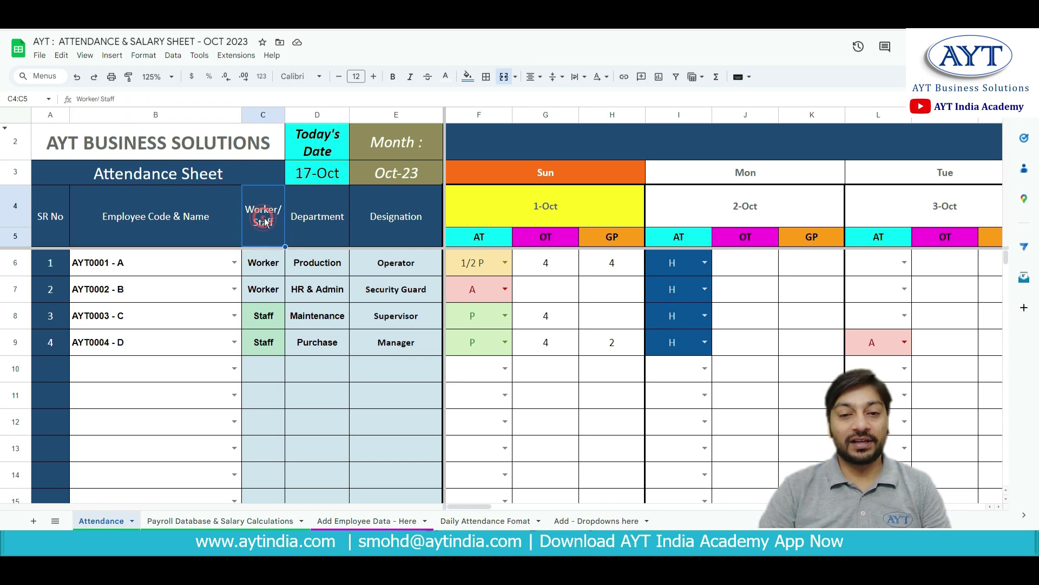
{"action": "left_click", "coordinate": [313, 224]}
{"action": "left_click", "coordinate": [402, 224]}
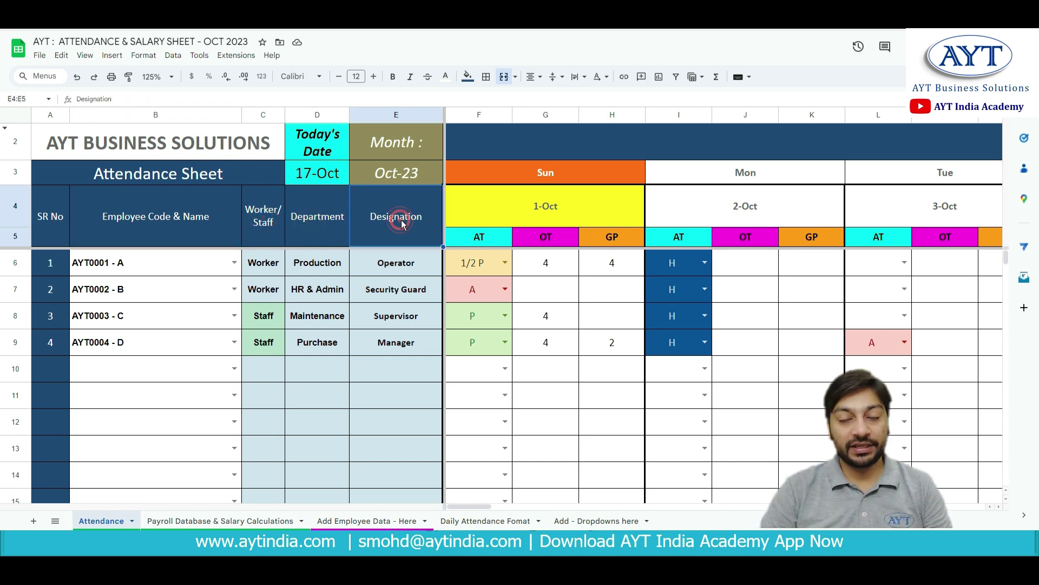
Examine the date and weekday headers across the whole month, from 1-Oct through 31-Oct and back to the first day
{"action": "left_click", "coordinate": [547, 226]}
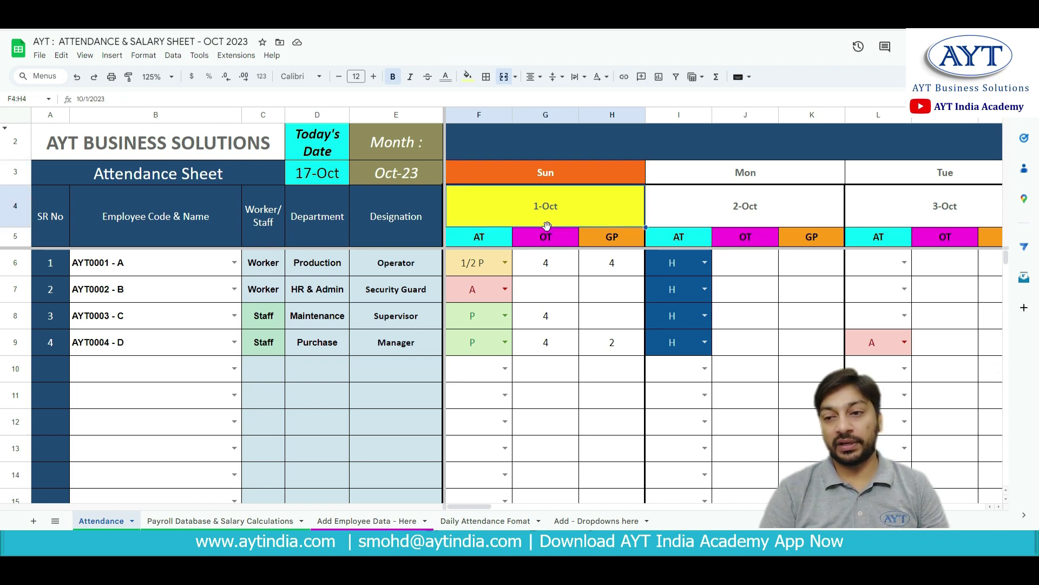
{"action": "key", "text": "Right"}
{"action": "key", "text": "Right"}
{"action": "key", "text": "Right"}
{"action": "key", "text": "Right"}
{"action": "key", "text": "Right"}
{"action": "key", "text": "Right"}
{"action": "key", "text": "Right"}
{"action": "key", "text": "Right"}
{"action": "key", "text": "Right"}
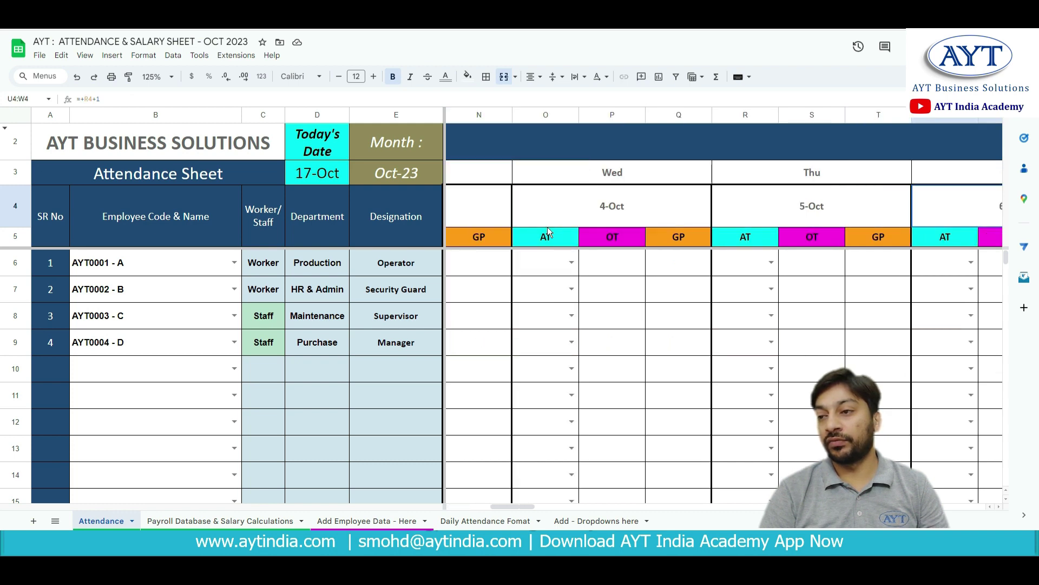
{"action": "key", "text": "Right"}
{"action": "key", "text": "Right"}
{"action": "key", "text": "Right"}
{"action": "key", "text": "Right"}
{"action": "key", "text": "Right"}
{"action": "key", "text": "Right"}
{"action": "key", "text": "Right"}
{"action": "key", "text": "Right"}
{"action": "key", "text": "Right"}
{"action": "key", "text": "Right"}
{"action": "key", "text": "Right"}
{"action": "key", "text": "Right"}
{"action": "key", "text": "Right"}
{"action": "key", "text": "Right"}
{"action": "key", "text": "Right"}
{"action": "key", "text": "Right"}
{"action": "key", "text": "Right"}
{"action": "key", "text": "Right"}
{"action": "key", "text": "Right"}
{"action": "key", "text": "Right"}
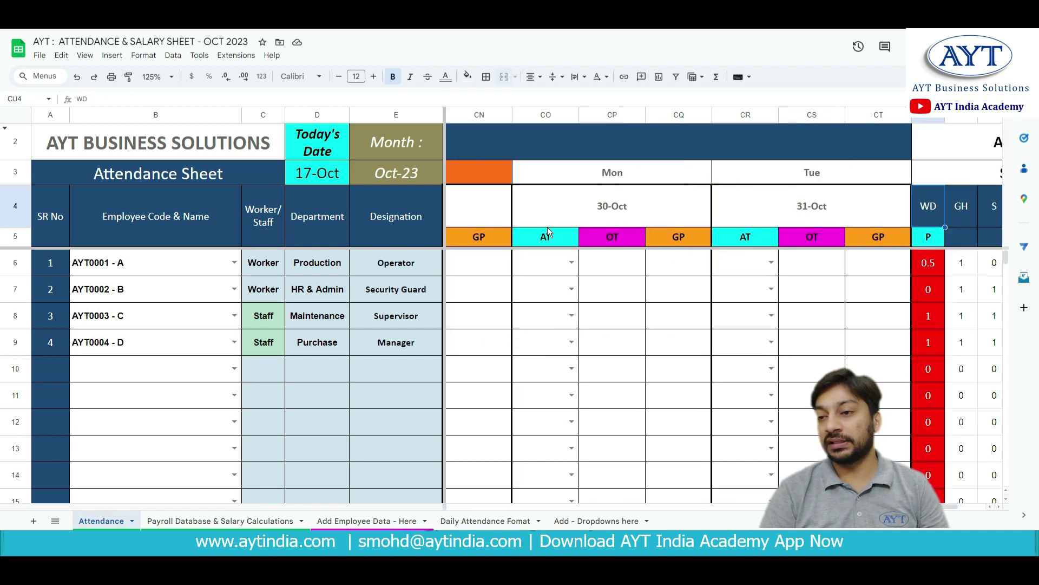
{"action": "key", "text": "Left"}
{"action": "key", "text": "Left"}
{"action": "key", "text": "Left"}
{"action": "key", "text": "Left"}
{"action": "key", "text": "Left"}
{"action": "key", "text": "Left"}
{"action": "key", "text": "Left"}
{"action": "key", "text": "Left"}
{"action": "key", "text": "Left"}
{"action": "key", "text": "Left"}
{"action": "key", "text": "Left"}
{"action": "key", "text": "Left"}
{"action": "key", "text": "Left"}
{"action": "key", "text": "Left"}
{"action": "key", "text": "Left"}
{"action": "key", "text": "Left"}
{"action": "key", "text": "Left"}
{"action": "key", "text": "Left"}
{"action": "key", "text": "Left"}
{"action": "key", "text": "Left"}
{"action": "key", "text": "Left"}
{"action": "key", "text": "Left"}
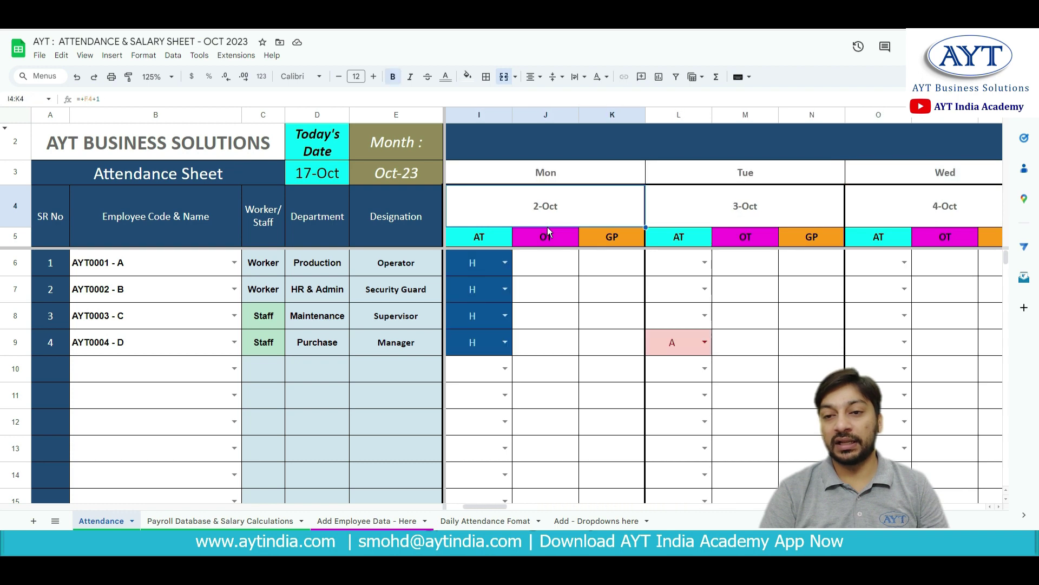
{"action": "key", "text": "Up"}
{"action": "key", "text": "Left"}
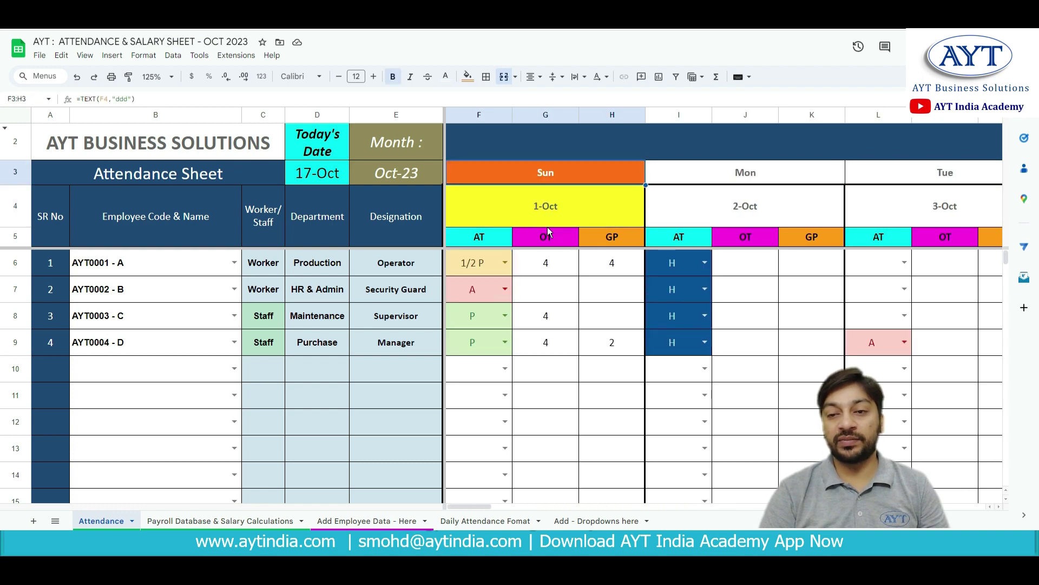
{"action": "key", "text": "Right"}
{"action": "key", "text": "Right"}
{"action": "key", "text": "Down"}
{"action": "key", "text": "Left"}
{"action": "key", "text": "Left"}
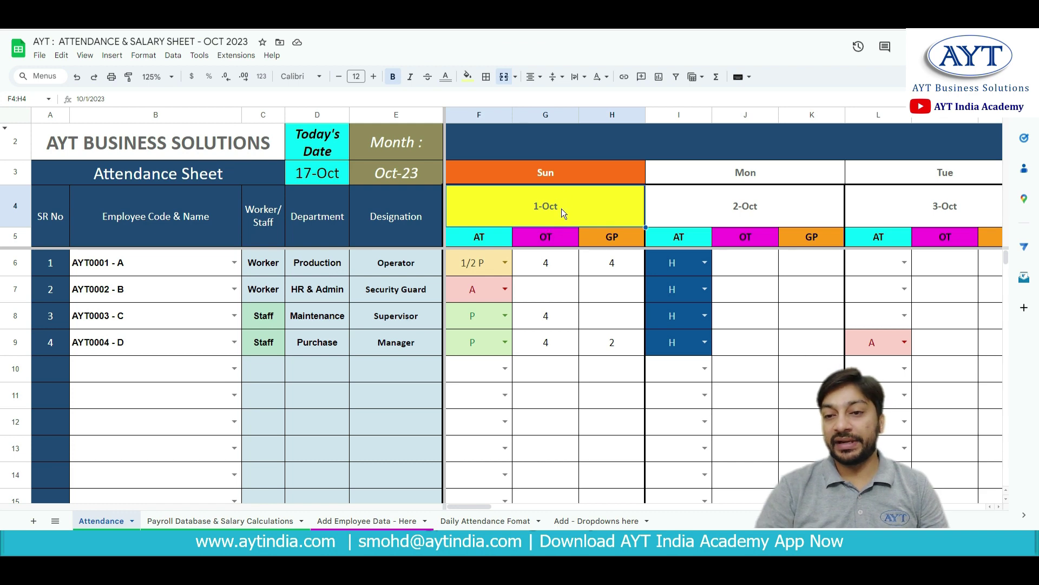
Change the first day's date in F4 of the Attendance sheet to 11/1/2023
{"action": "double_click", "coordinate": [560, 209]}
{"action": "left_click", "coordinate": [585, 243]}
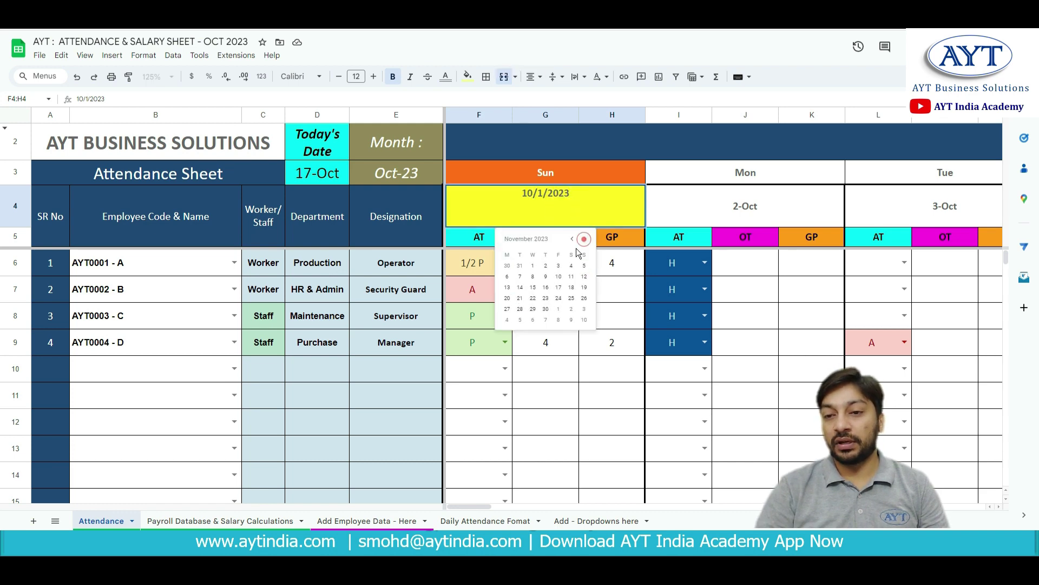
{"action": "left_click", "coordinate": [532, 266]}
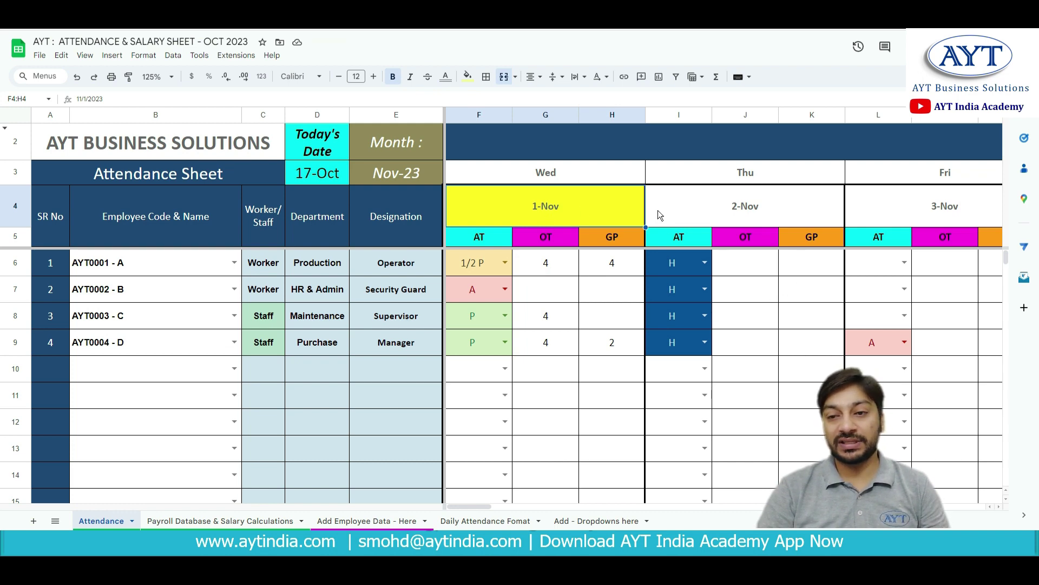
Check the date cells and weekday formula of the first days in the attendance header
{"action": "left_click", "coordinate": [745, 212]}
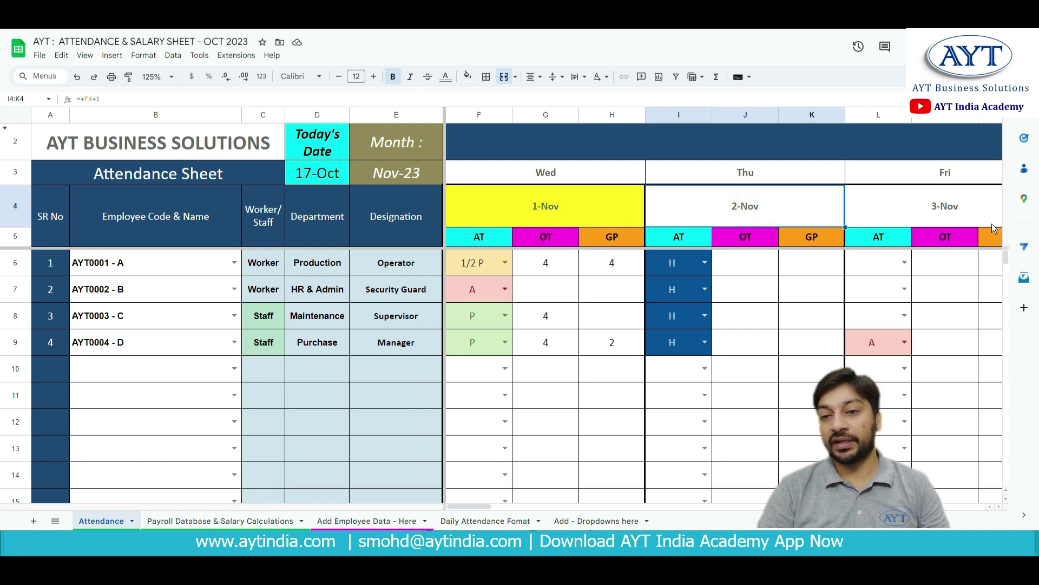
{"action": "left_click", "coordinate": [541, 182]}
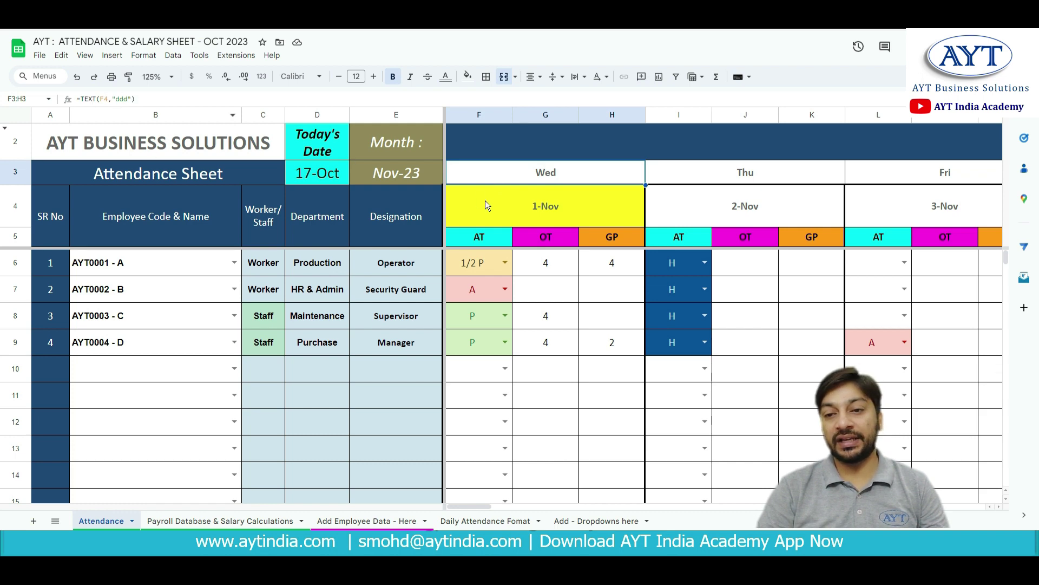
{"action": "left_click", "coordinate": [515, 209]}
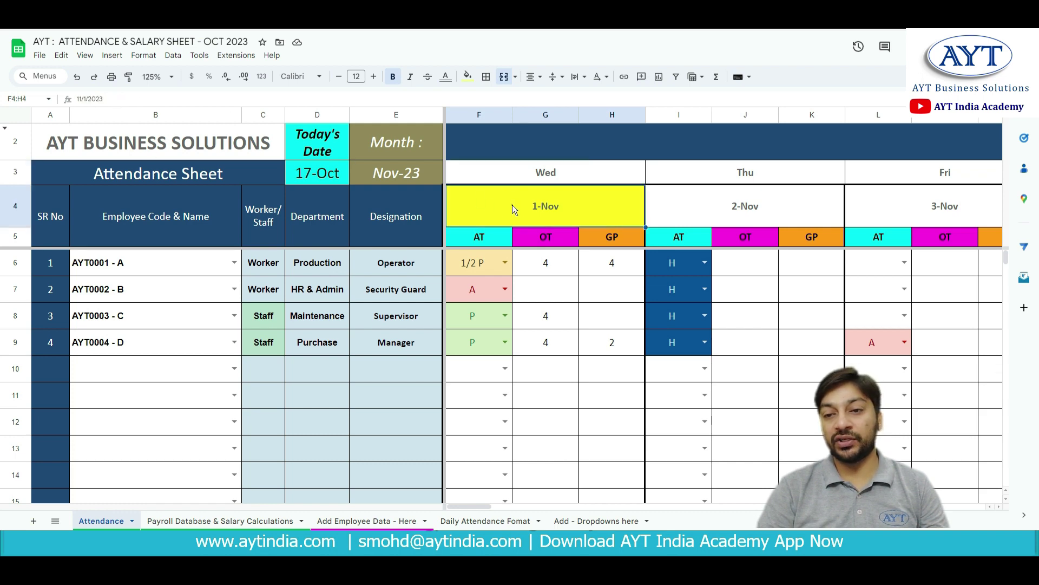
{"action": "left_click", "coordinate": [560, 174]}
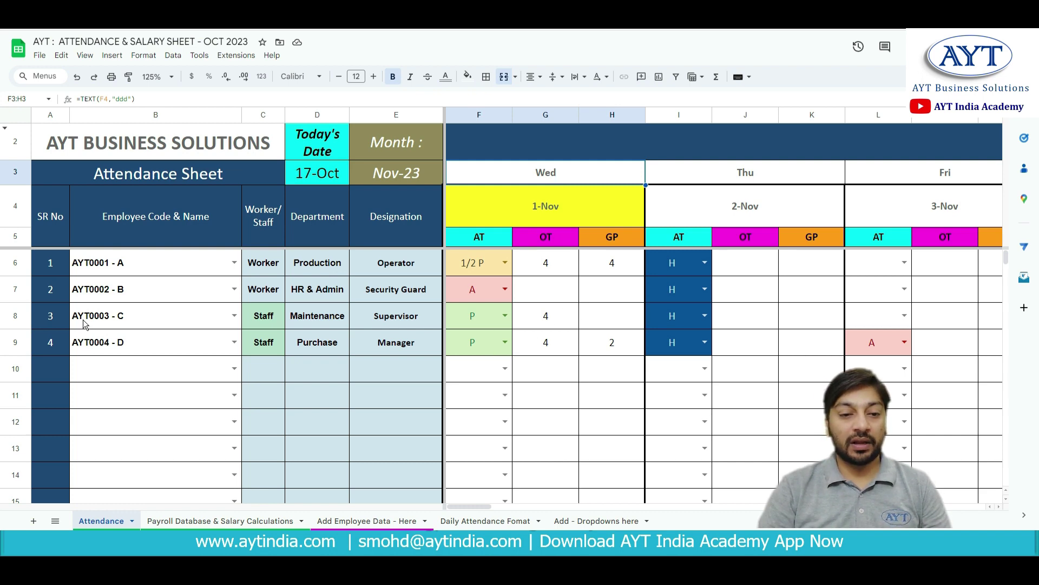
Check which employees are offered for the first empty Employee Code & Name cell, B10
{"action": "left_click", "coordinate": [234, 371]}
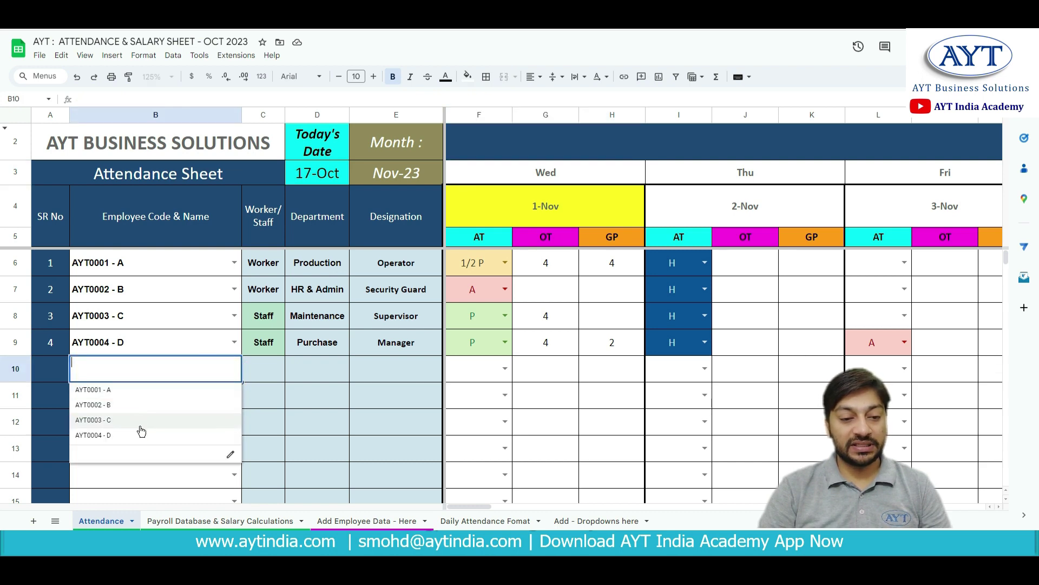
{"action": "left_click", "coordinate": [320, 404]}
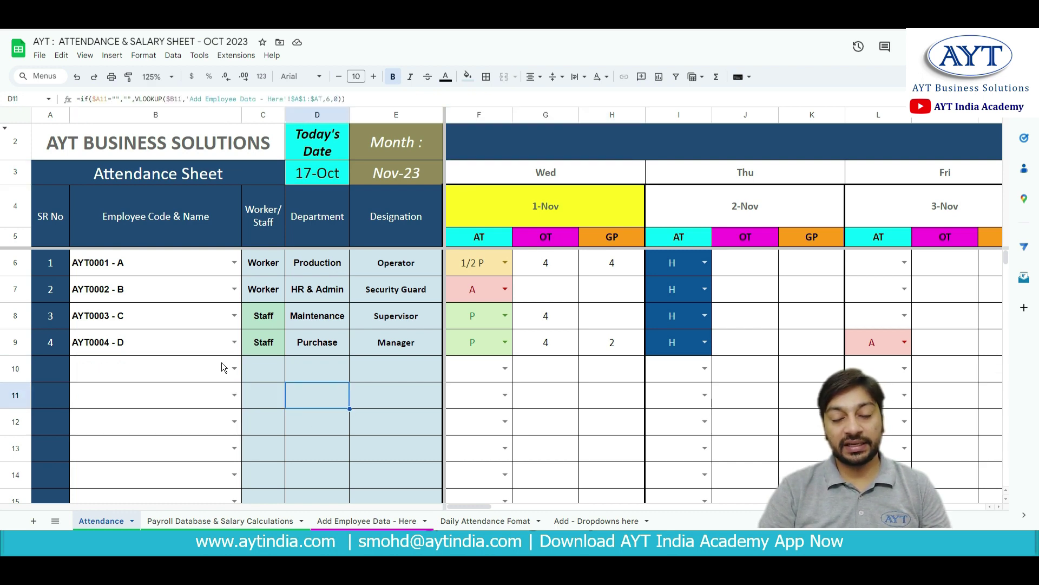
Zoom the Add Employee Data - Here sheet to 150% and narrow the Employee Name column
{"action": "left_click", "coordinate": [361, 521]}
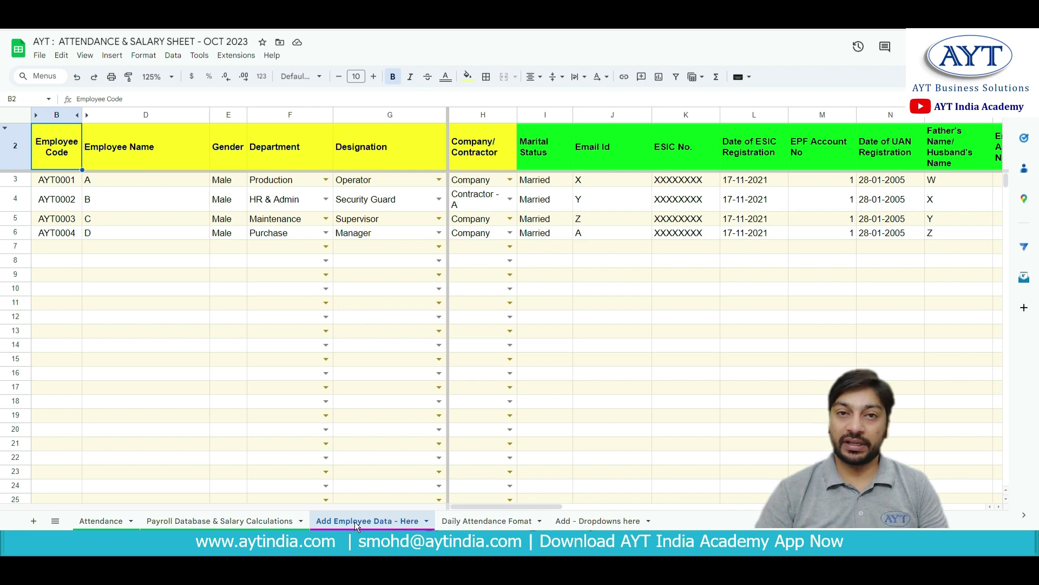
{"action": "left_click", "coordinate": [163, 76]}
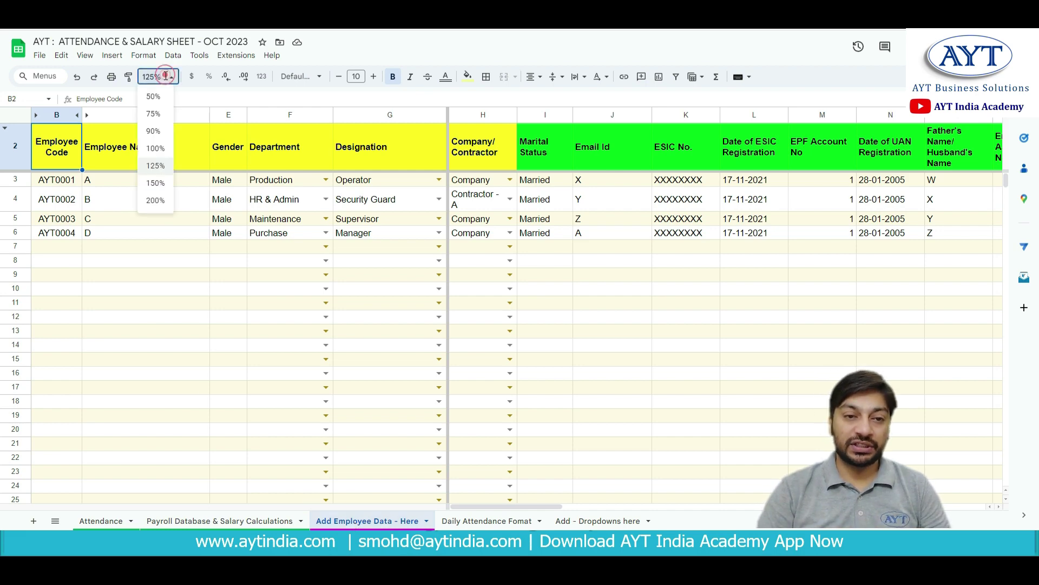
{"action": "left_click", "coordinate": [150, 184]}
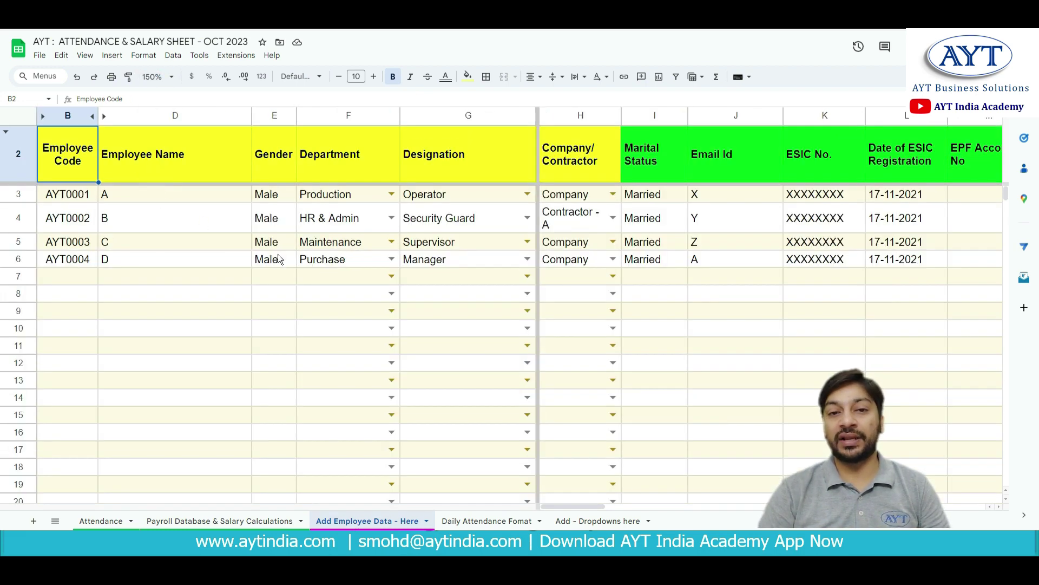
{"action": "left_click_drag", "start_coordinate": [252, 116], "coordinate": [159, 115]}
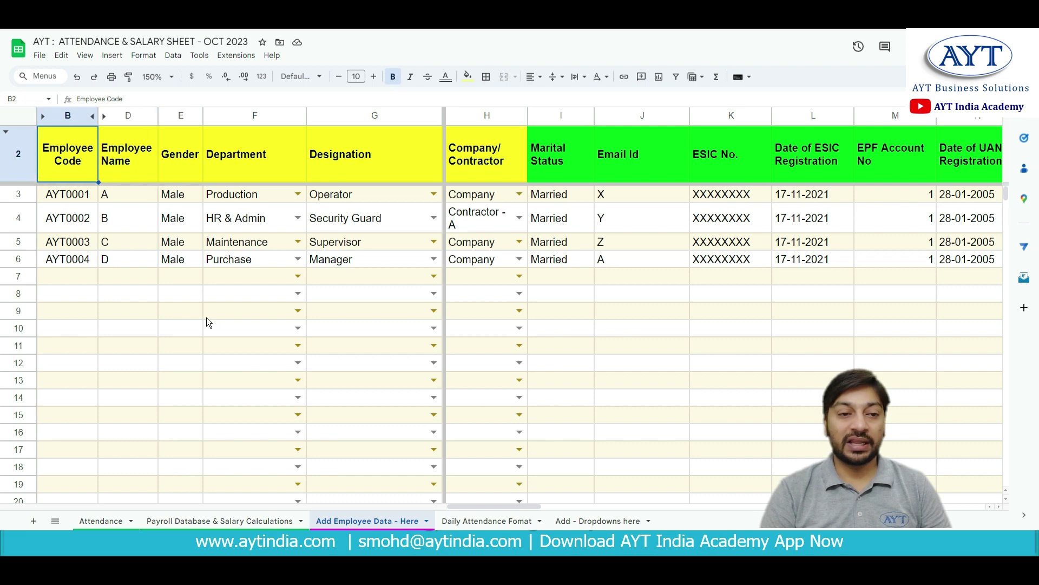
Extend the Employee Code sequence from row 6 into row 7 for a new employee
{"action": "key", "text": "Down"}
{"action": "key", "text": "Down"}
{"action": "key", "text": "Down"}
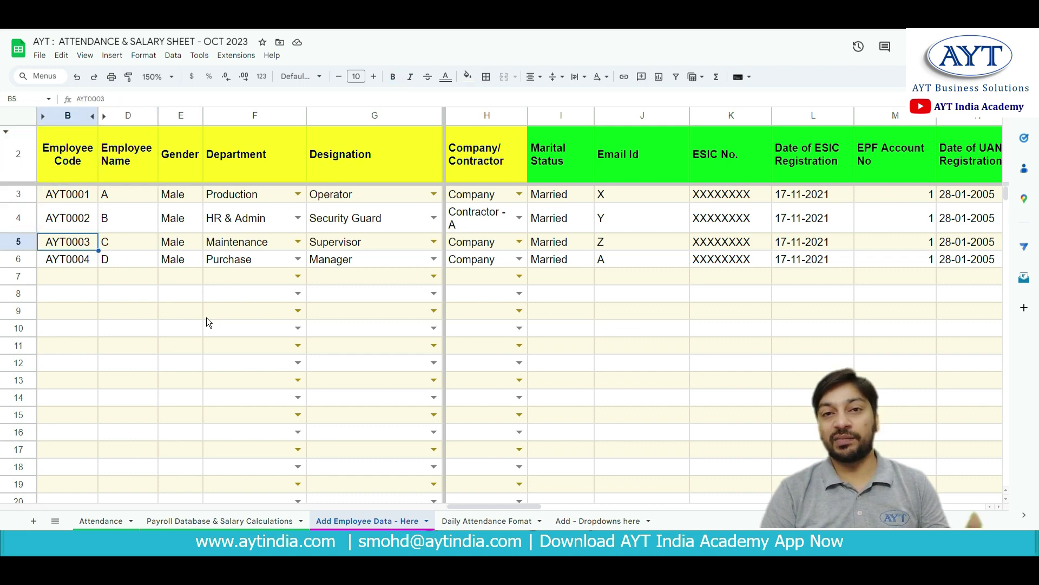
{"action": "left_click", "coordinate": [76, 260]}
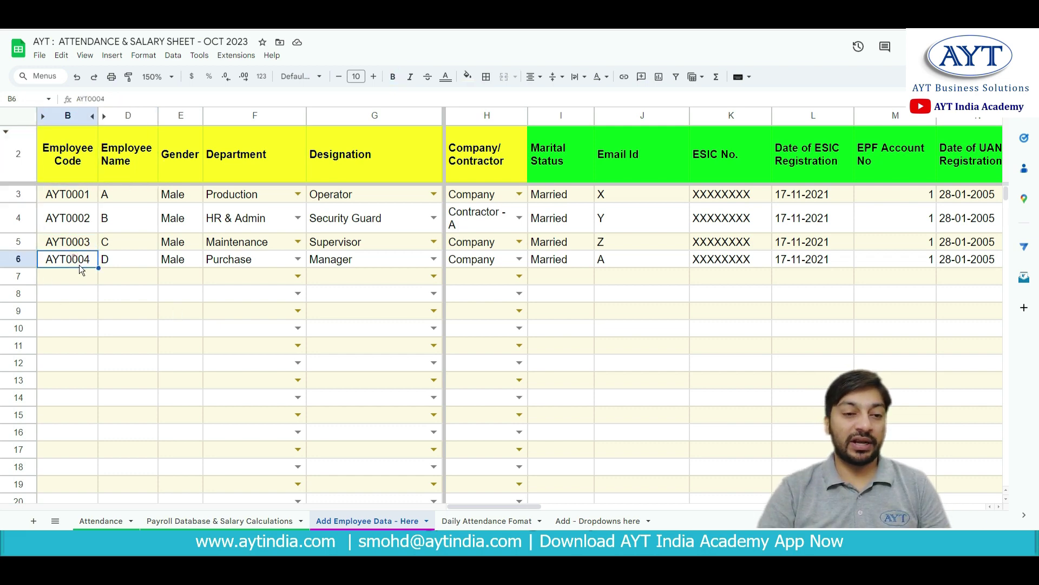
{"action": "left_click_drag", "start_coordinate": [99, 274], "coordinate": [103, 283]}
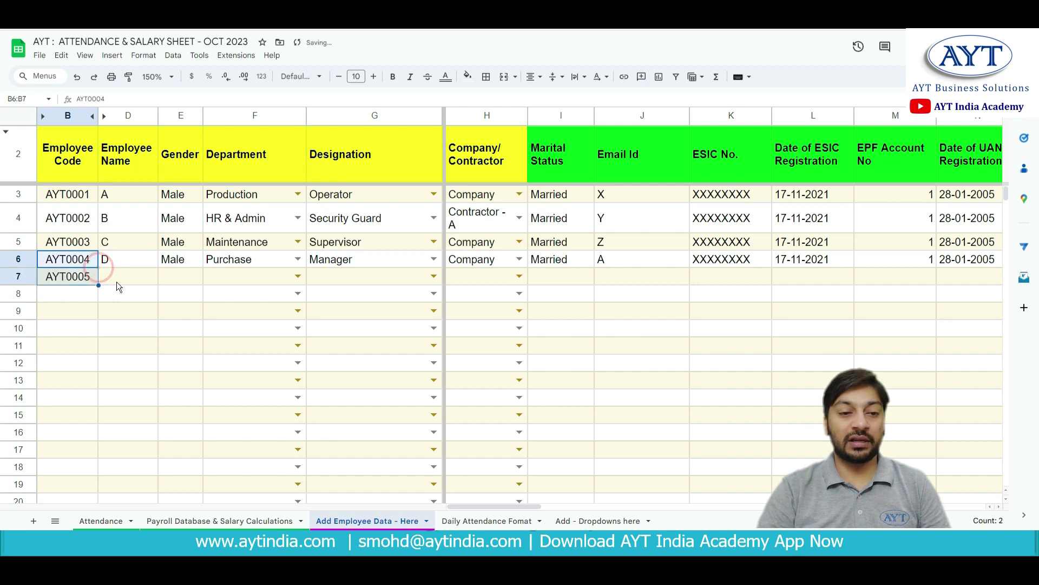
Enter the next single capital letter in sequence as the new employee's name in row 7
{"action": "left_click", "coordinate": [116, 281]}
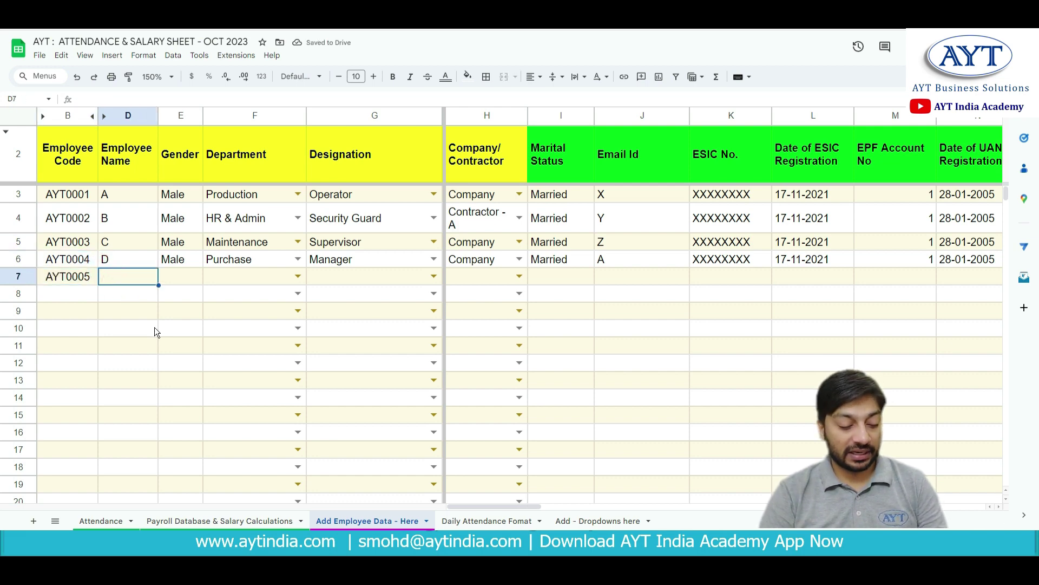
{"action": "type", "text": "e"}
{"action": "key", "text": "BackSpace"}
{"action": "key", "text": "BackSpace"}
{"action": "key", "text": "Caps_Lock"}
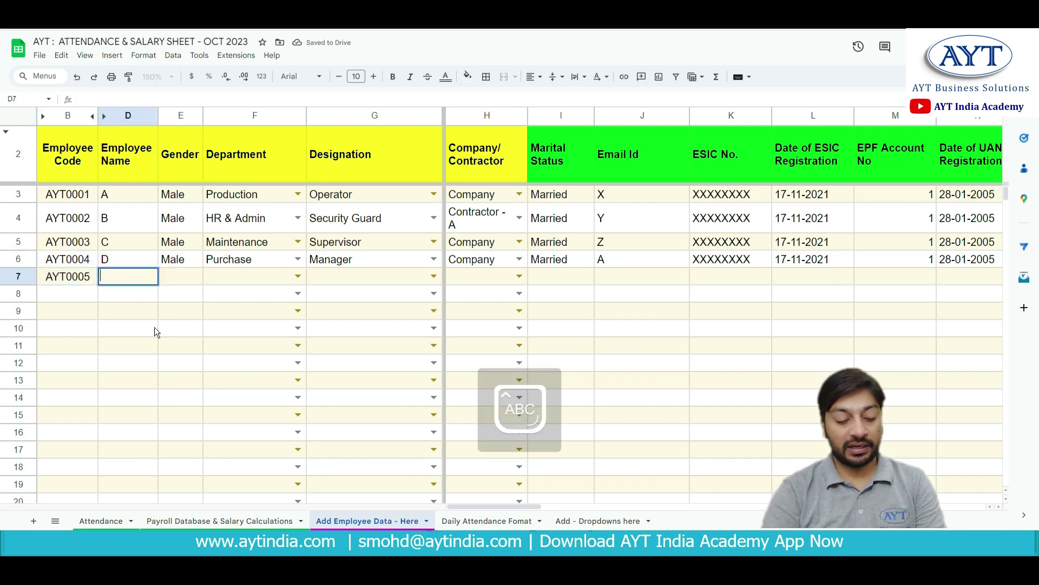
{"action": "type", "text": "EW"}
{"action": "key", "text": "BackSpace"}
{"action": "key", "text": "Return"}
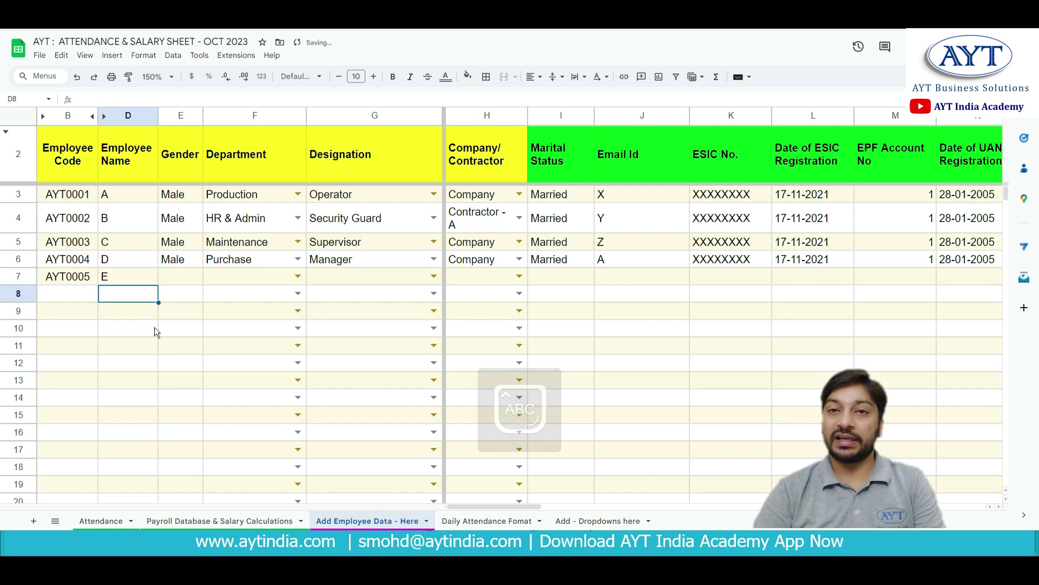
Look for the new employee among the choices for B10 on the Attendance sheet
{"action": "left_click", "coordinate": [103, 519]}
{"action": "left_click", "coordinate": [279, 425]}
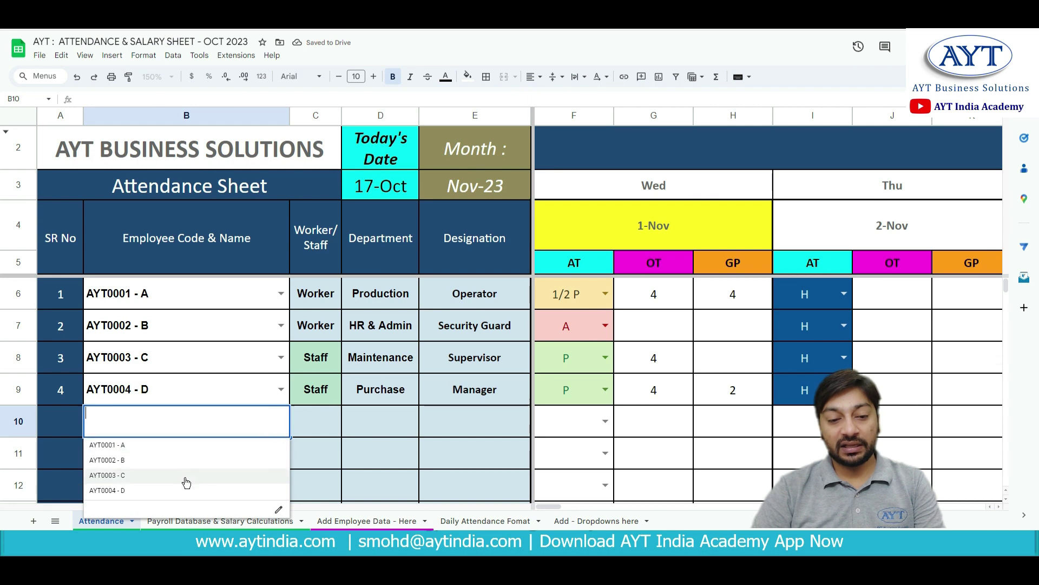
{"action": "left_click", "coordinate": [326, 421]}
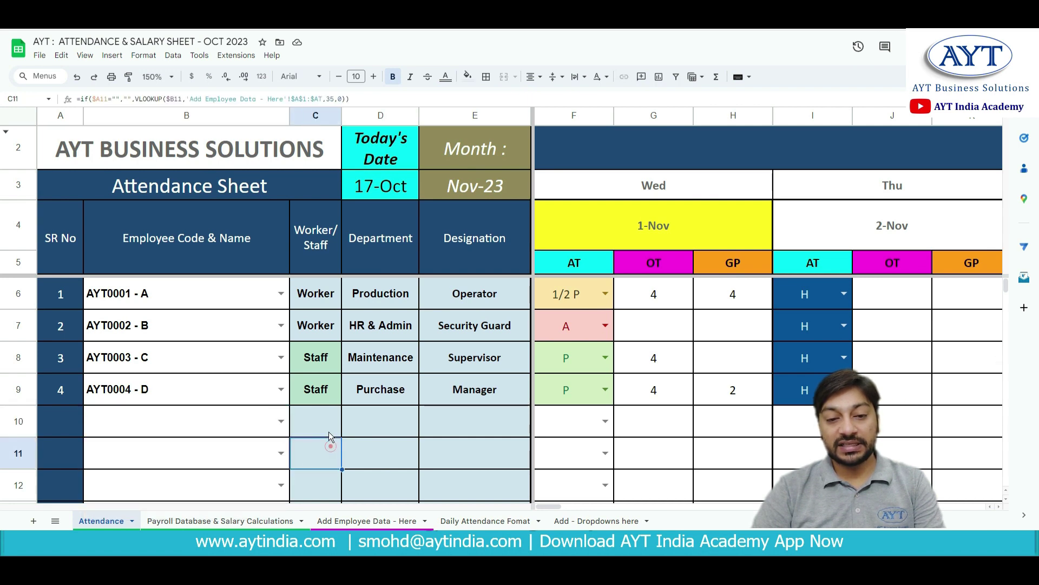
{"action": "scroll", "coordinate": [357, 417], "scroll_direction": "down", "scroll_amount": 3}
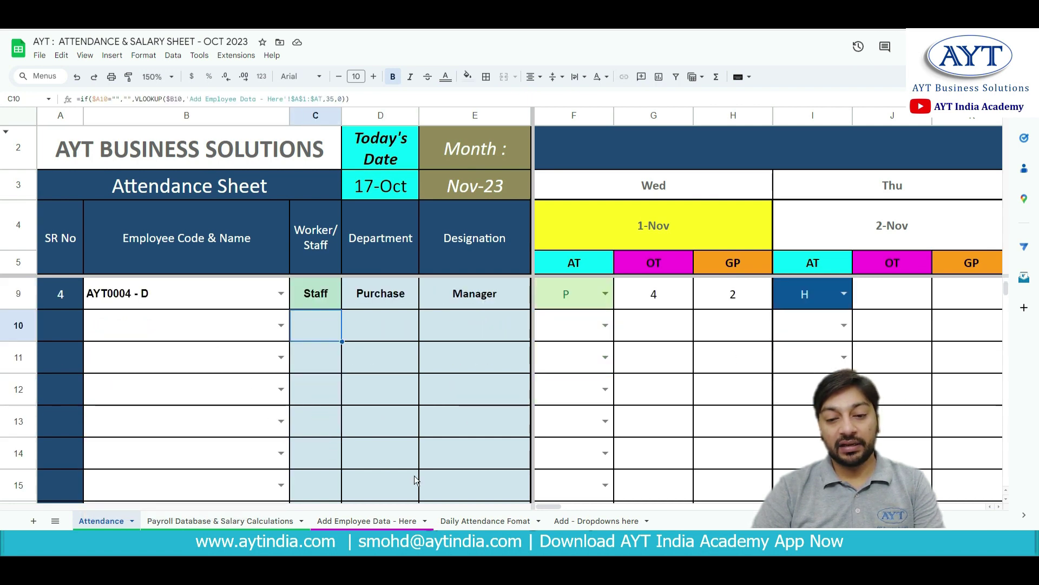
{"action": "left_click", "coordinate": [282, 328]}
{"action": "left_click", "coordinate": [436, 384]}
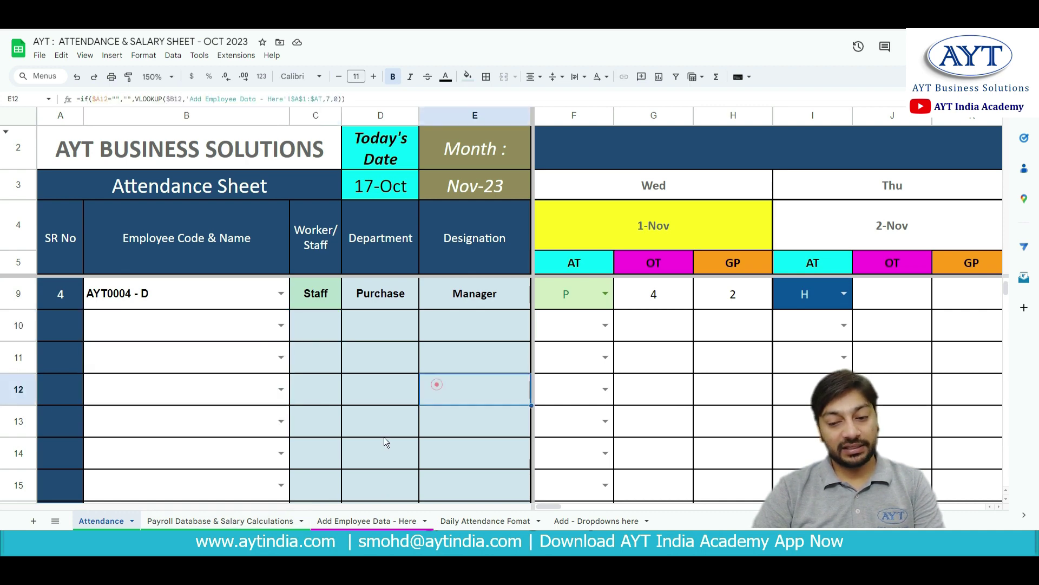
Fill the gender Male from row 6 into row 7 for the new employee on the Add Employee Data - Here sheet
{"action": "left_click", "coordinate": [347, 520]}
{"action": "left_click", "coordinate": [168, 280]}
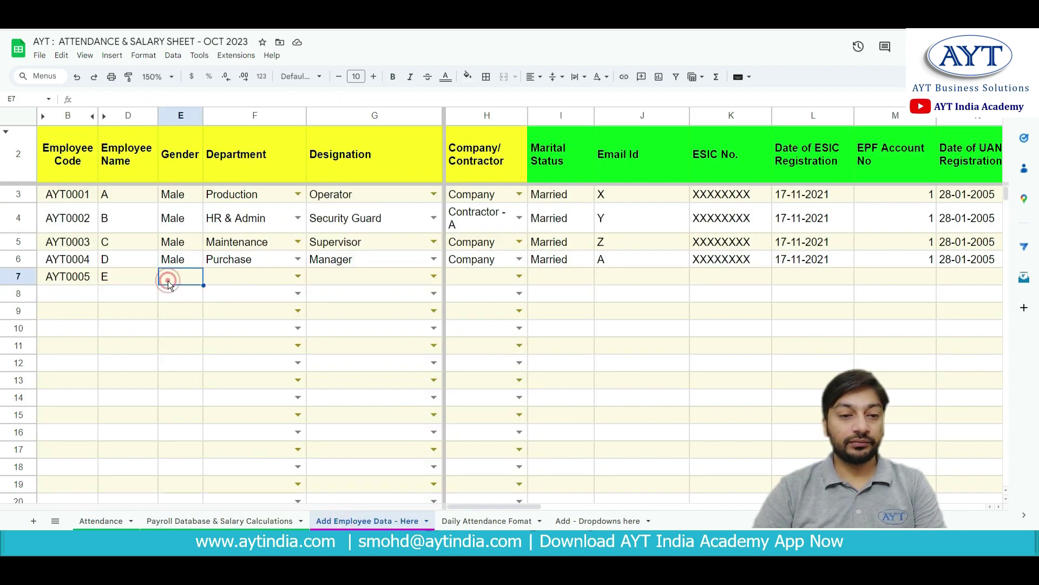
{"action": "left_click", "coordinate": [181, 262]}
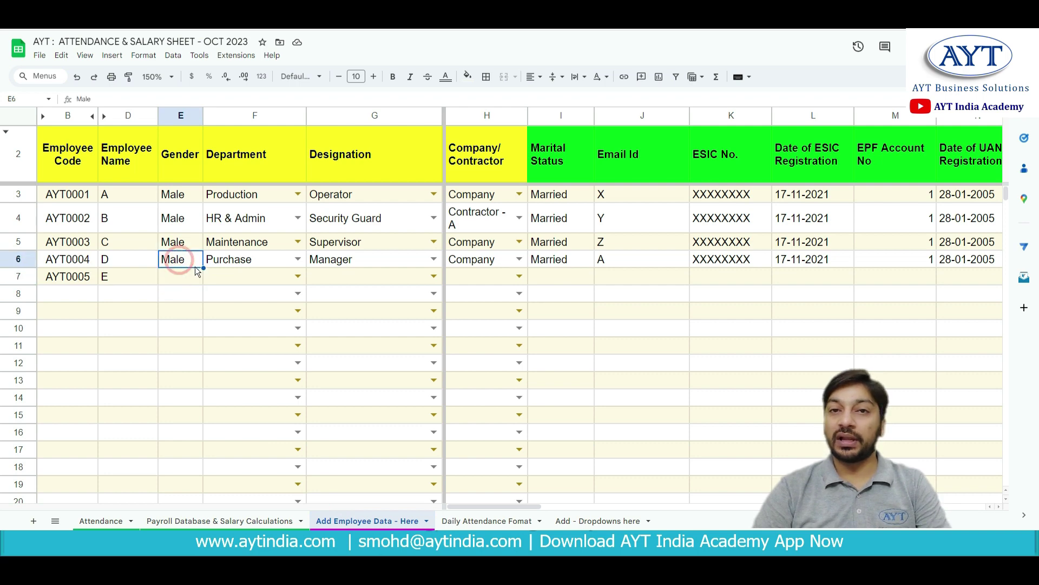
{"action": "left_click_drag", "start_coordinate": [203, 268], "coordinate": [202, 281]}
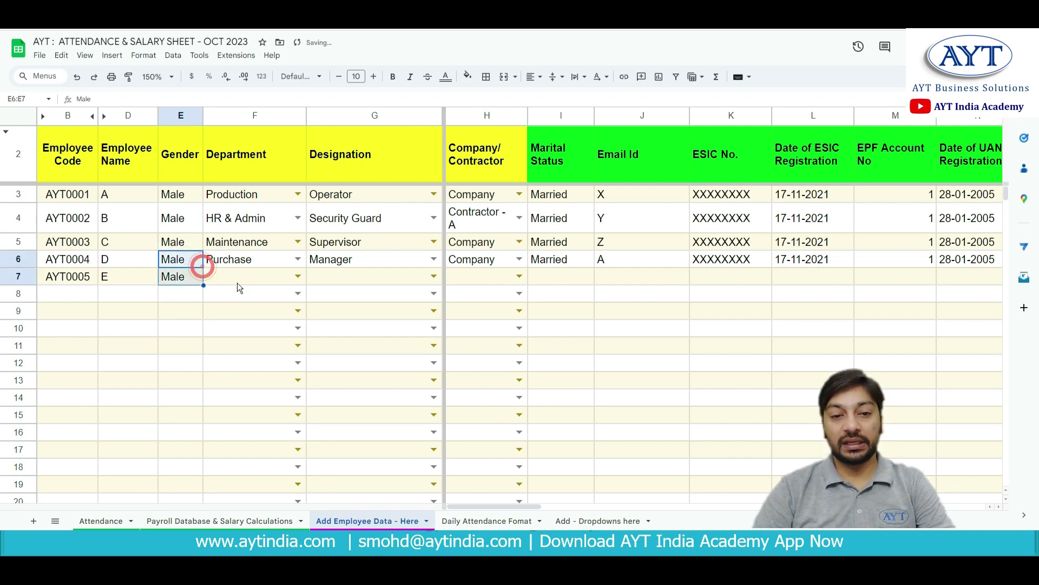
Set the new employee's department to Accounts, designation to Manager and Company/Contractor to Company in row 7
{"action": "left_click", "coordinate": [297, 276]}
{"action": "left_click", "coordinate": [270, 294]}
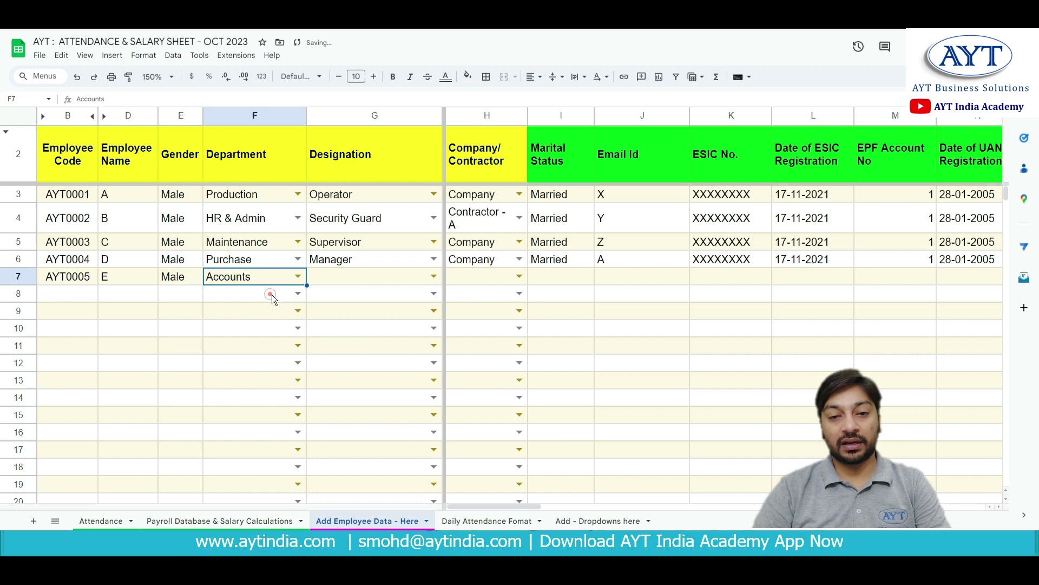
{"action": "left_click", "coordinate": [433, 276]}
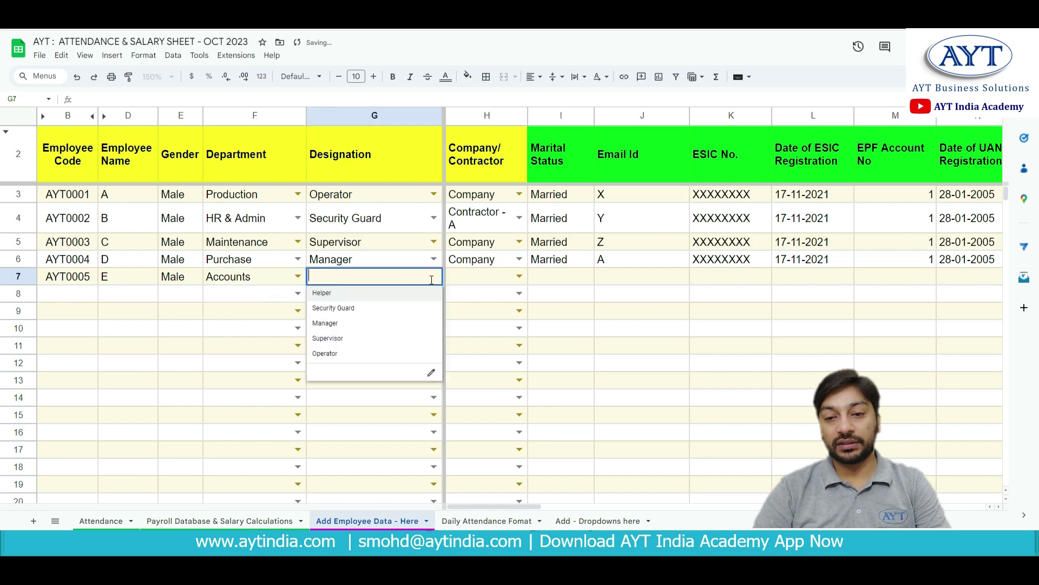
{"action": "left_click", "coordinate": [379, 328]}
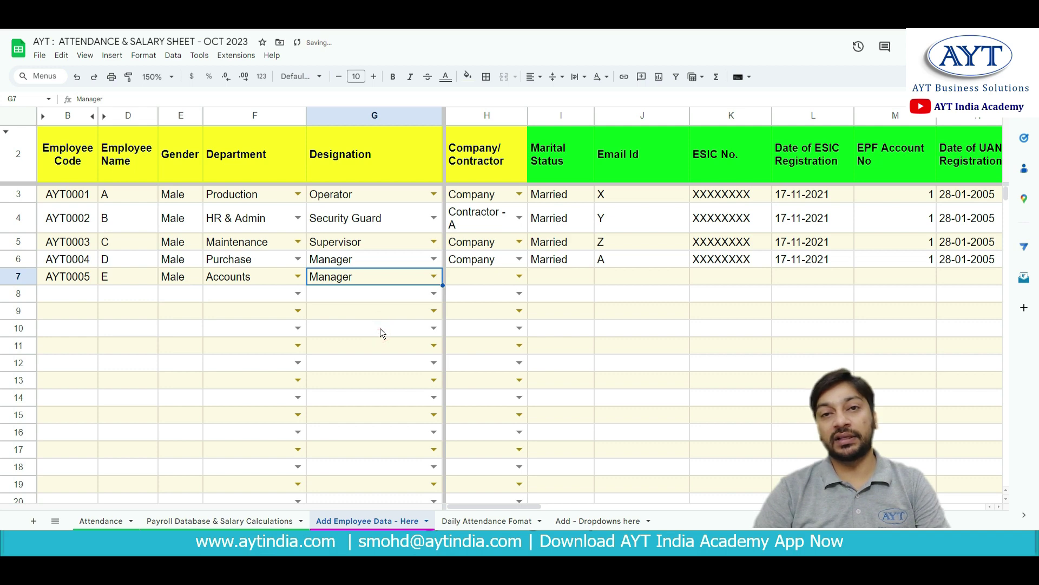
{"action": "left_click", "coordinate": [518, 277]}
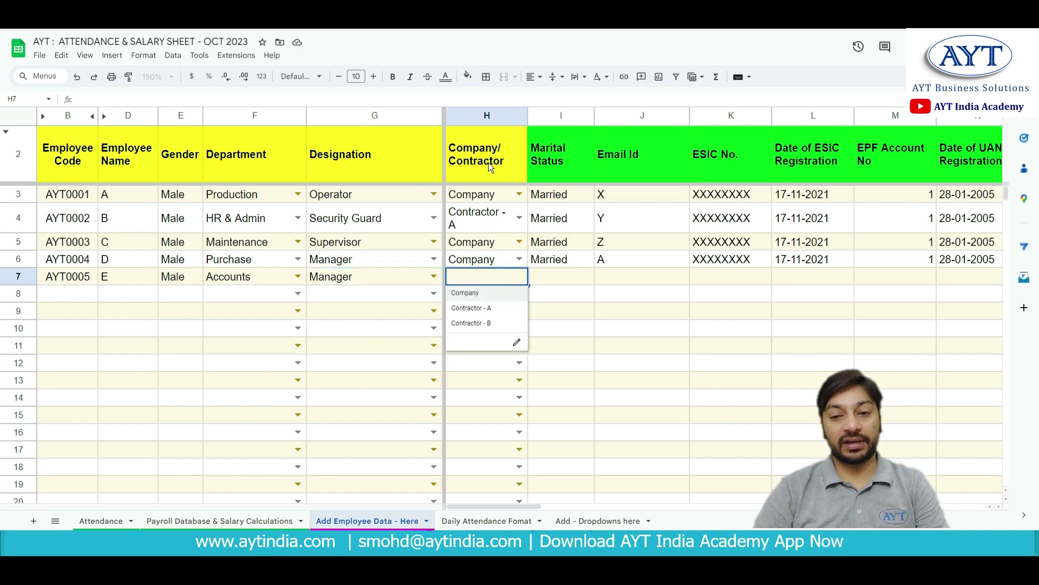
{"action": "left_click", "coordinate": [482, 299]}
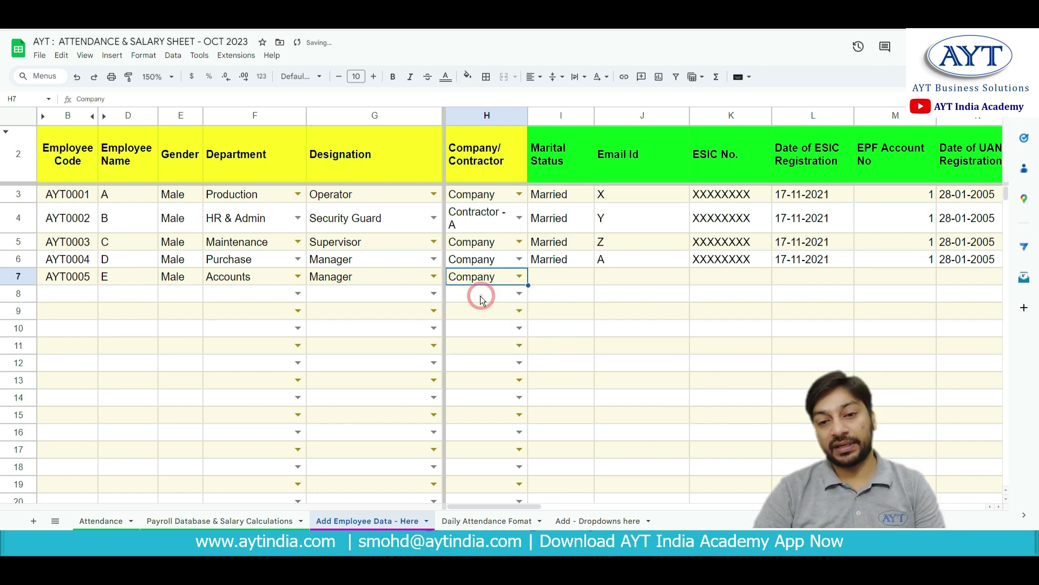
{"action": "left_click", "coordinate": [519, 277]}
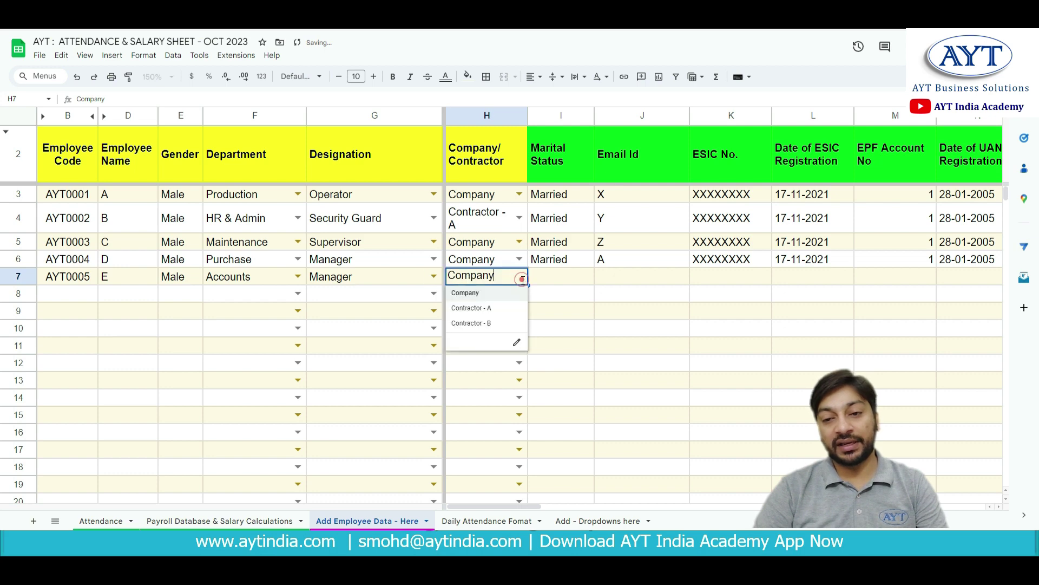
{"action": "left_click", "coordinate": [426, 280]}
{"action": "left_click", "coordinate": [209, 276]}
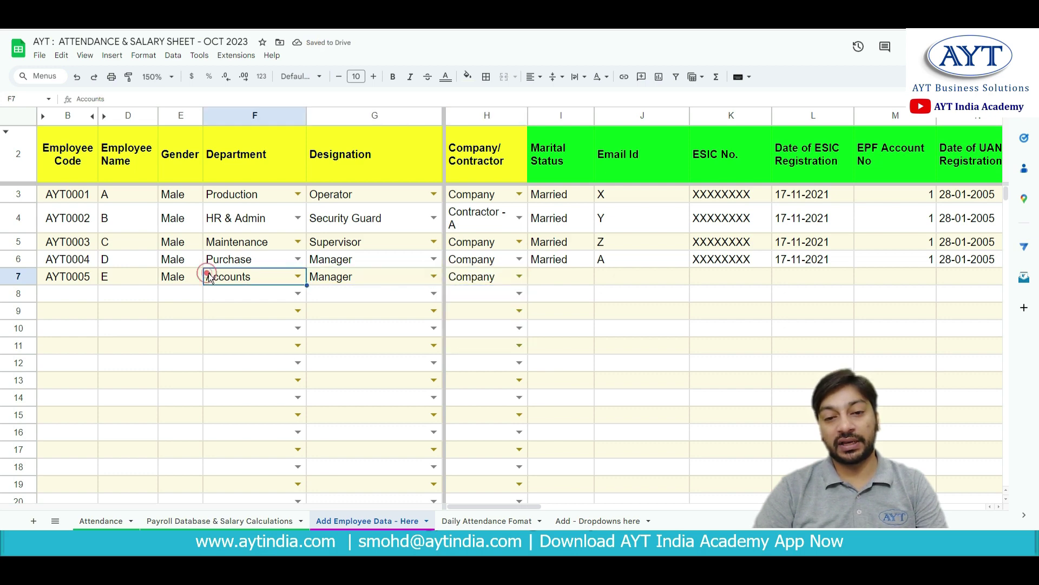
Add Service to the Department list in A10 of the Add - Dropdowns here sheet, clearing any stray text from B10
{"action": "left_click", "coordinate": [596, 521]}
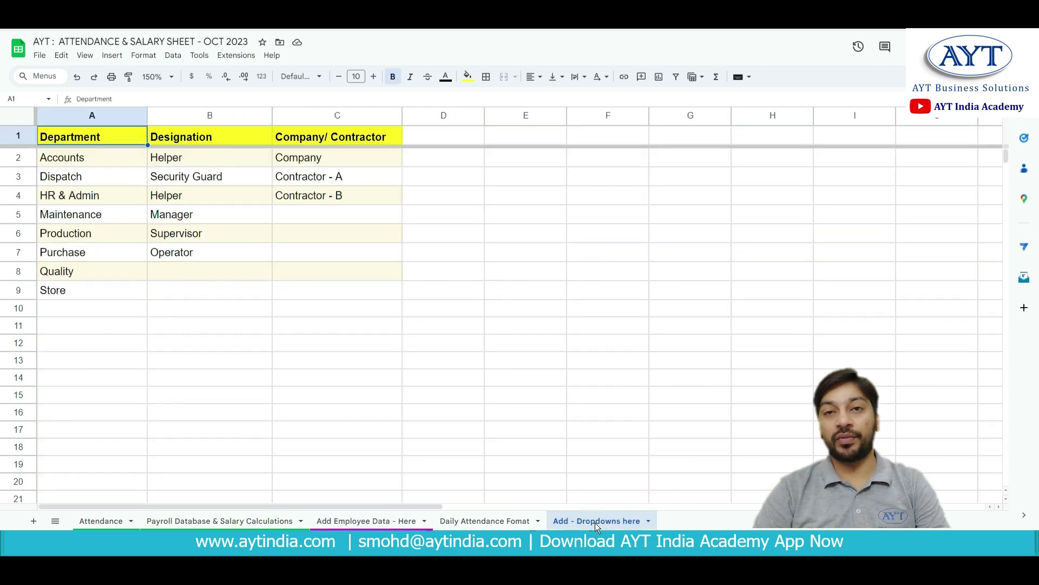
{"action": "left_click", "coordinate": [93, 141]}
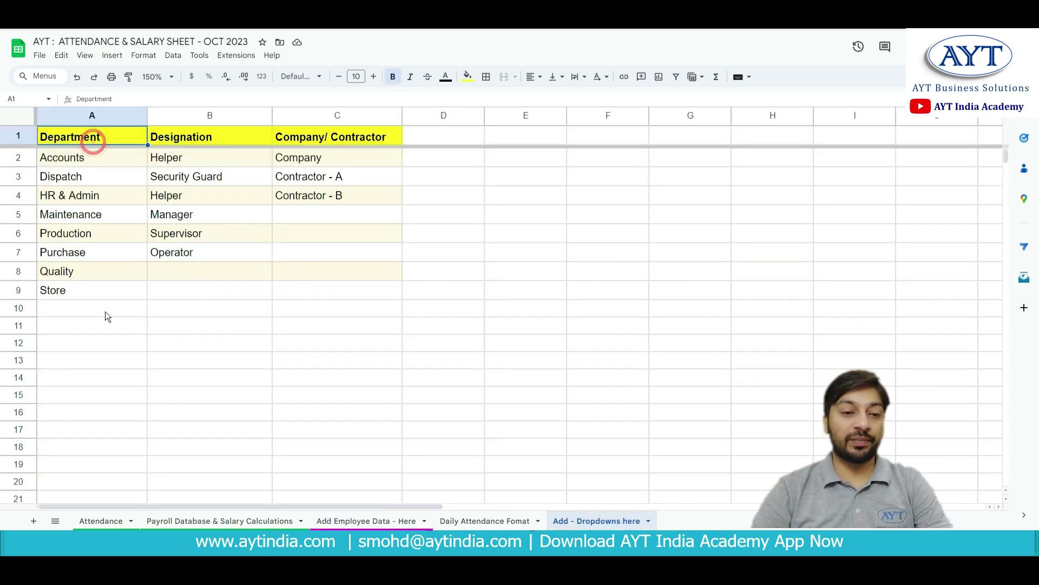
{"action": "left_click", "coordinate": [94, 307]}
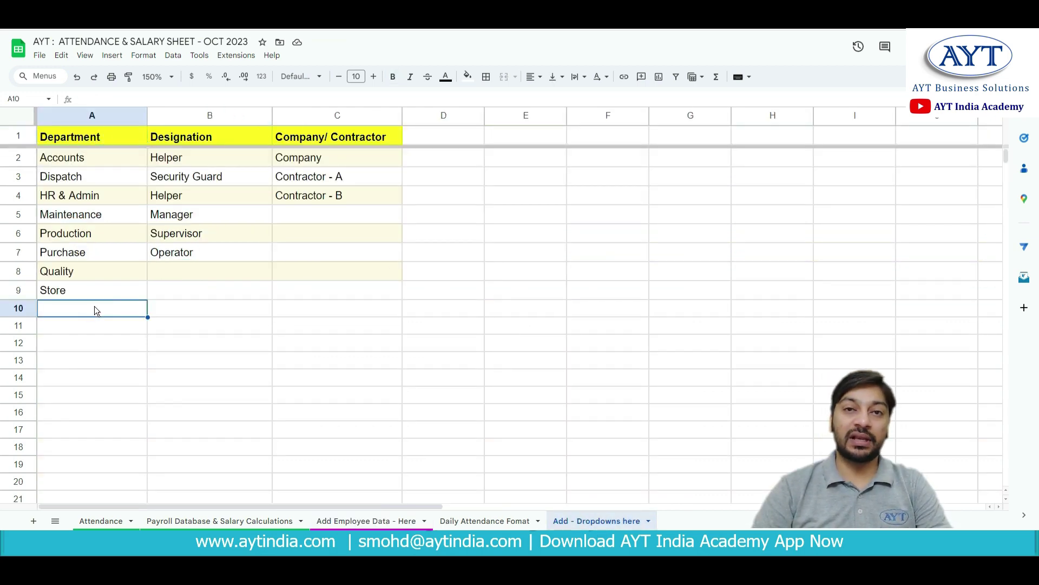
{"action": "type", "text": "acc"}
{"action": "key", "text": "BackSpace"}
{"action": "key", "text": "BackSpace"}
{"action": "key", "text": "BackSpace"}
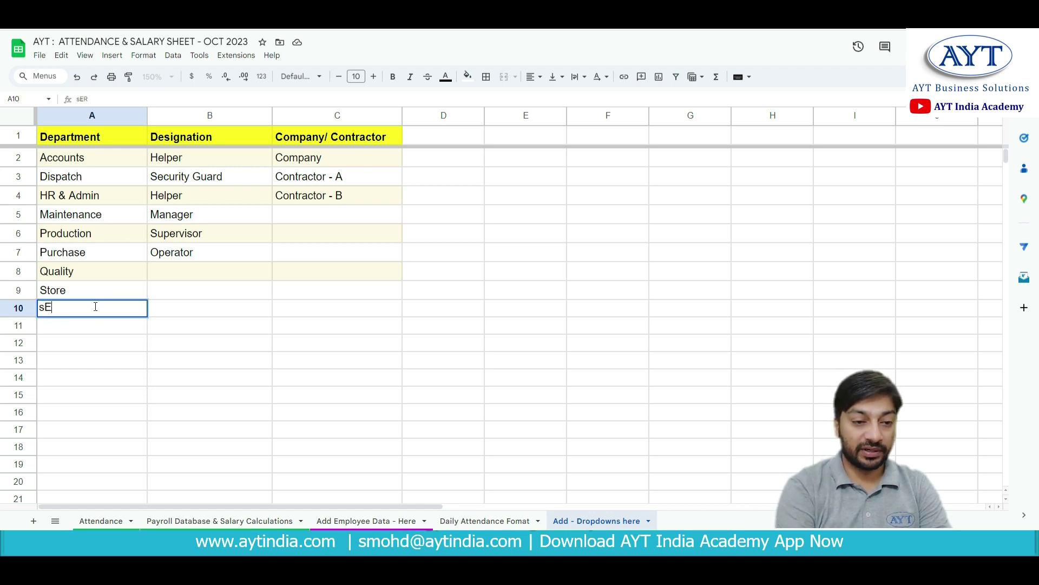
{"action": "type", "text": "S"}
{"action": "key", "text": "Tab"}
{"action": "type", "text": "er"}
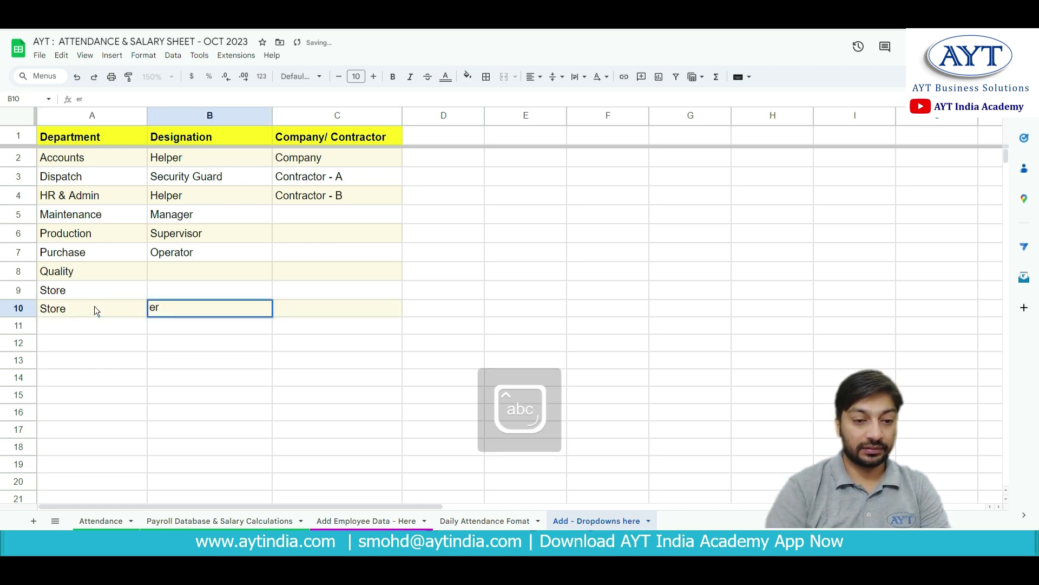
{"action": "double_click", "coordinate": [94, 307]}
{"action": "key", "text": "BackSpace"}
{"action": "key", "text": "BackSpace"}
{"action": "key", "text": "BackSpace"}
{"action": "key", "text": "BackSpace"}
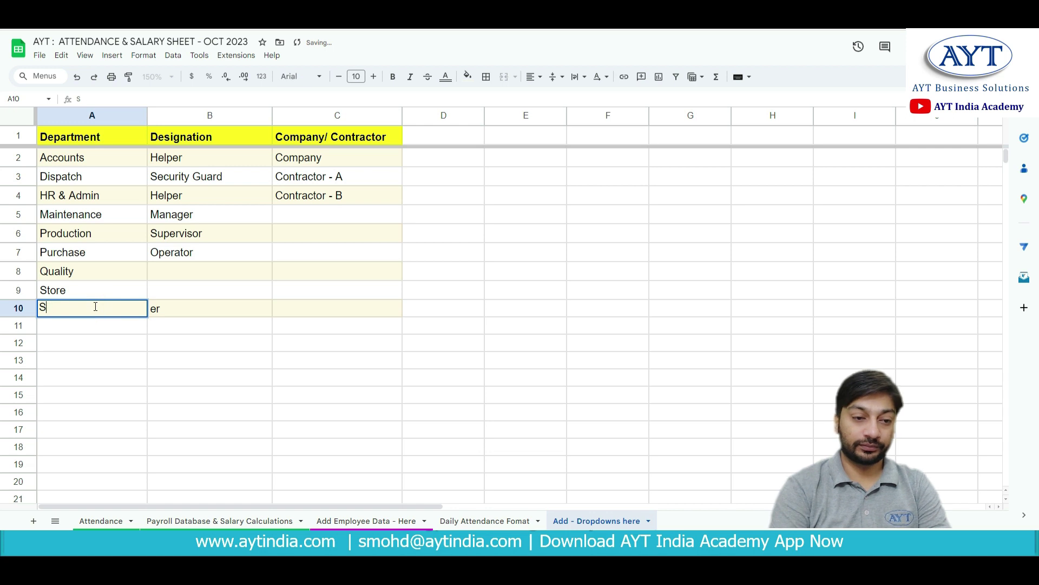
{"action": "type", "text": "ervice"}
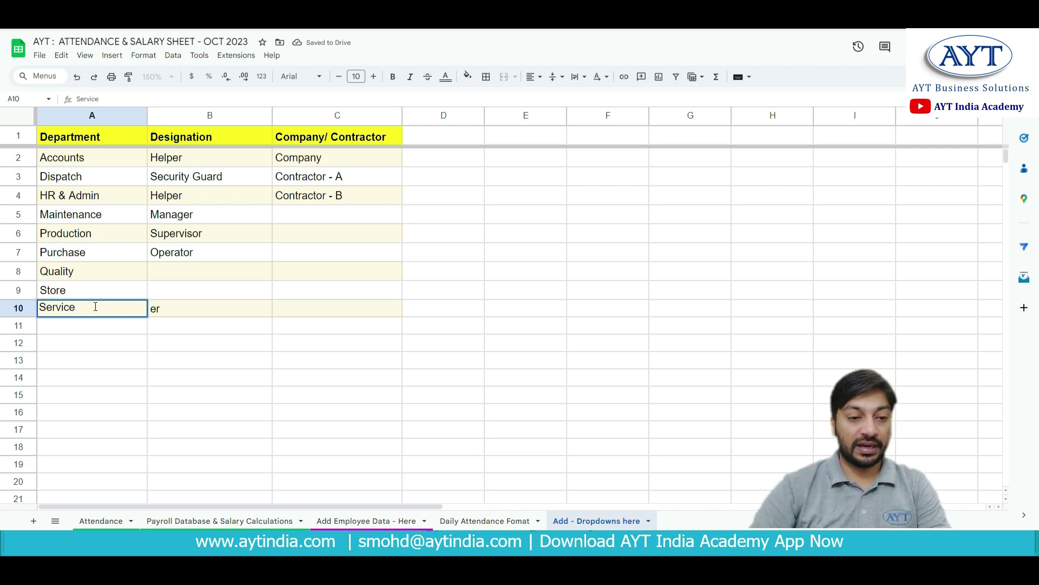
{"action": "left_click", "coordinate": [179, 313]}
{"action": "key", "text": "Delete"}
Add Quality Inspector to the Designation list in B8
{"action": "left_click", "coordinate": [188, 274]}
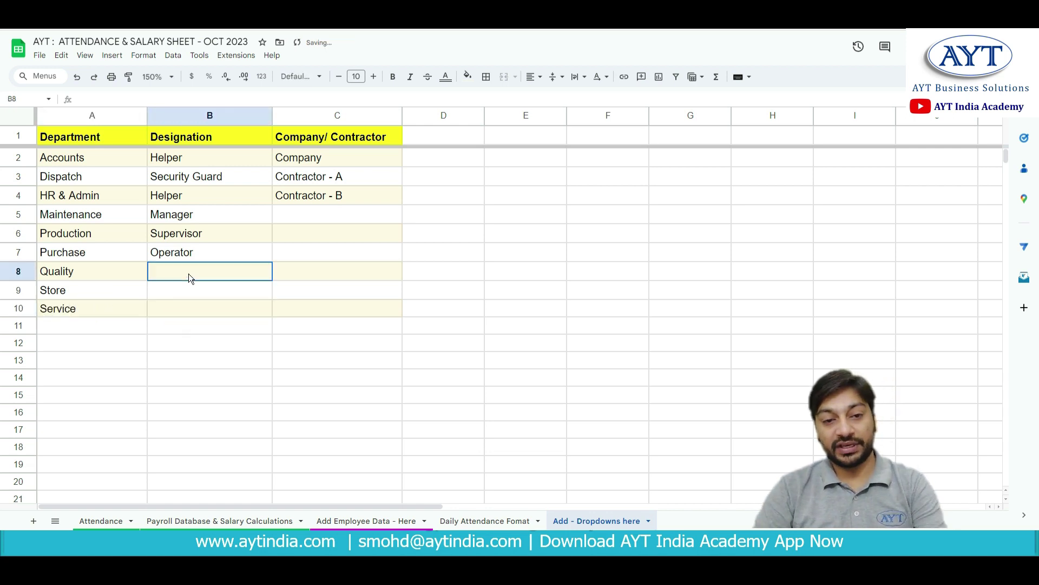
{"action": "type", "text": "Q"}
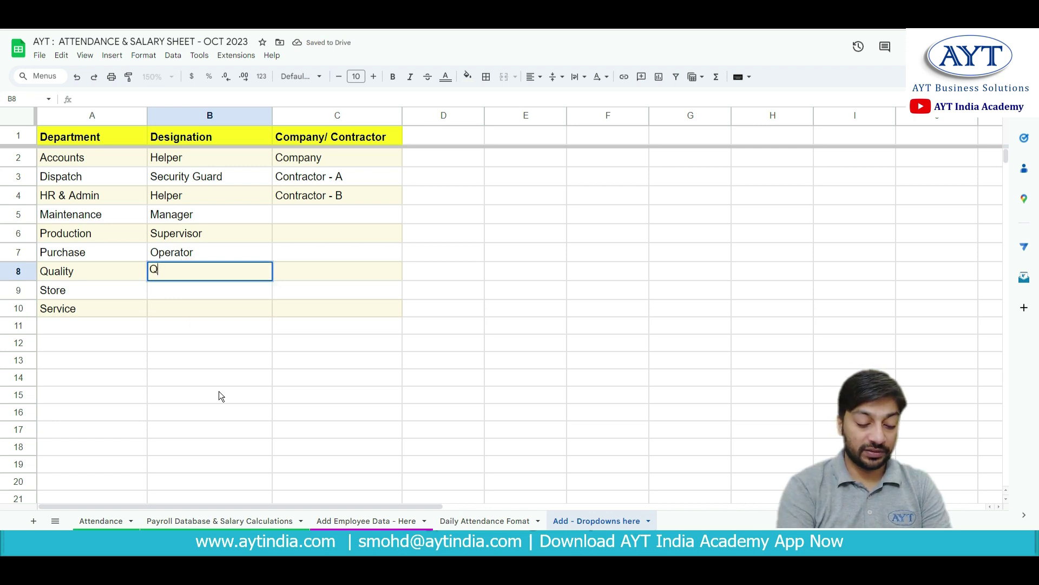
{"action": "type", "text": "uali"}
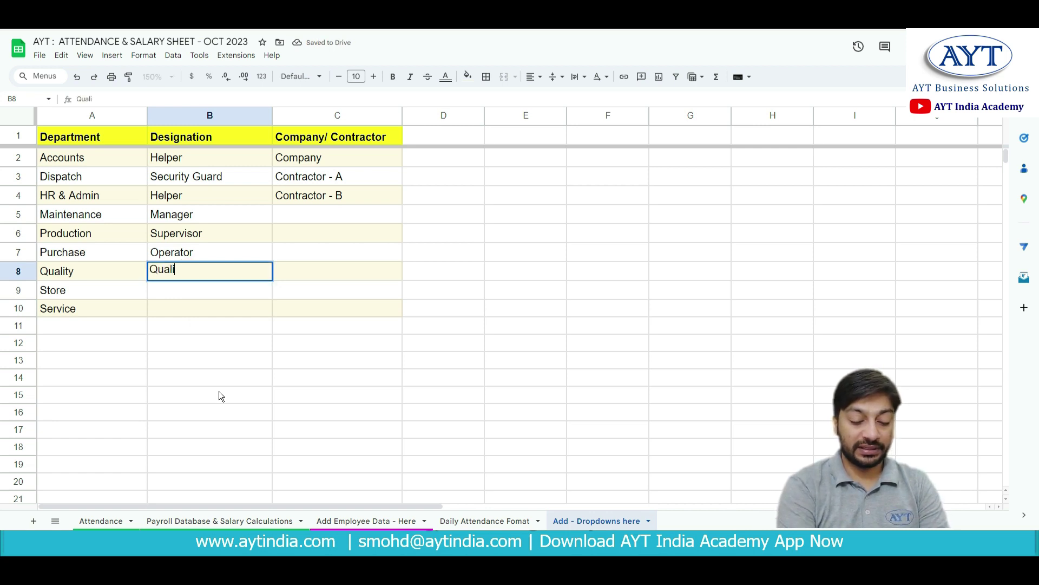
{"action": "type", "text": "ty Inspe"}
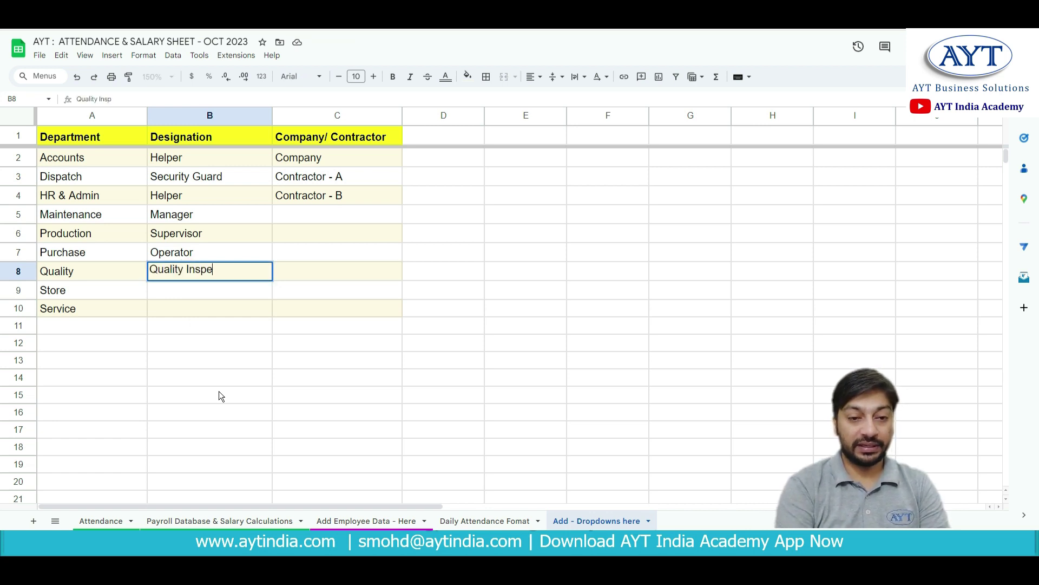
{"action": "type", "text": "ctor"}
{"action": "key", "text": "Tab"}
Copy the last Company/Contractor entry down into C5 and change it to Contractor - C
{"action": "key", "text": "Up"}
{"action": "key", "text": "Up"}
{"action": "key", "text": "Up"}
{"action": "key", "text": "Up"}
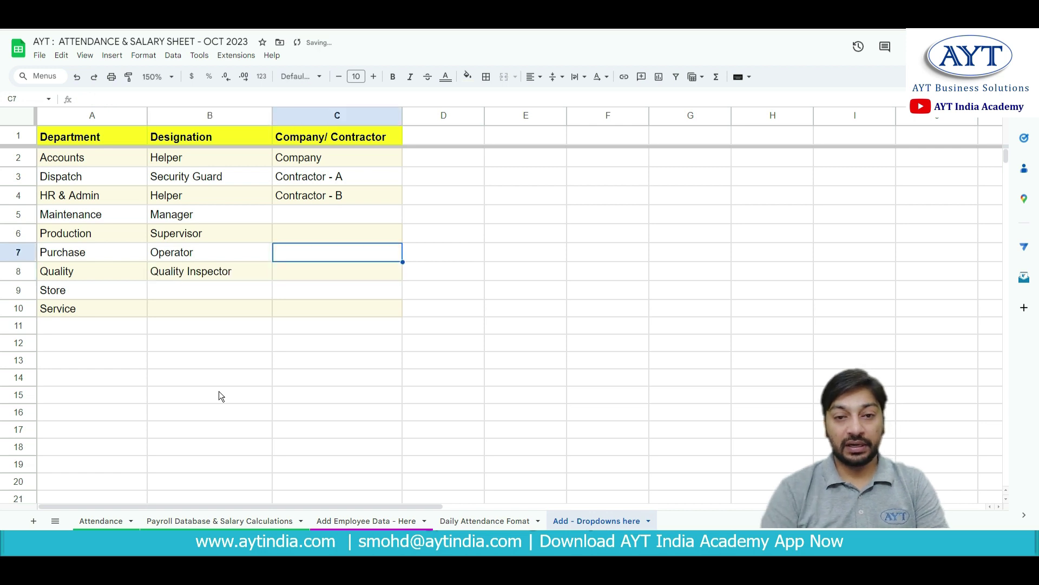
{"action": "key", "text": "shift+Down"}
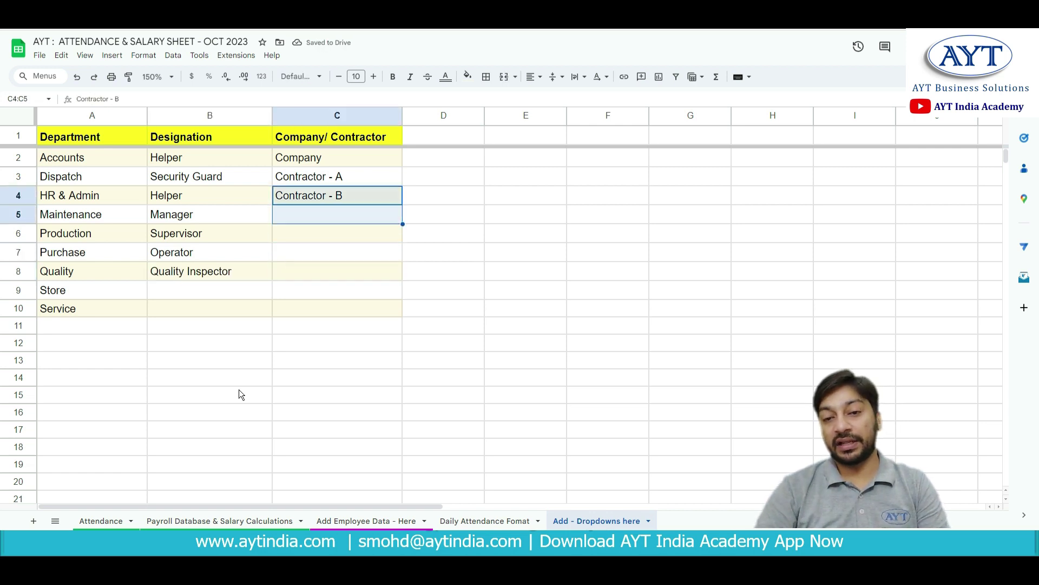
{"action": "left_click", "coordinate": [367, 244]}
{"action": "left_click", "coordinate": [399, 203]}
{"action": "left_click_drag", "start_coordinate": [402, 205], "coordinate": [401, 219]}
{"action": "left_click", "coordinate": [379, 218]}
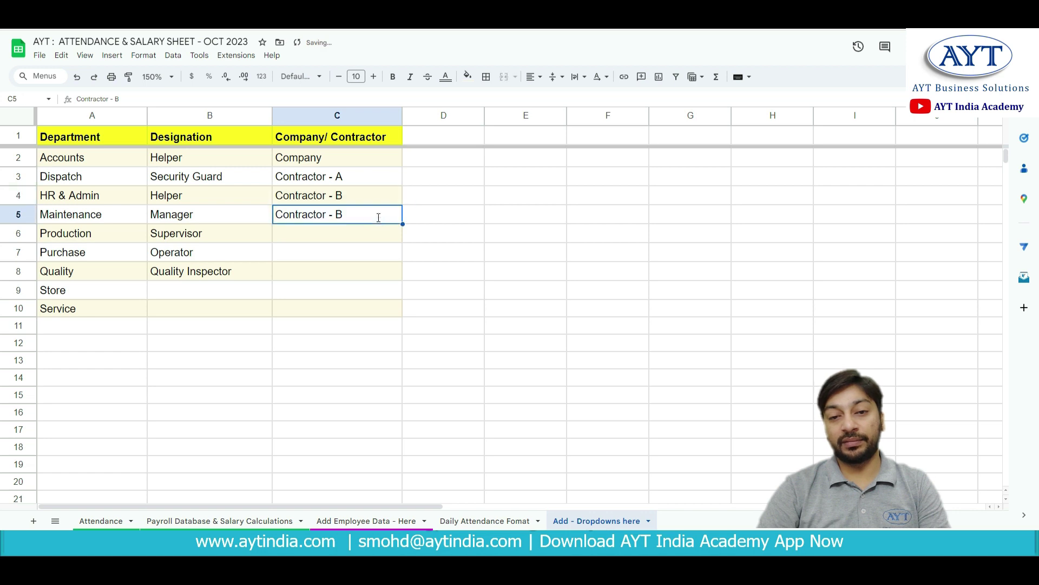
{"action": "double_click", "coordinate": [379, 217]}
{"action": "key", "text": "BackSpace"}
{"action": "type", "text": "C"}
{"action": "key", "text": "Return"}
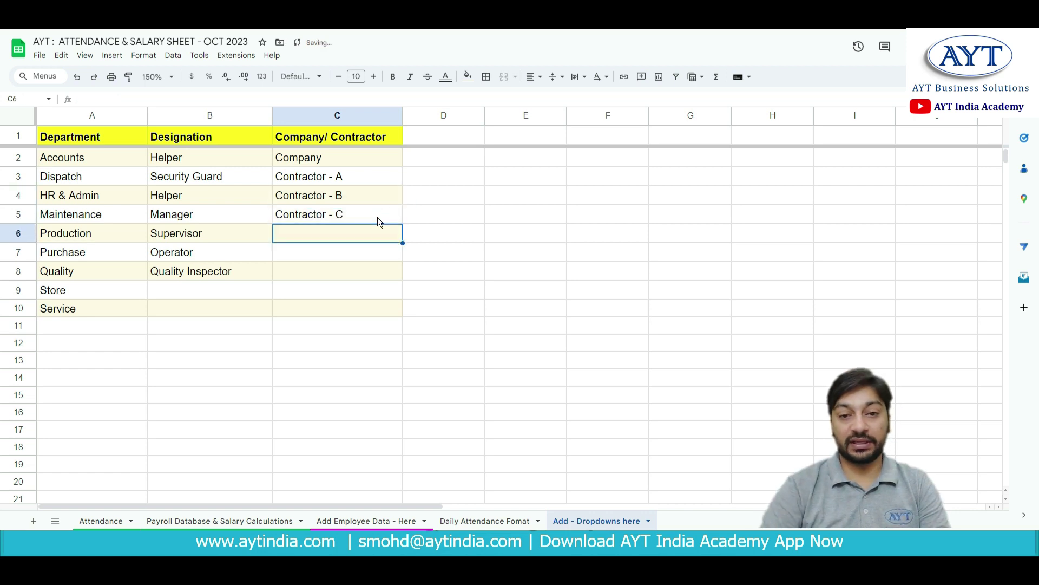
Check the Add Employee Data - Here sheet's Department, Designation and Company/Contractor choices for the newly added list entries
{"action": "left_click", "coordinate": [324, 521]}
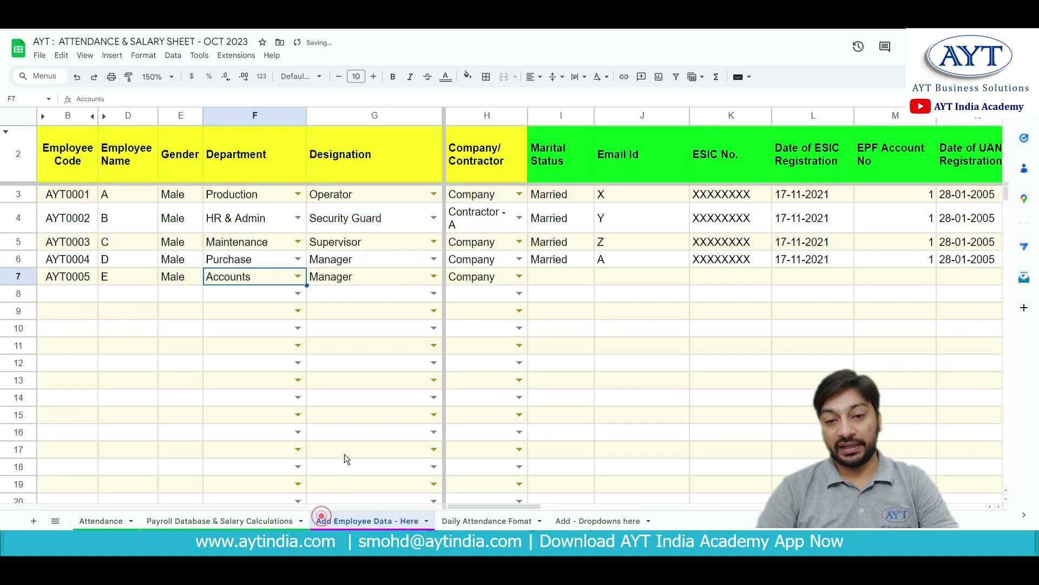
{"action": "left_click", "coordinate": [298, 297]}
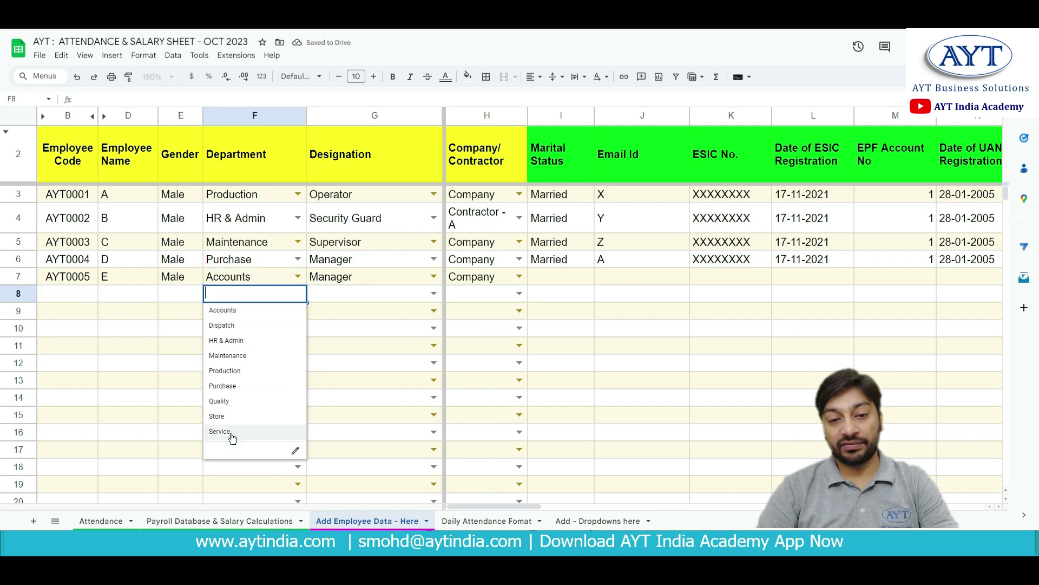
{"action": "left_click", "coordinate": [385, 280]}
{"action": "left_click", "coordinate": [434, 277]}
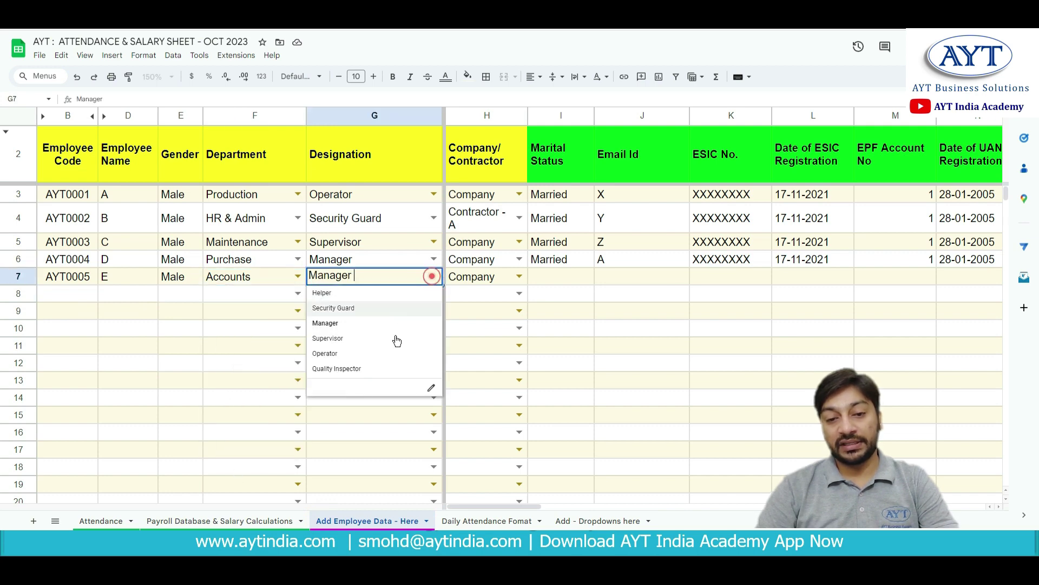
{"action": "left_click", "coordinate": [518, 276]}
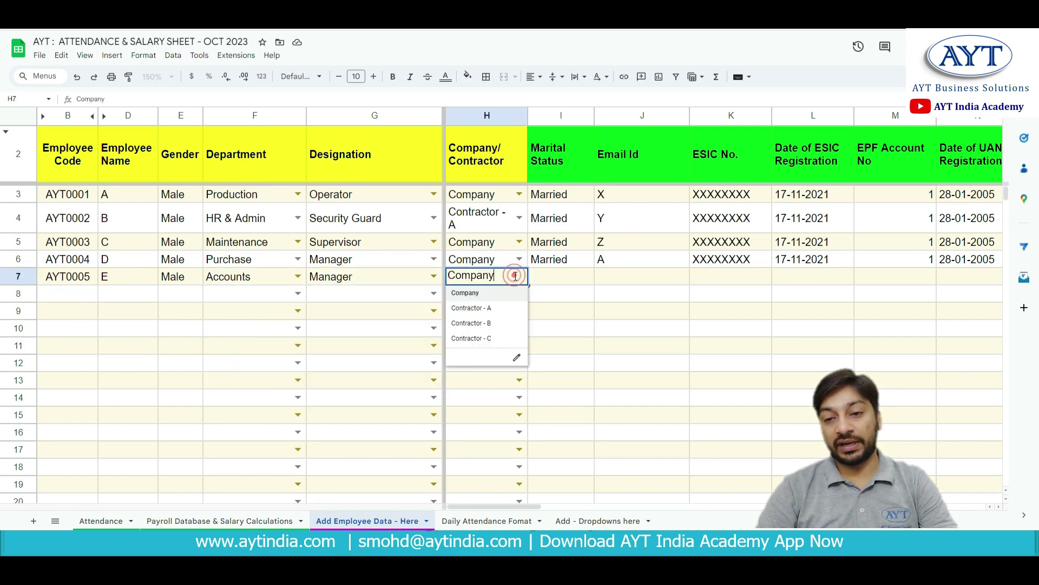
{"action": "left_click", "coordinate": [549, 314]}
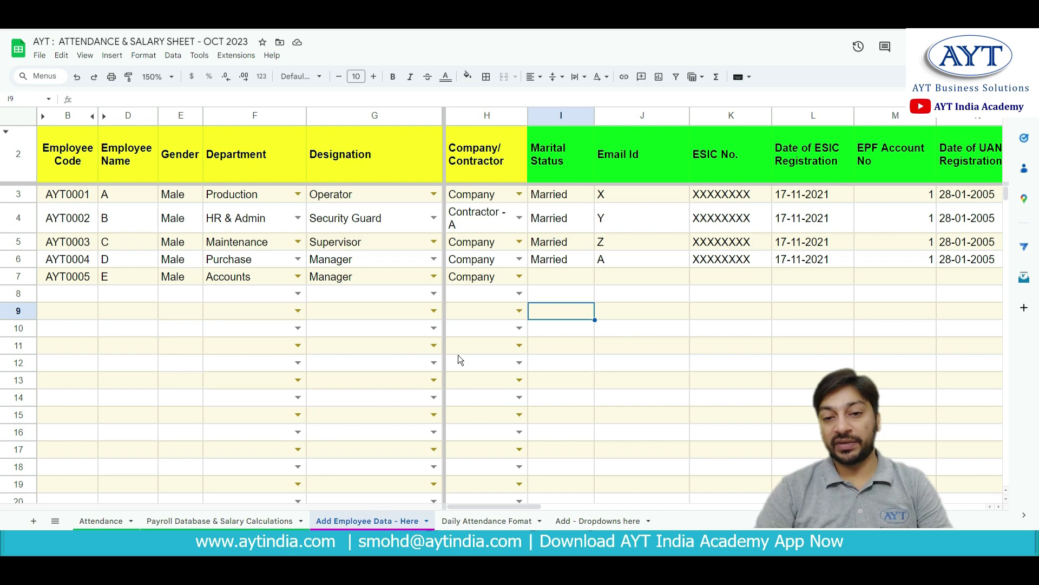
Create a drop-down in Gender cell E8 with the options Male and Femail, and open its choices
{"action": "left_click", "coordinate": [182, 297]}
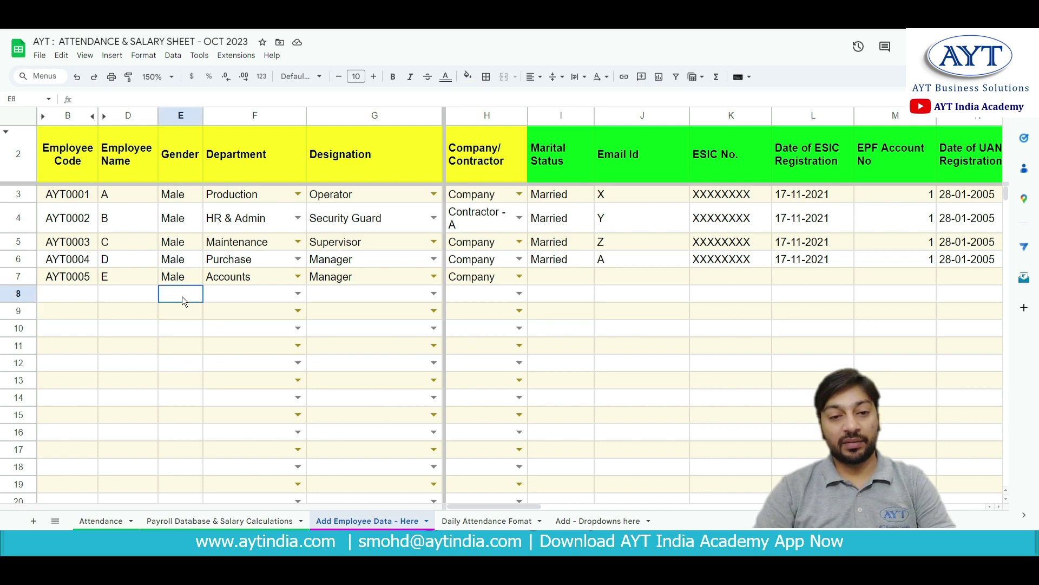
{"action": "right_click", "coordinate": [182, 296]}
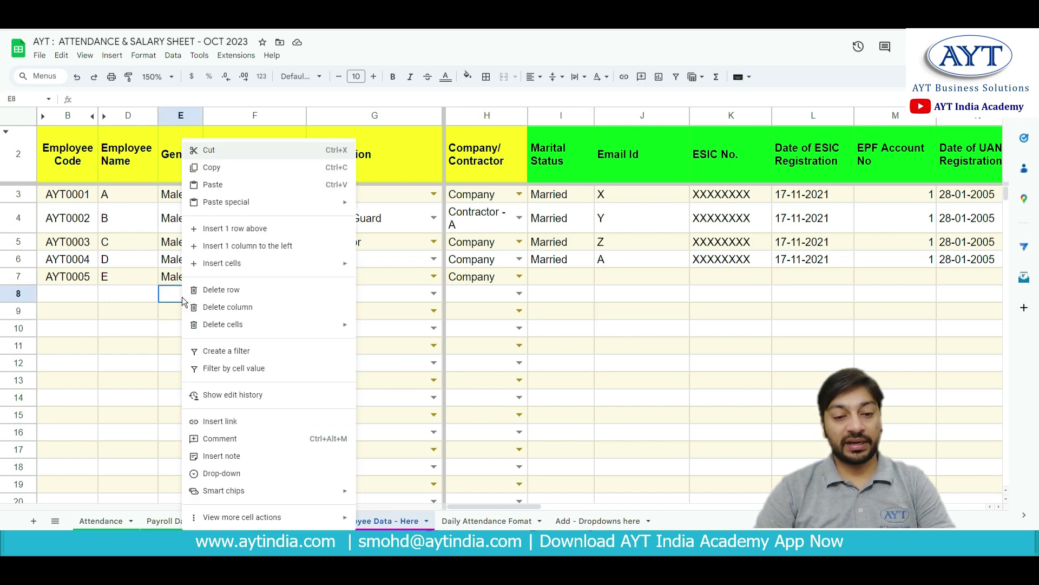
{"action": "left_click", "coordinate": [239, 473]}
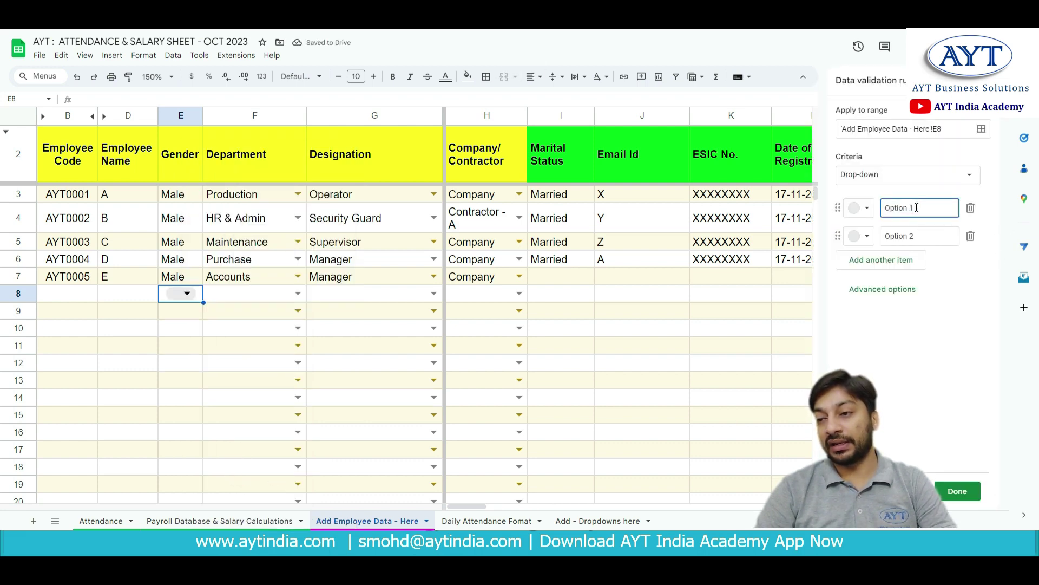
{"action": "type", "text": "Male"}
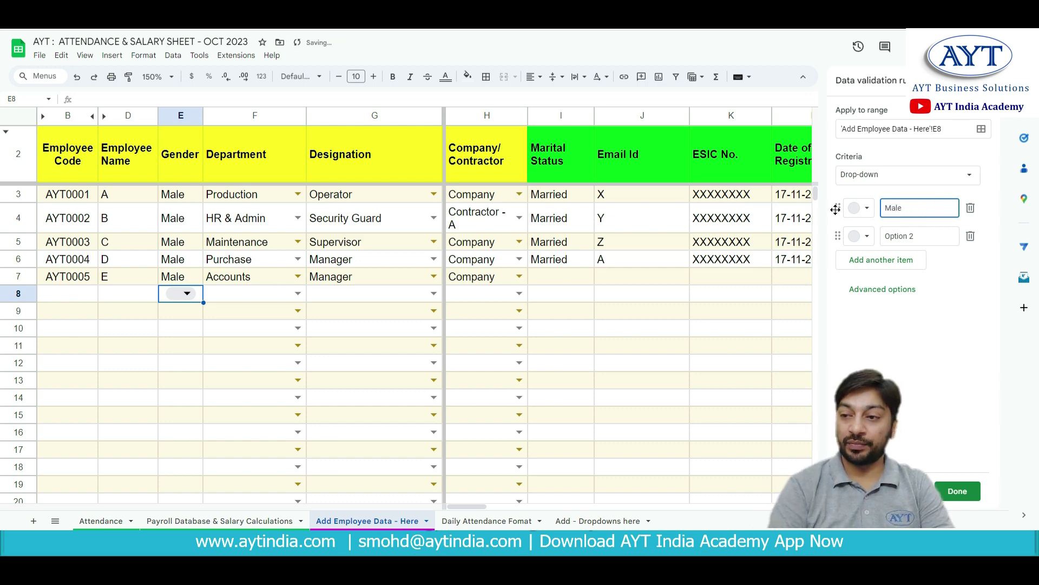
{"action": "left_click", "coordinate": [918, 235]}
{"action": "type", "text": "F"}
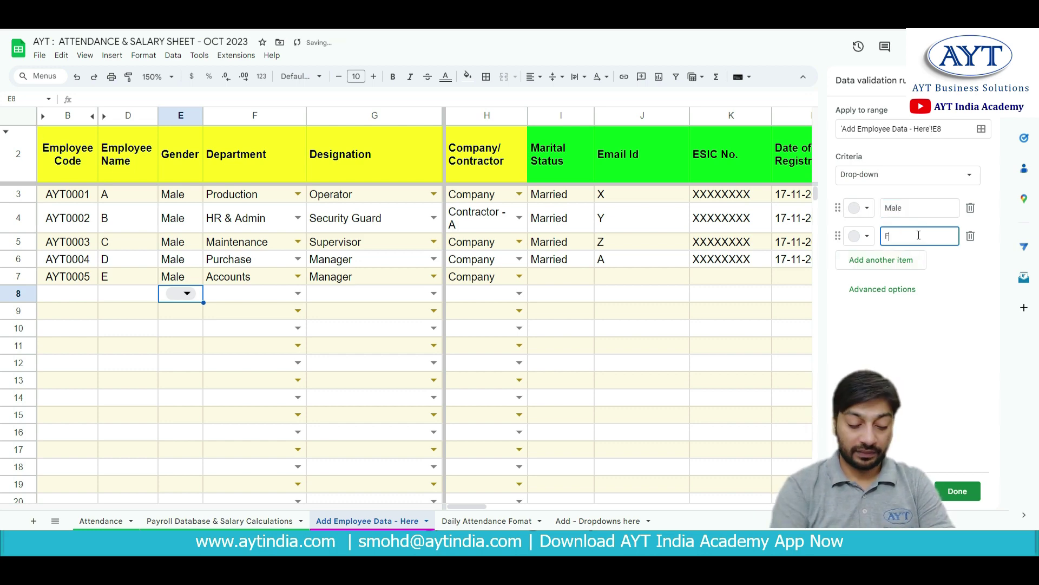
{"action": "type", "text": "email"}
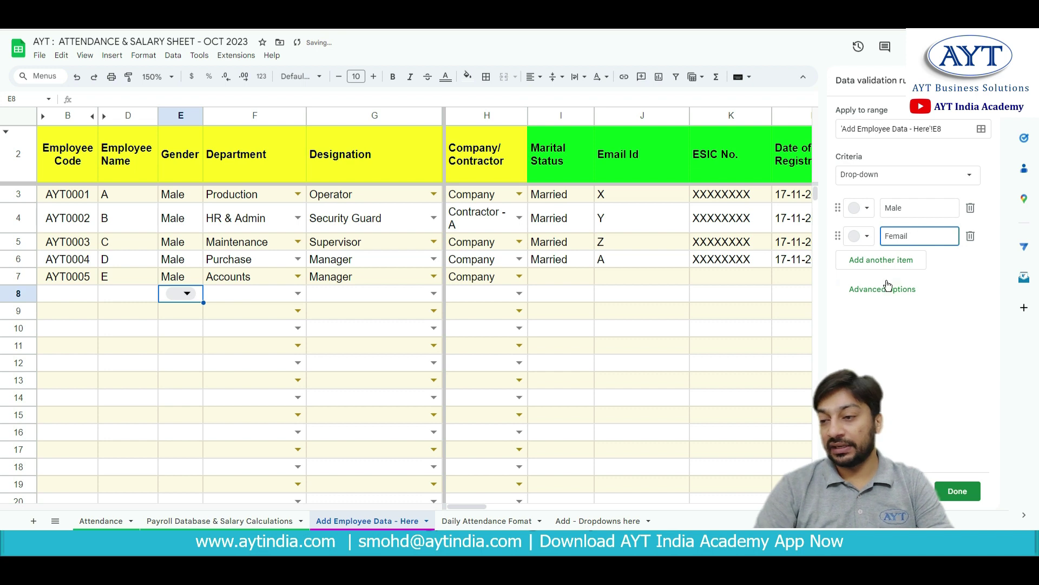
{"action": "left_click", "coordinate": [887, 287]}
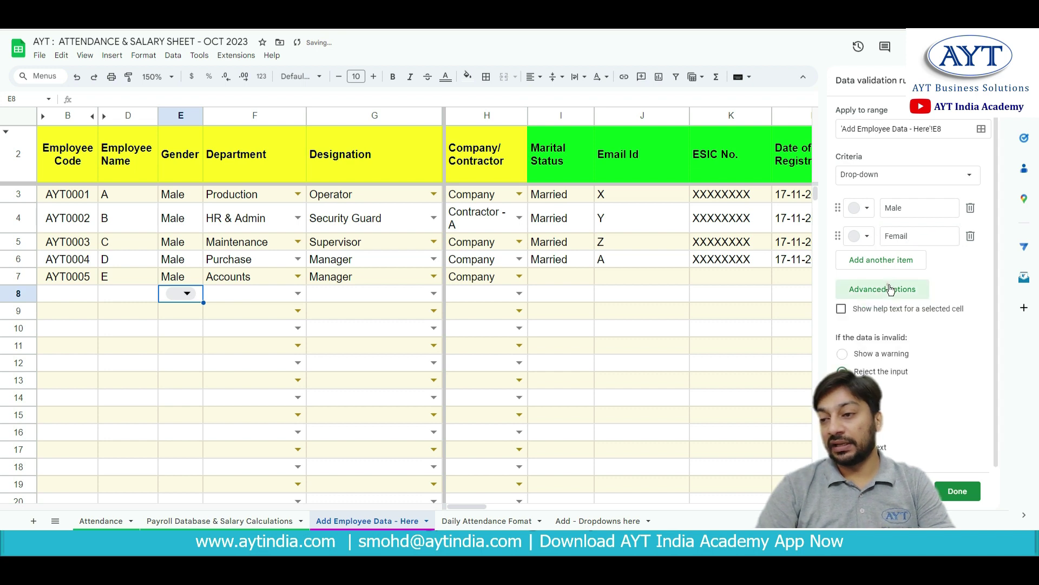
{"action": "left_click", "coordinate": [957, 491]}
{"action": "left_click", "coordinate": [193, 294]}
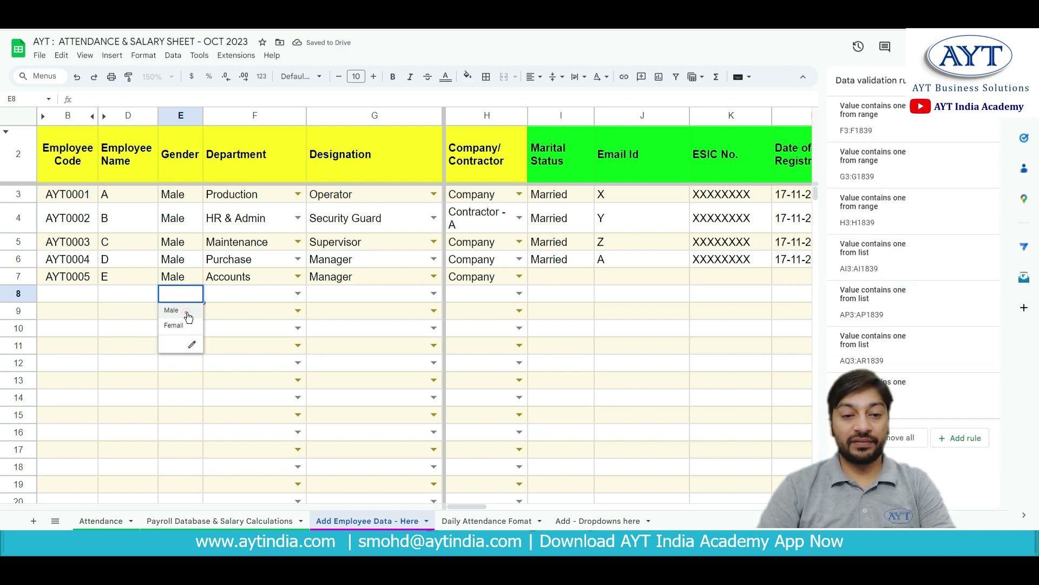
Choose Male in Gender cell E8
{"action": "left_click", "coordinate": [172, 310]}
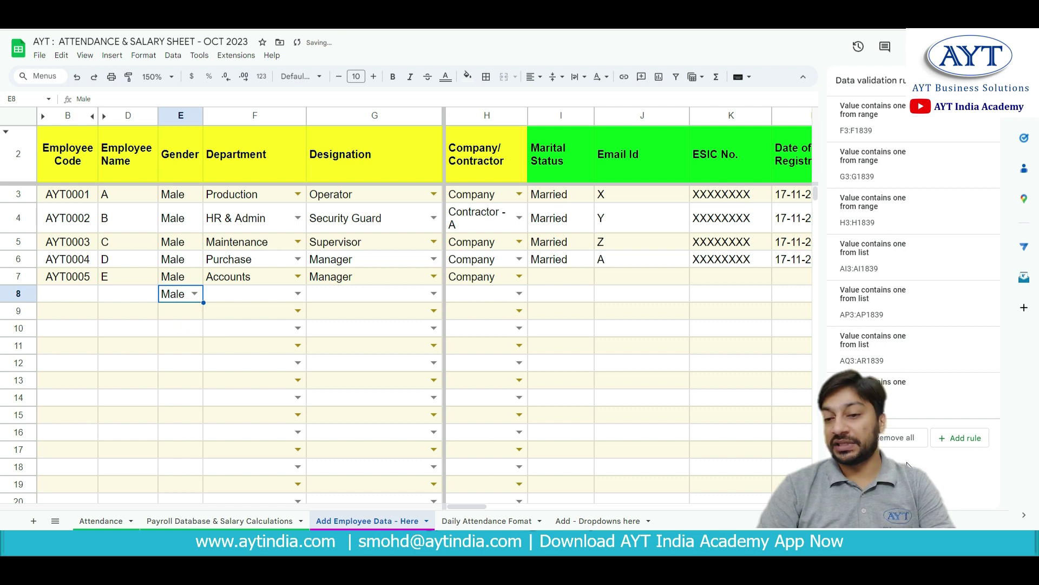
{"action": "left_click", "coordinate": [193, 294]}
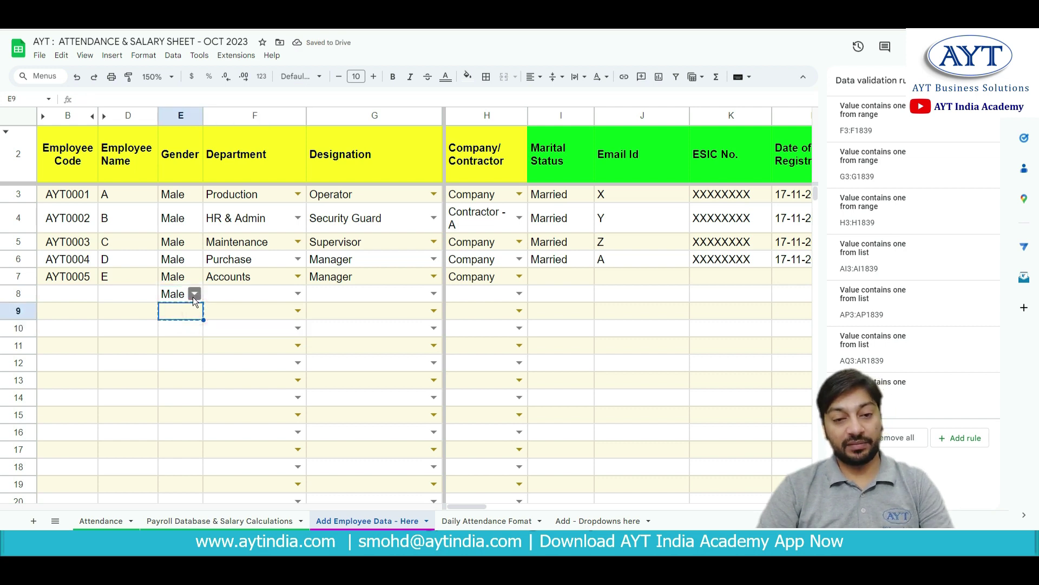
{"action": "left_click", "coordinate": [192, 294]}
Change the data validation criteria of Gender cell E8 to Drop-down (from a range)
{"action": "left_click", "coordinate": [191, 295]}
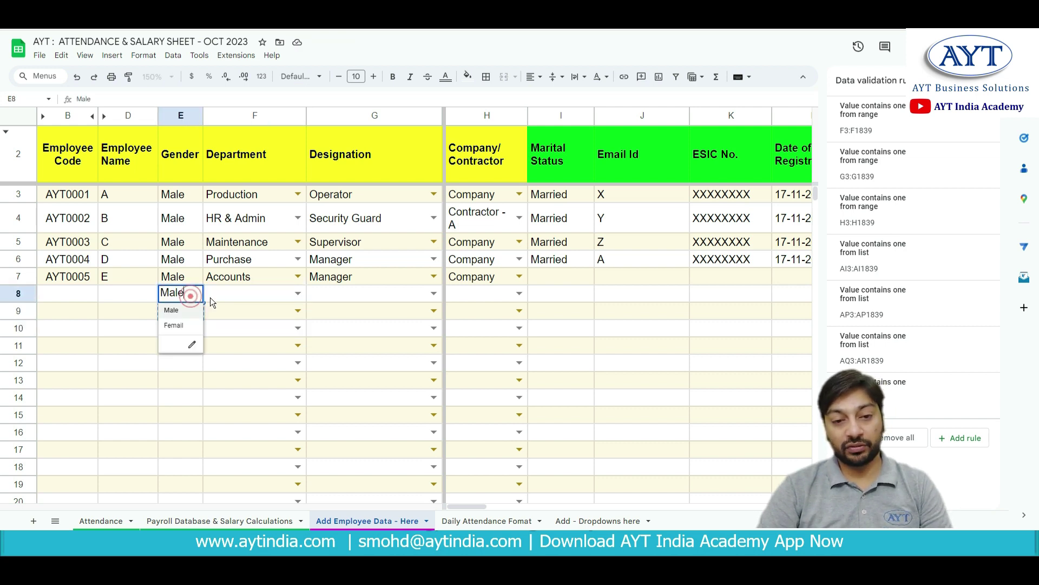
{"action": "left_click", "coordinate": [193, 346]}
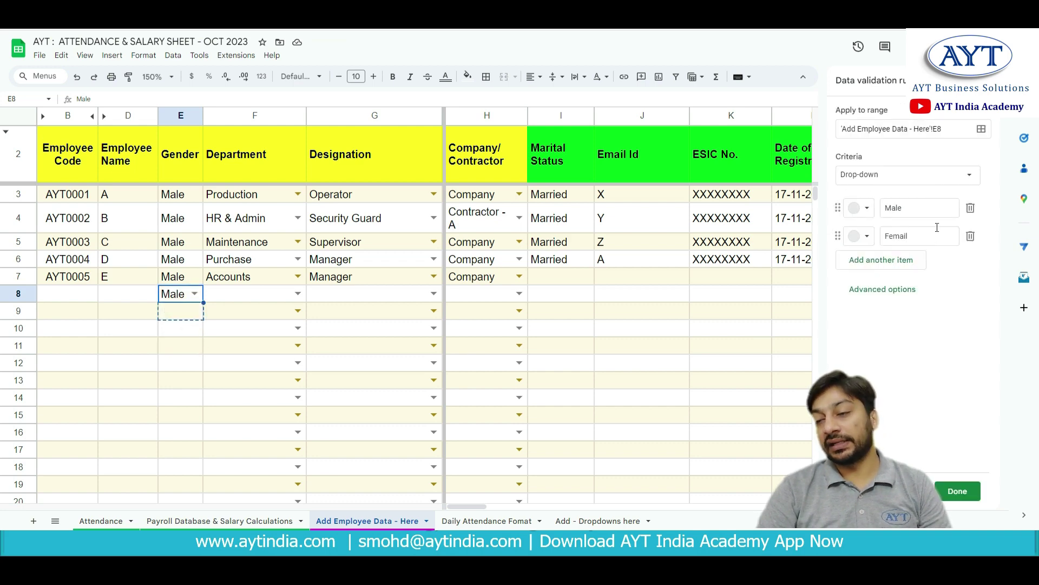
{"action": "left_click", "coordinate": [966, 176]}
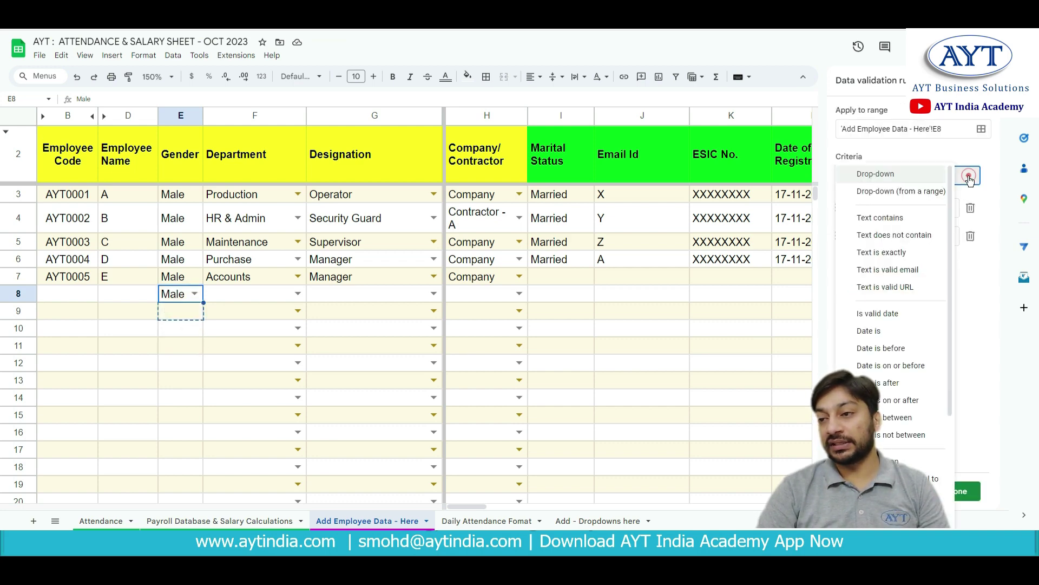
{"action": "left_click", "coordinate": [930, 192]}
Set the Gender drop-down's source range to 'Add - Dropdowns here'!D2:D and save the rule
{"action": "left_click", "coordinate": [970, 207]}
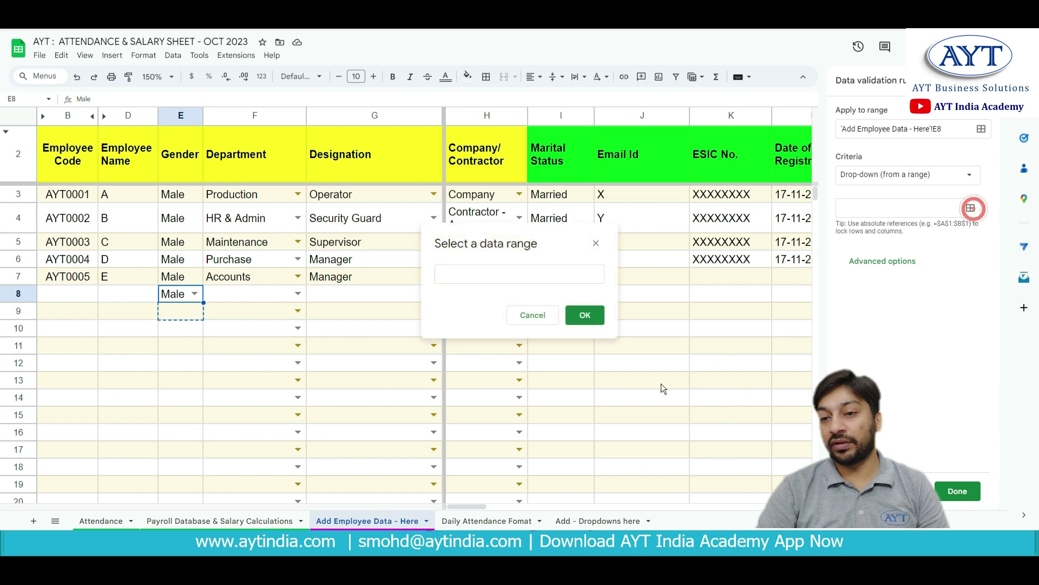
{"action": "left_click", "coordinate": [590, 521]}
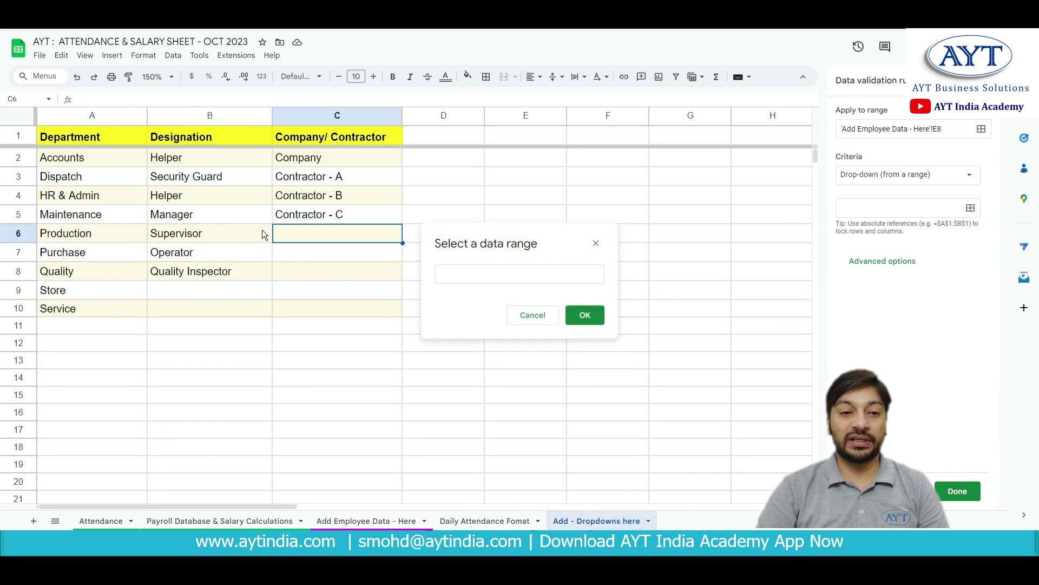
{"action": "left_click_drag", "start_coordinate": [441, 158], "coordinate": [442, 379]}
{"action": "left_click", "coordinate": [550, 272]}
{"action": "left_click", "coordinate": [581, 316]}
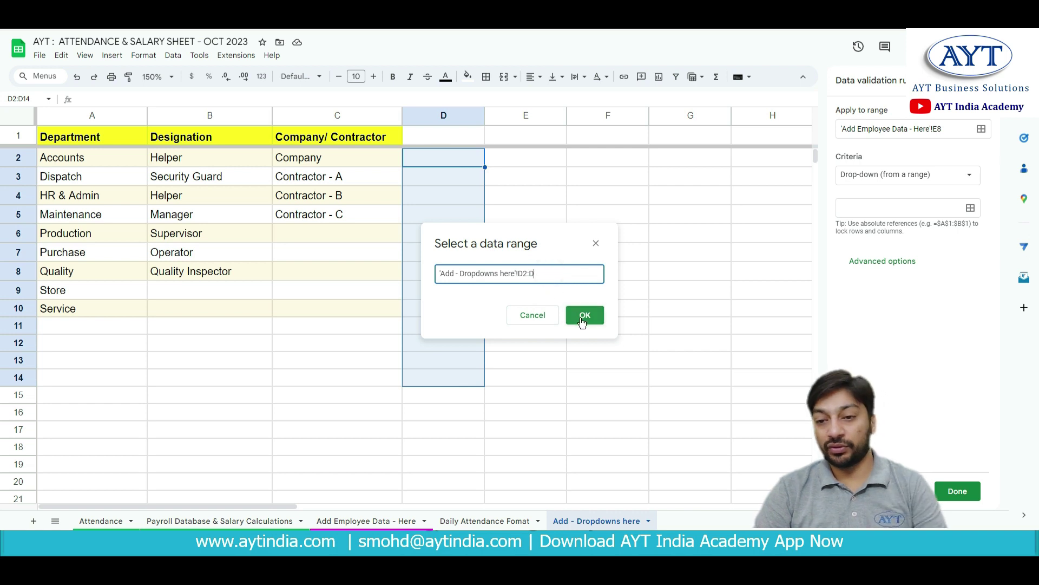
{"action": "left_click", "coordinate": [957, 490]}
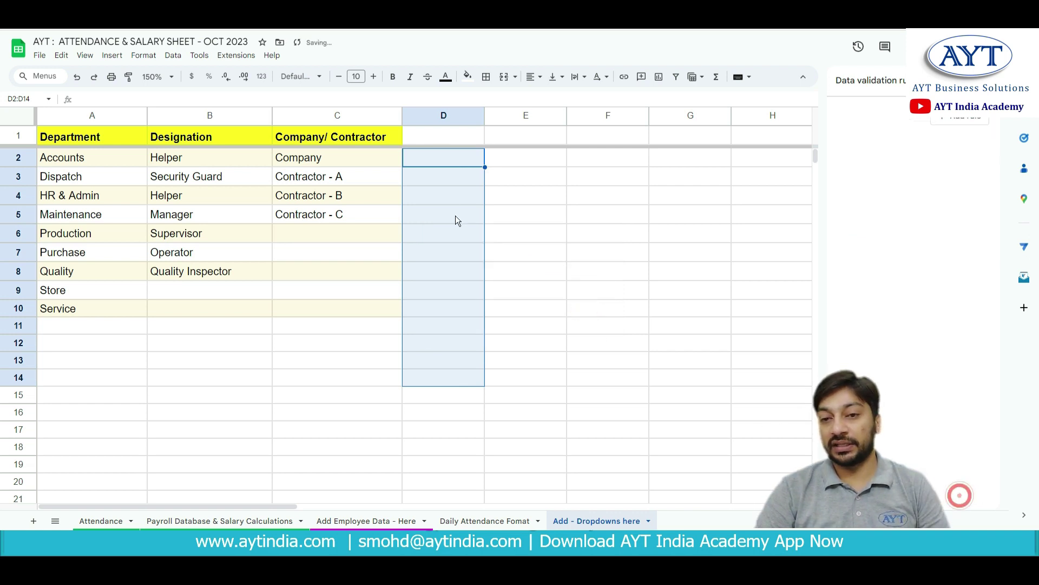
Enter the header Gender in D1 of the Add - Dropdowns here sheet
{"action": "left_click", "coordinate": [425, 134]}
{"action": "type", "text": "G"}
{"action": "key", "text": "BackSpace"}
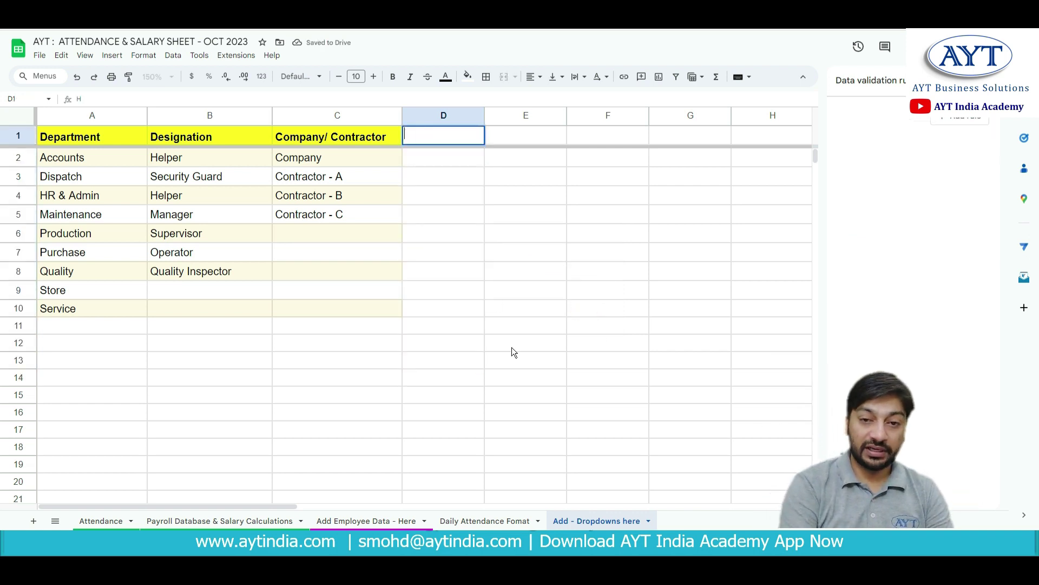
{"action": "type", "text": "Gnd"}
{"action": "key", "text": "BackSpace"}
{"action": "key", "text": "BackSpace"}
{"action": "type", "text": "ender"}
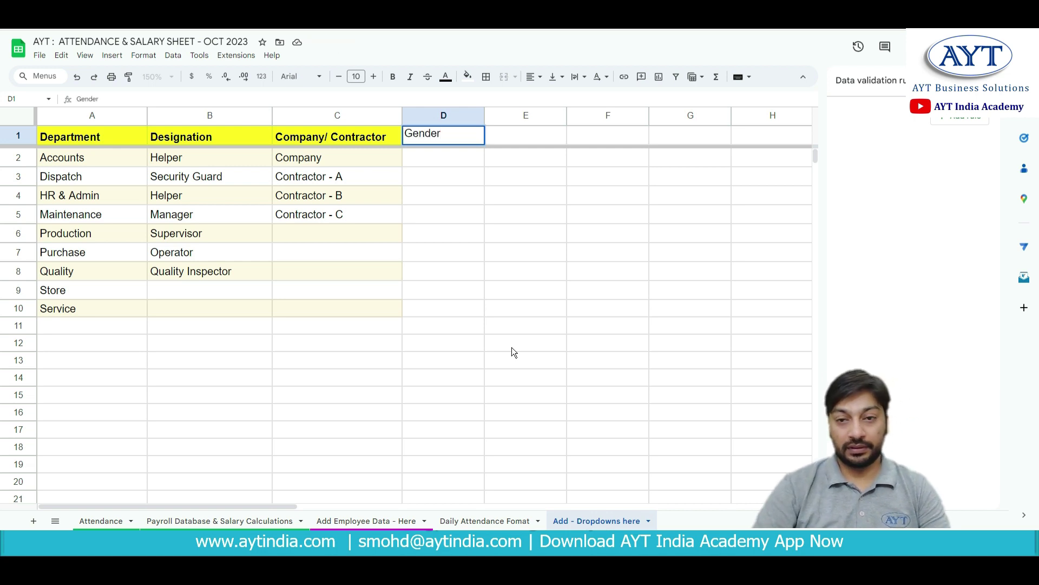
{"action": "left_click", "coordinate": [512, 347]}
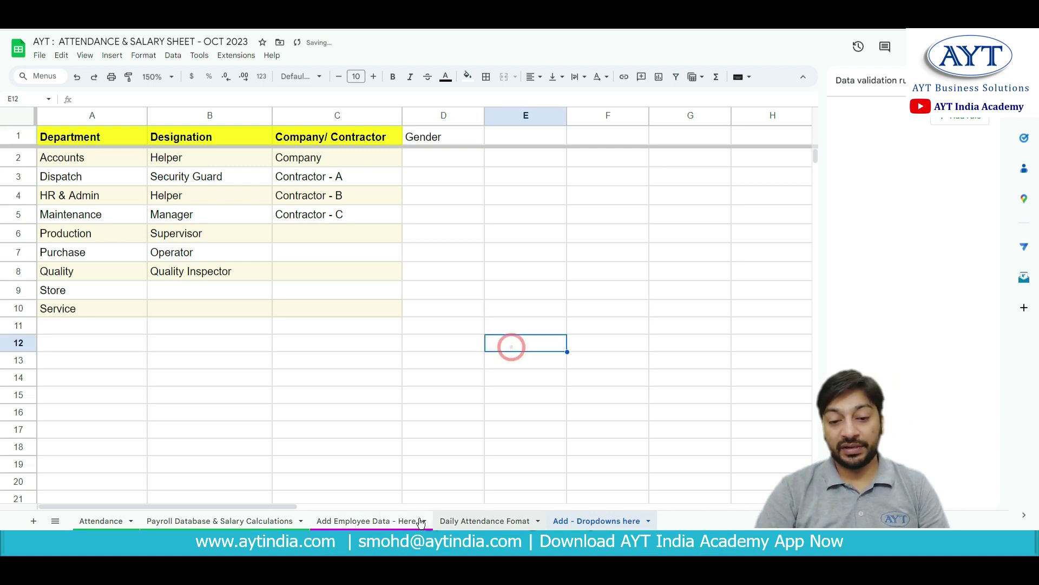
Check Gender cell E8's choices on the Add Employee Data - Here sheet and return to the Add - Dropdowns here sheet
{"action": "left_click", "coordinate": [387, 521]}
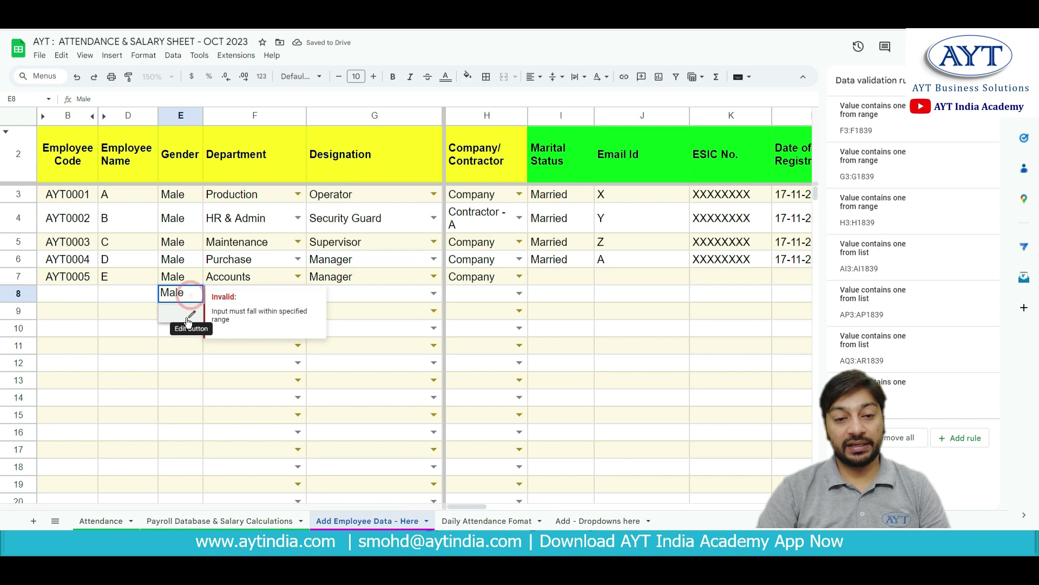
{"action": "left_click", "coordinate": [174, 411]}
{"action": "left_click", "coordinate": [568, 524]}
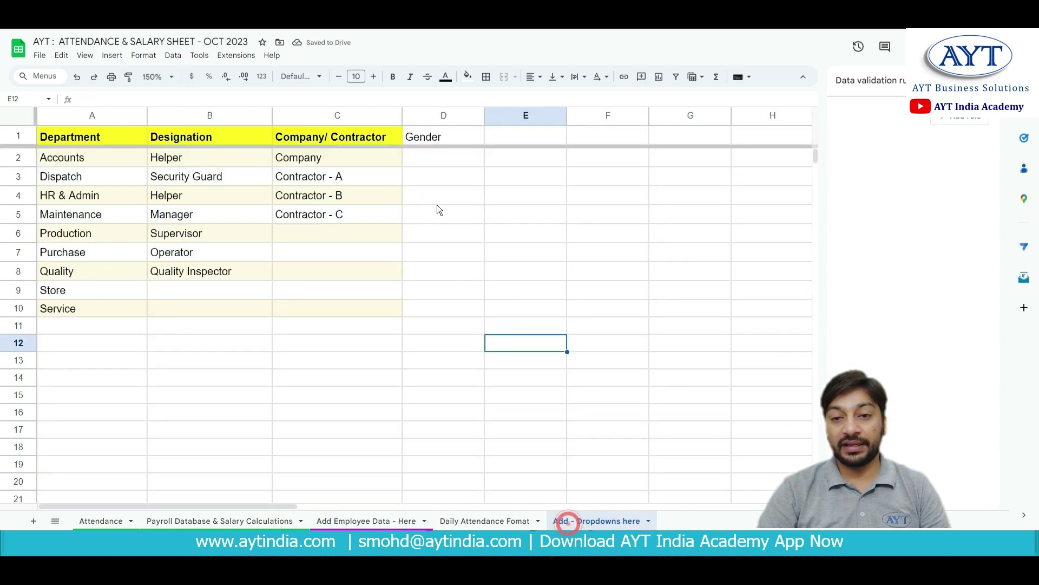
List Male in D2 and Female in D3 under the Gender header
{"action": "left_click", "coordinate": [440, 159]}
{"action": "type", "text": "Male"}
{"action": "key", "text": "BackSpace"}
{"action": "key", "text": "BackSpace"}
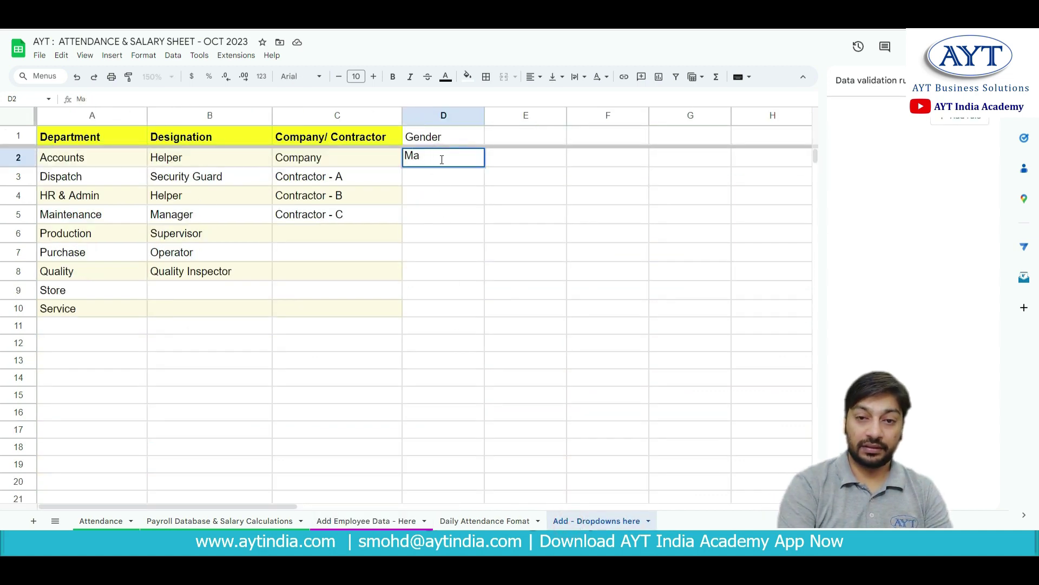
{"action": "type", "text": "le"}
{"action": "key", "text": "Return"}
{"action": "type", "text": "F"}
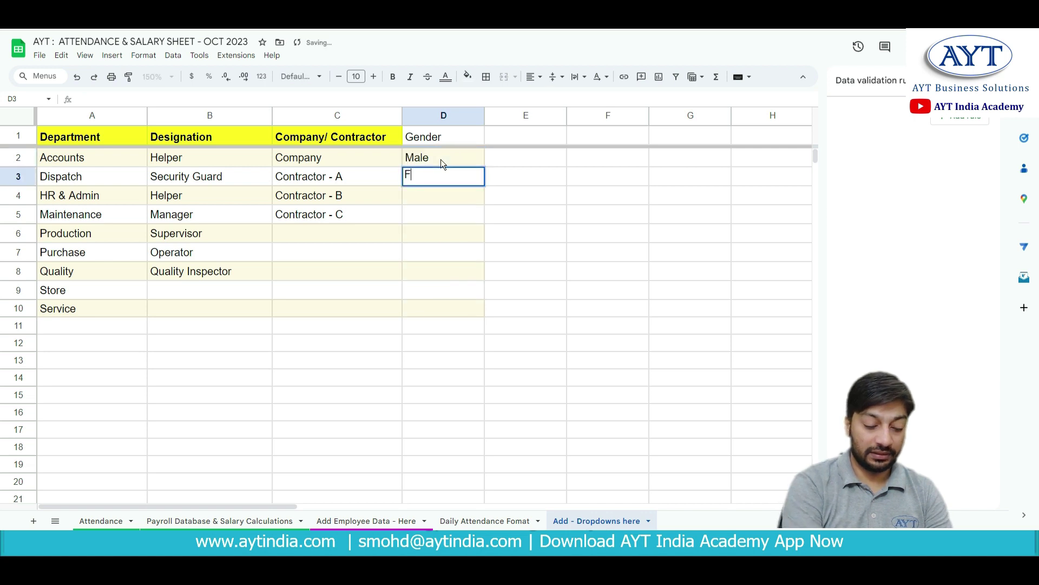
{"action": "type", "text": "emale"}
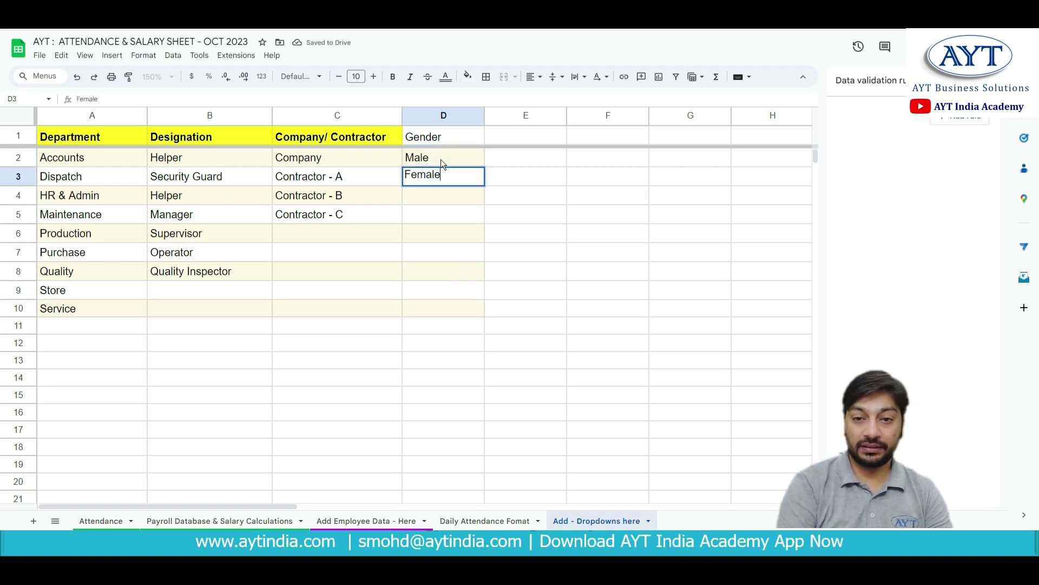
{"action": "key", "text": "Return"}
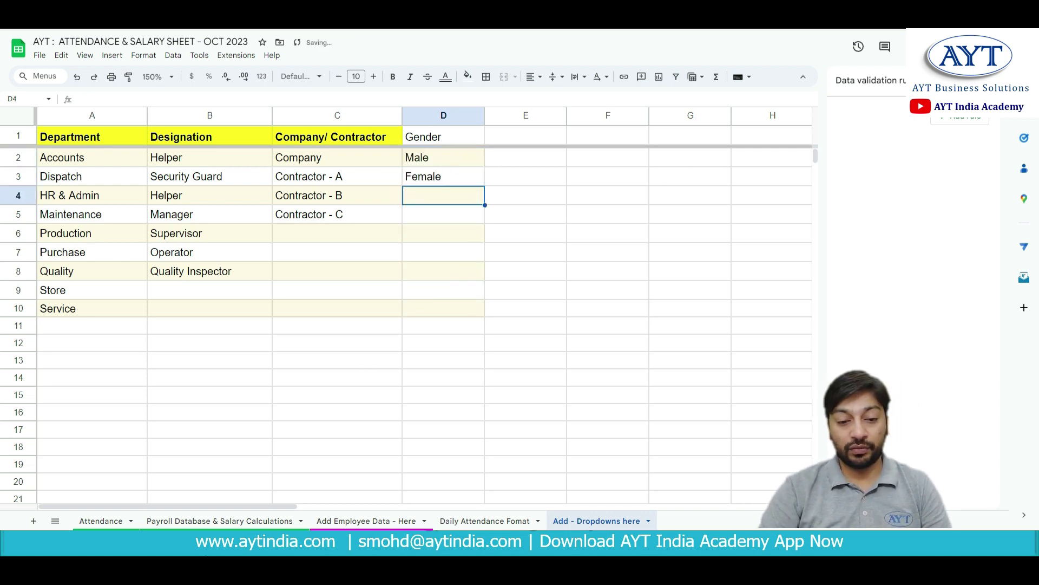
Check Gender cell E8's choices on the Add Employee Data - Here sheet and clear the cell's entry
{"action": "left_click", "coordinate": [366, 520]}
{"action": "double_click", "coordinate": [197, 294]}
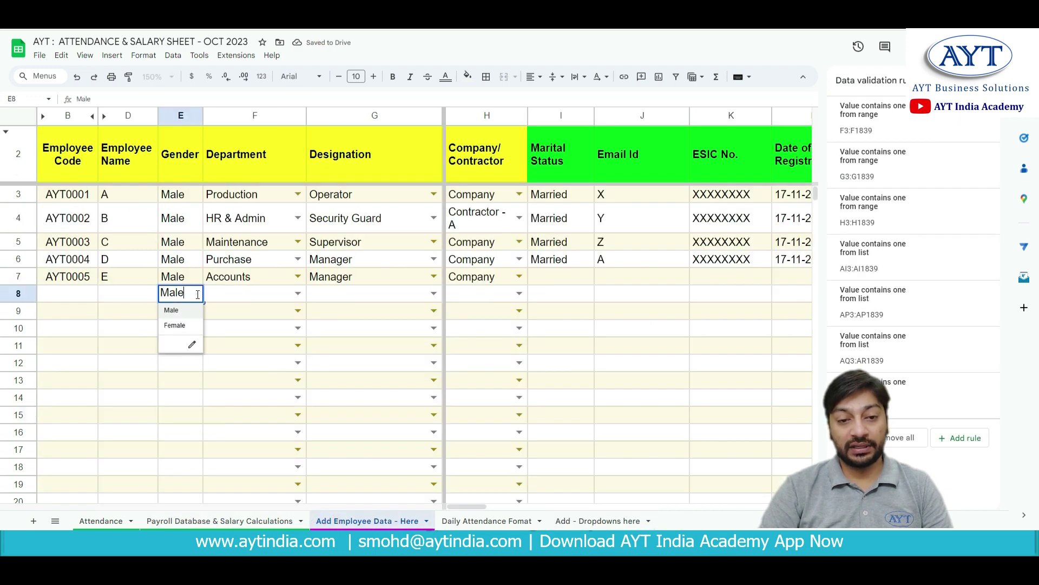
{"action": "left_click", "coordinate": [220, 312]}
{"action": "left_click", "coordinate": [563, 277]}
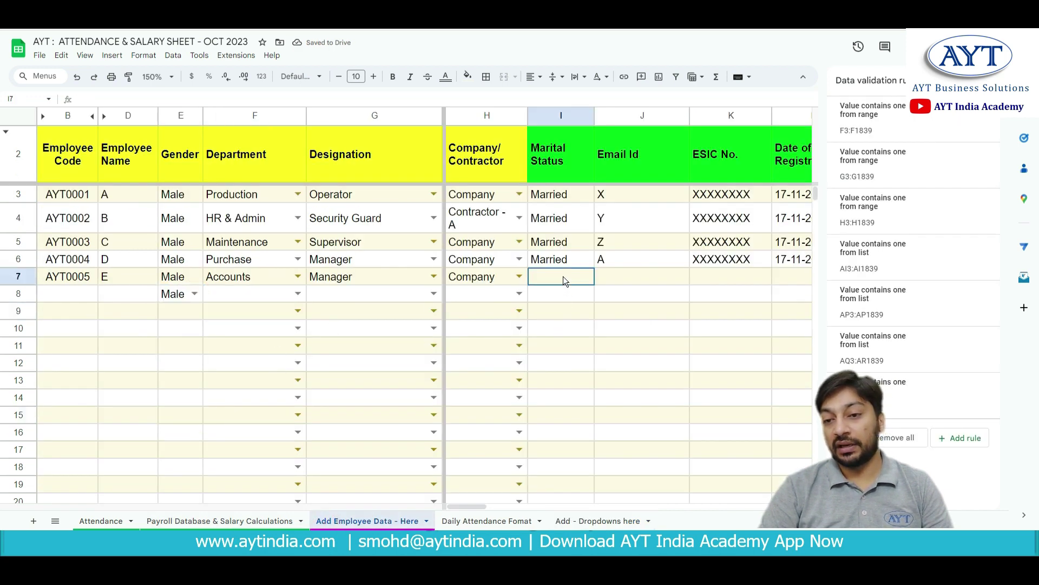
{"action": "left_click", "coordinate": [160, 298]}
{"action": "key", "text": "Delete"}
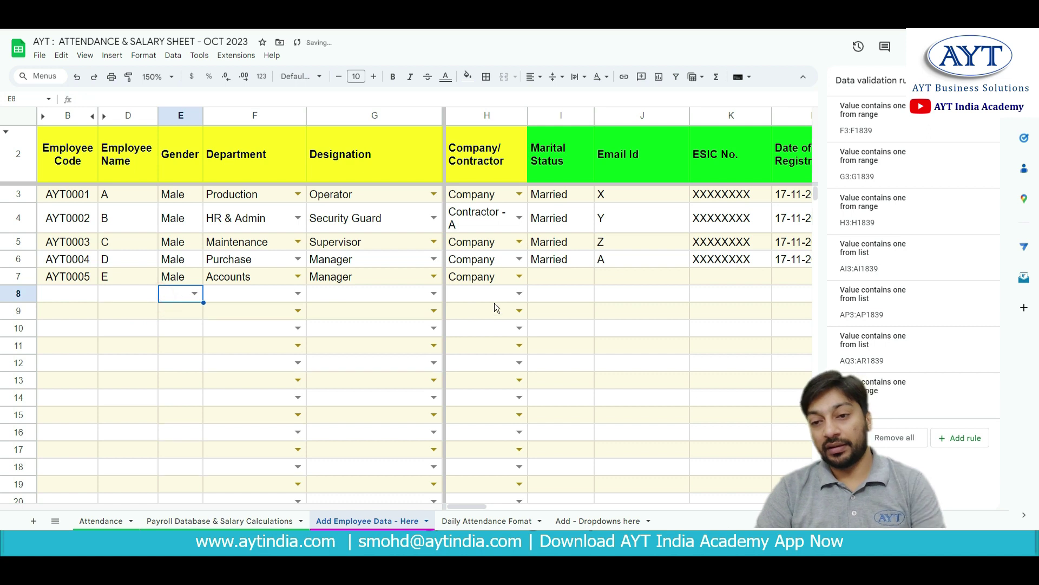
Fill the Marital Status Married down from row 6 into I7
{"action": "left_click", "coordinate": [557, 278]}
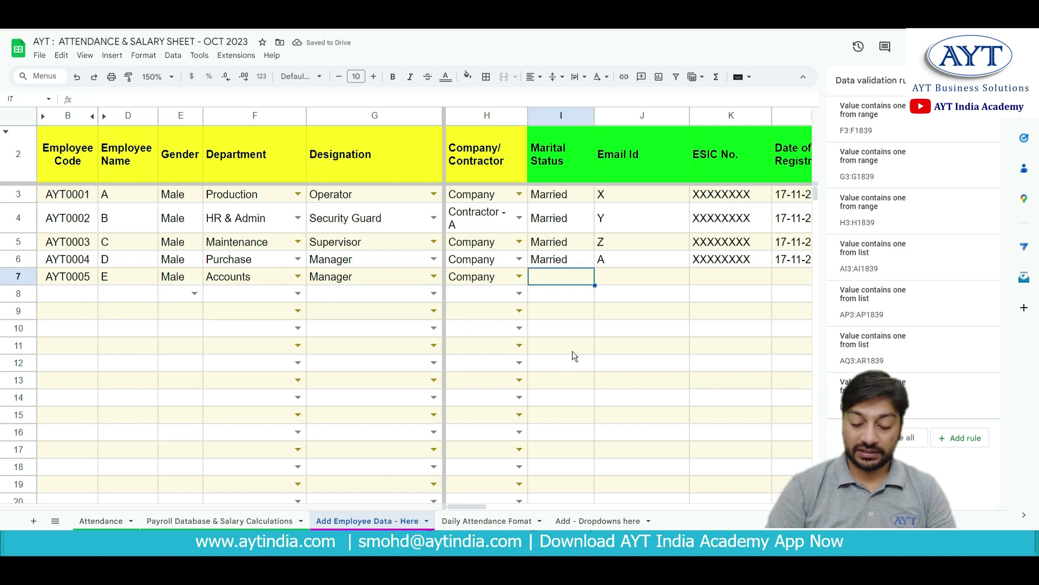
{"action": "key", "text": "shift+Up"}
{"action": "key", "text": "ctrl+d"}
Close the data validation rules and fill the Email Id down from row 6 into J7
{"action": "key", "text": "Right"}
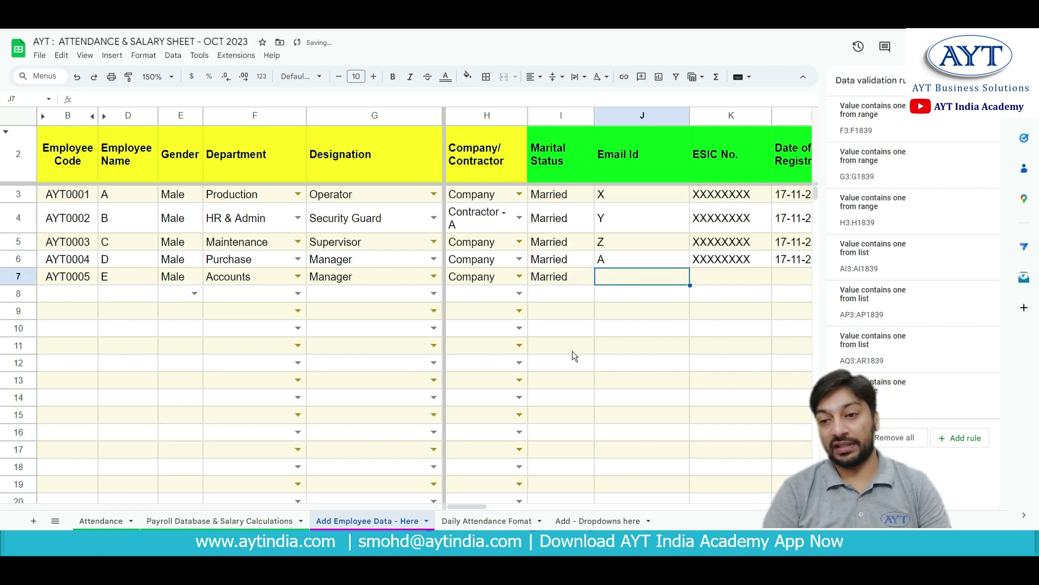
{"action": "key", "text": "Up"}
{"action": "key", "text": "shift+Down"}
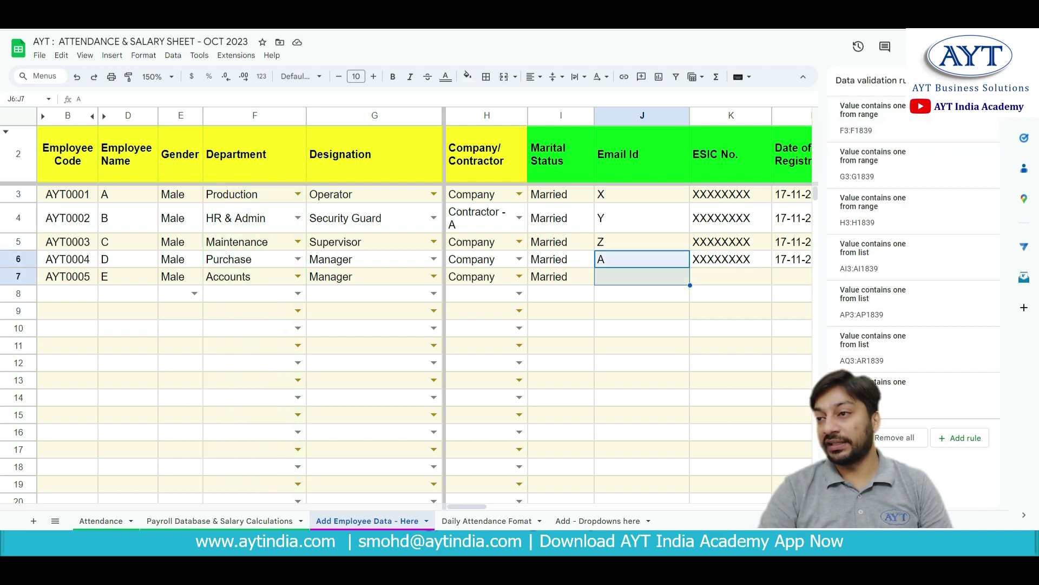
{"action": "left_click", "coordinate": [998, 80]}
{"action": "left_click", "coordinate": [712, 319]}
{"action": "left_click_drag", "start_coordinate": [655, 260], "coordinate": [661, 283]}
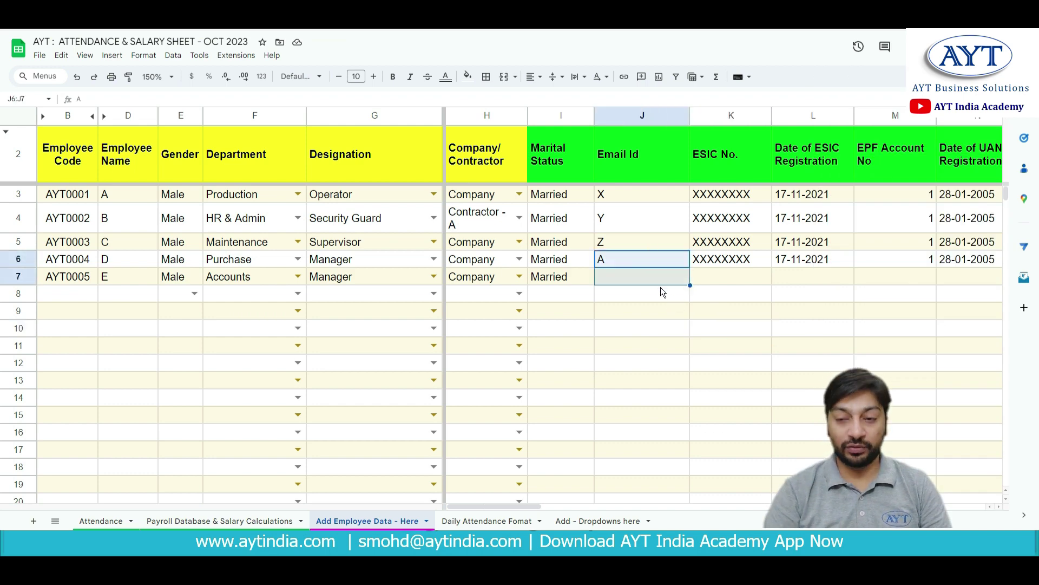
{"action": "key", "text": "ctrl+d"}
Fill the ESIC No. down from row 6 into K7
{"action": "key", "text": "Right"}
{"action": "key", "text": "Right"}
{"action": "key", "text": "Right"}
{"action": "key", "text": "Right"}
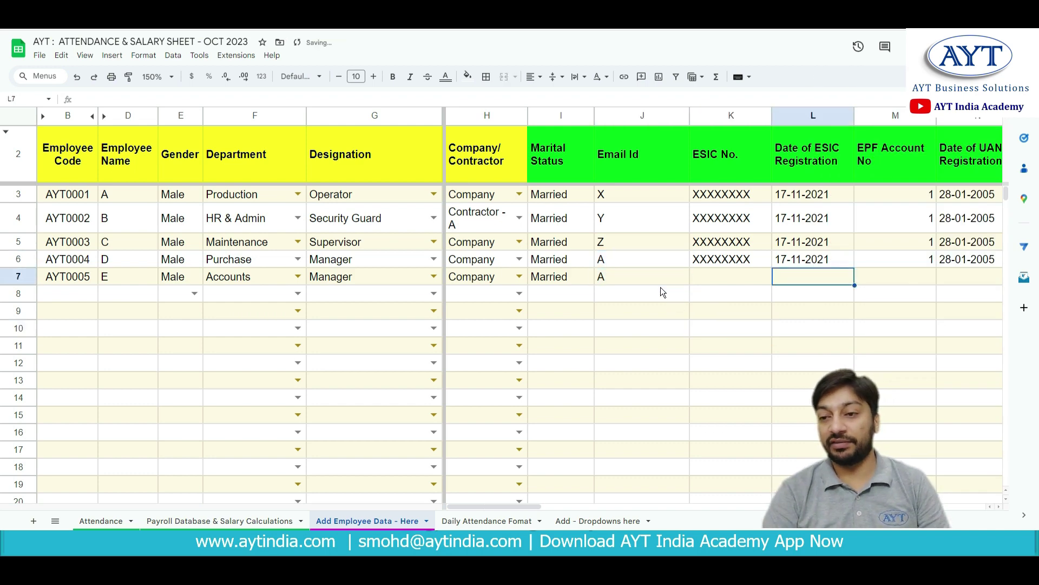
{"action": "key", "text": "Left"}
{"action": "key", "text": "Left"}
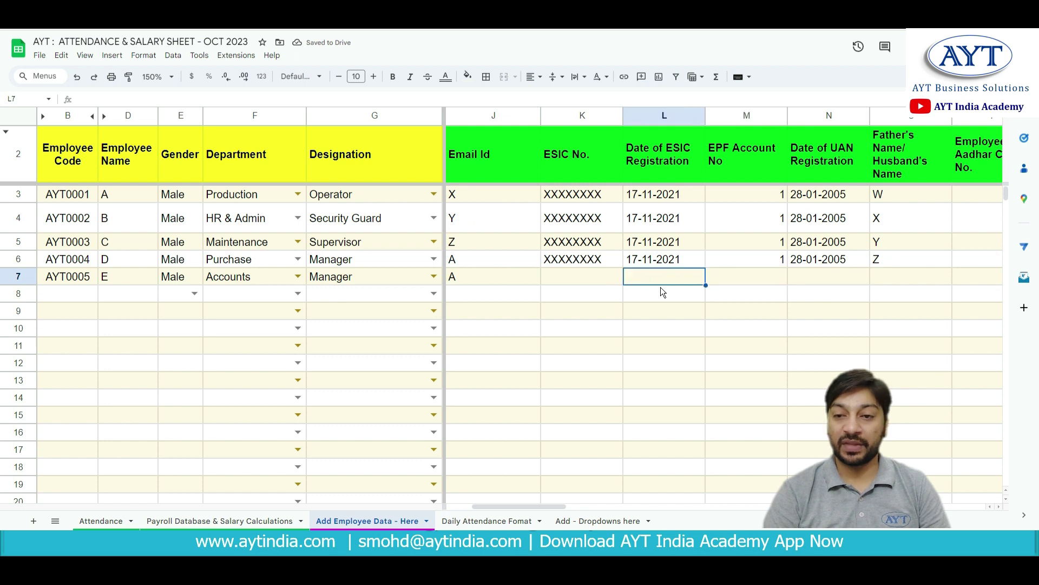
{"action": "key", "text": "Left"}
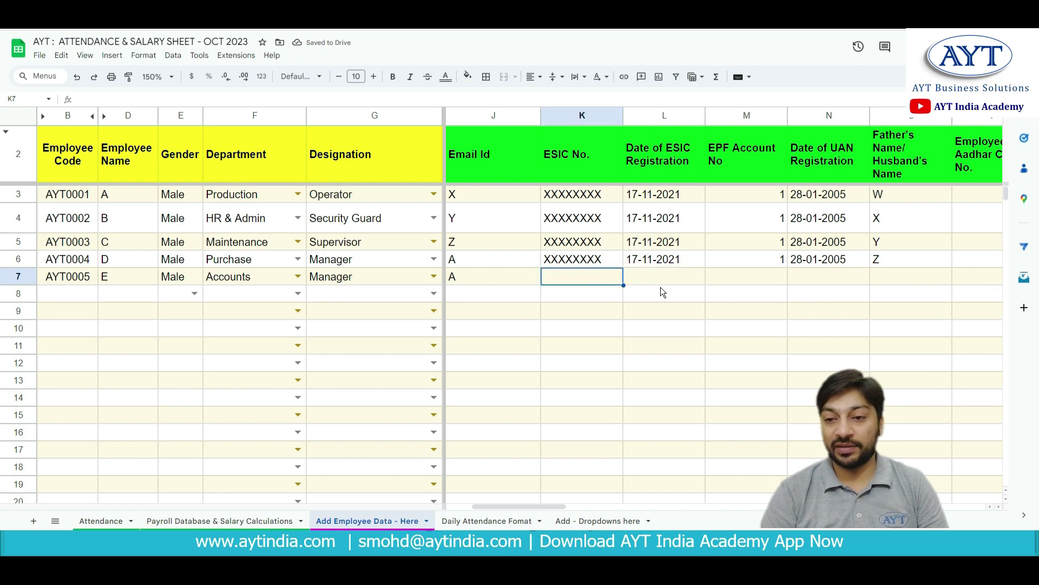
{"action": "key", "text": "Up"}
{"action": "key", "text": "shift+Down"}
{"action": "key", "text": "ctrl+d"}
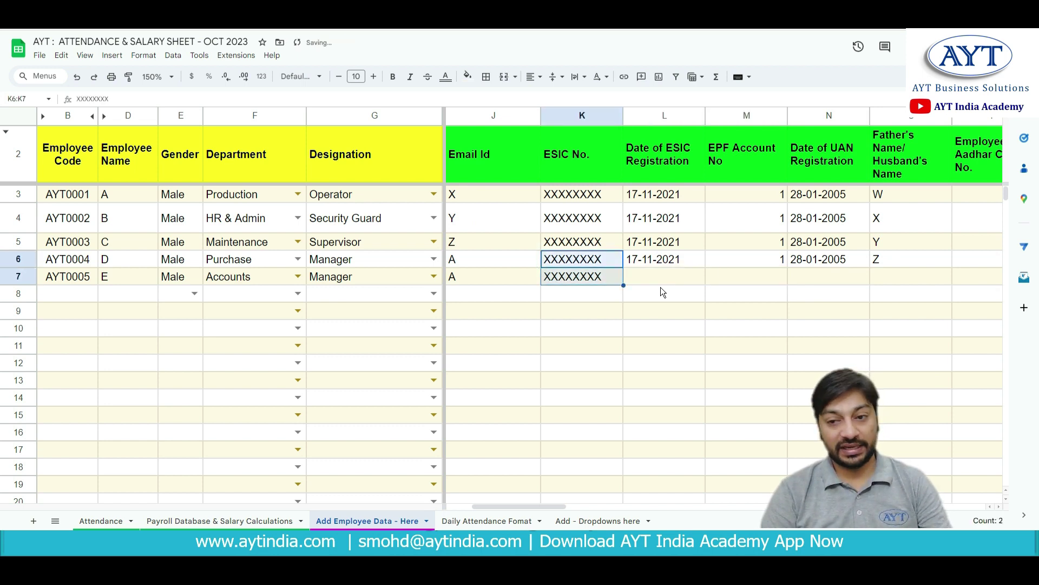
Fill the Date of ESIC Registration 17-11-2021 down from row 6 into L7
{"action": "key", "text": "Down"}
{"action": "key", "text": "Up"}
{"action": "key", "text": "Right"}
{"action": "key", "text": "shift+Down"}
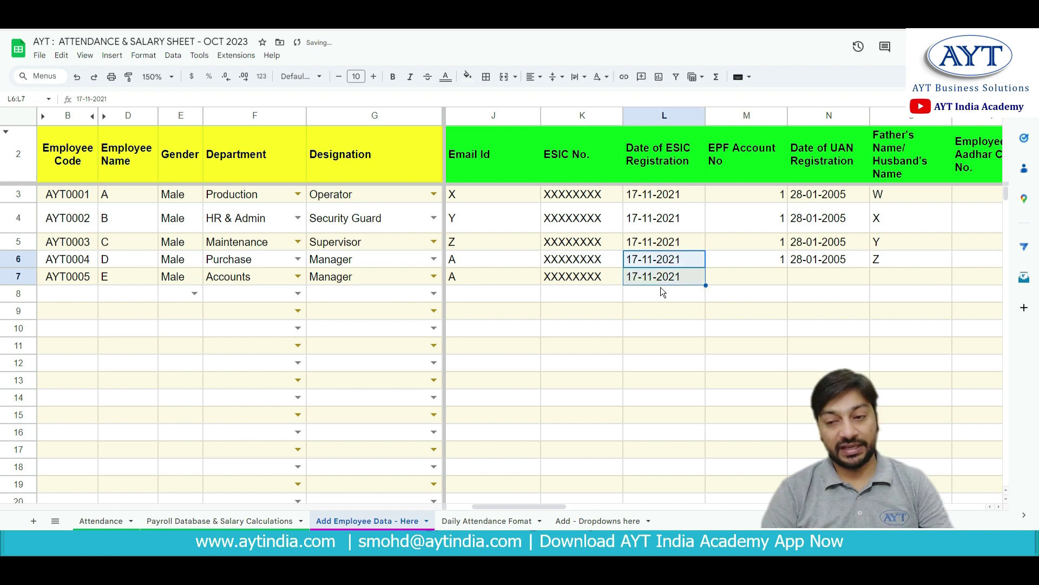
Fill the EPF Account No down from row 6 into M7
{"action": "key", "text": "Down"}
{"action": "key", "text": "Right"}
{"action": "key", "text": "Up"}
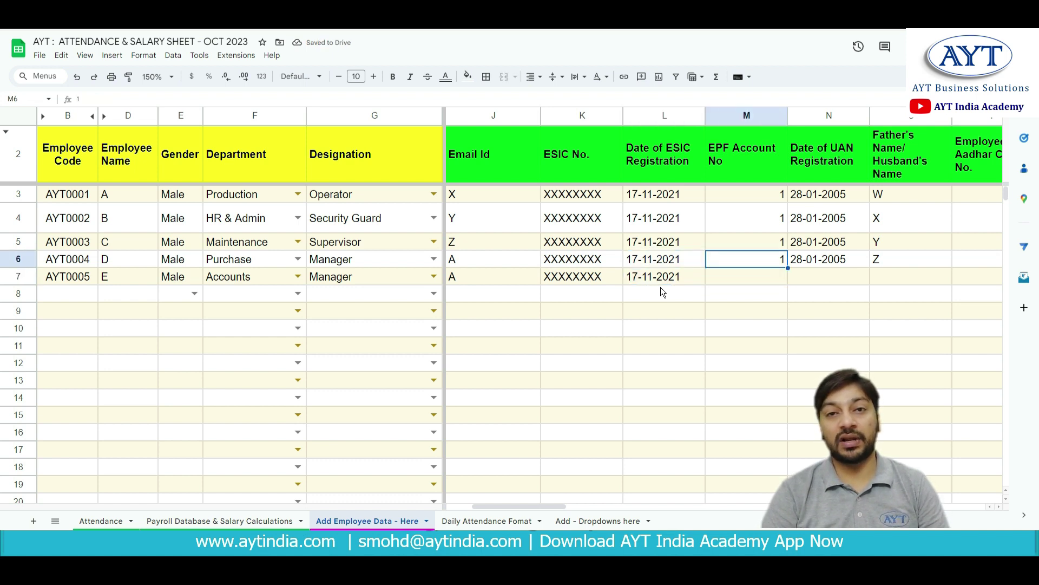
{"action": "key", "text": "shift+Down"}
{"action": "key", "text": "ctrl+d"}
{"action": "key", "text": "Down"}
Fill the Date of UAN Registration 28-01-2005 down from row 6 into N7
{"action": "key", "text": "Up"}
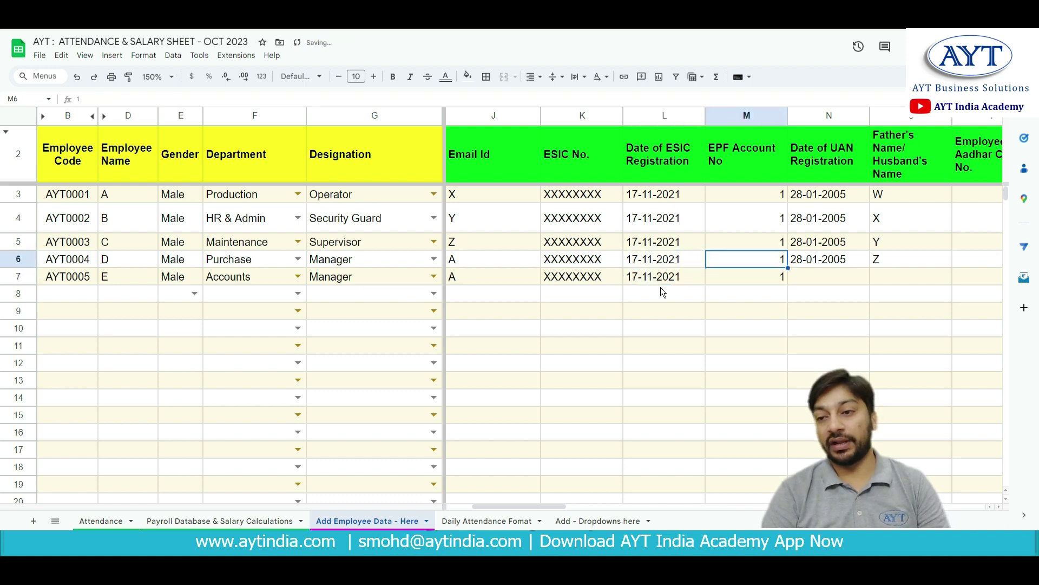
{"action": "key", "text": "Right"}
{"action": "key", "text": "shift+Down"}
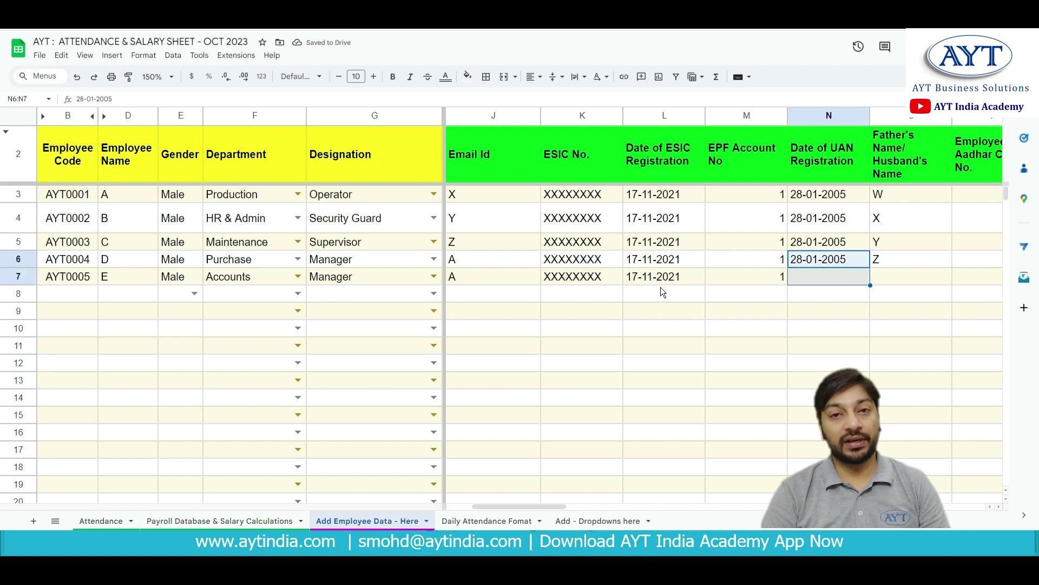
{"action": "key", "text": "ctrl+d"}
Fill the Father's Name/Husband's Name entry down from row 6 into O7
{"action": "key", "text": "Right"}
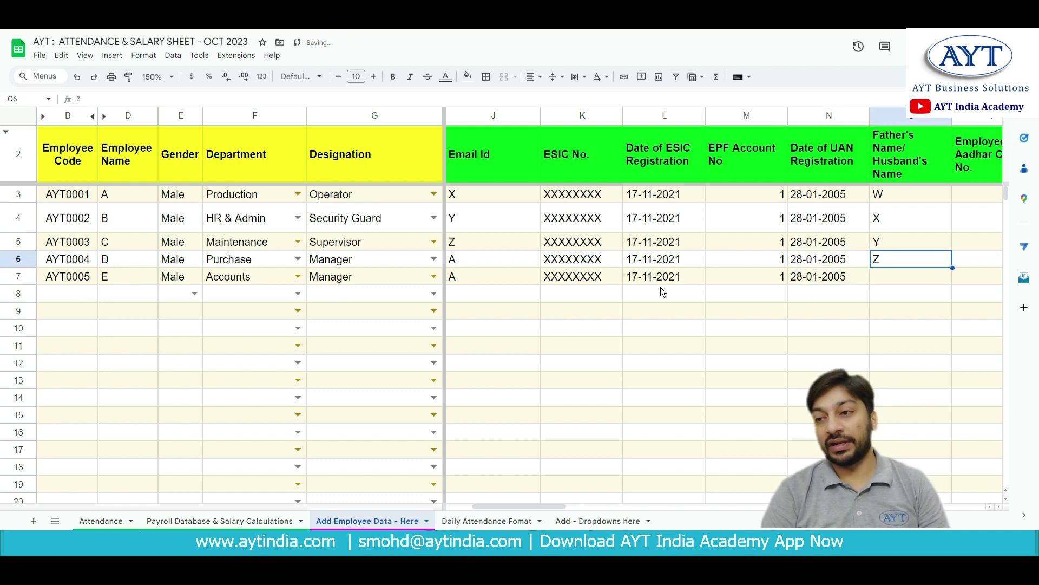
{"action": "key", "text": "shift+Down"}
{"action": "key", "text": "ctrl+d"}
{"action": "key", "text": "Right"}
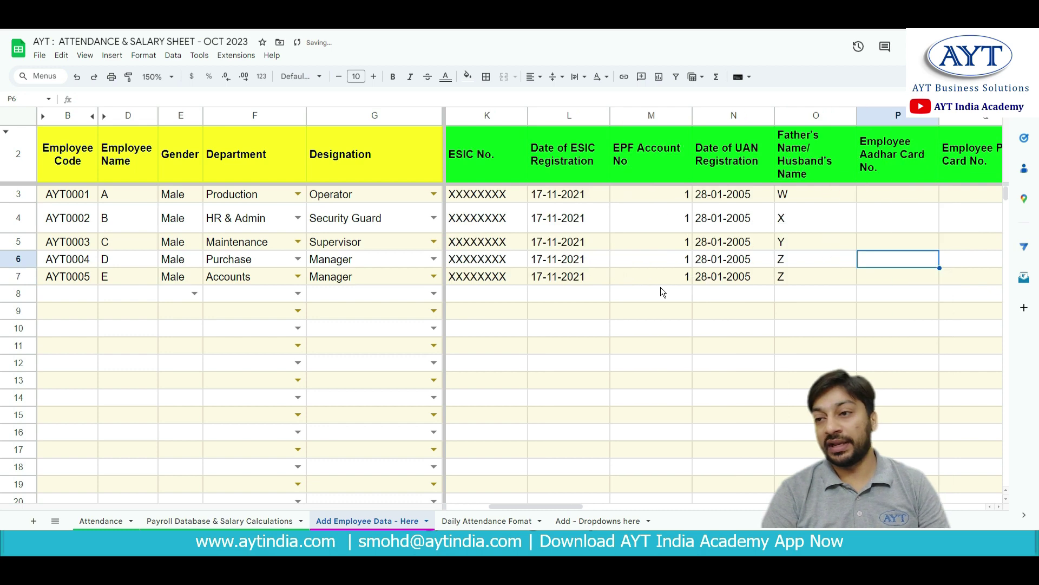
Fill the Employee Contact No. and DOB entries down from row 6 into R7:S7
{"action": "key", "text": "Down"}
{"action": "key", "text": "Right"}
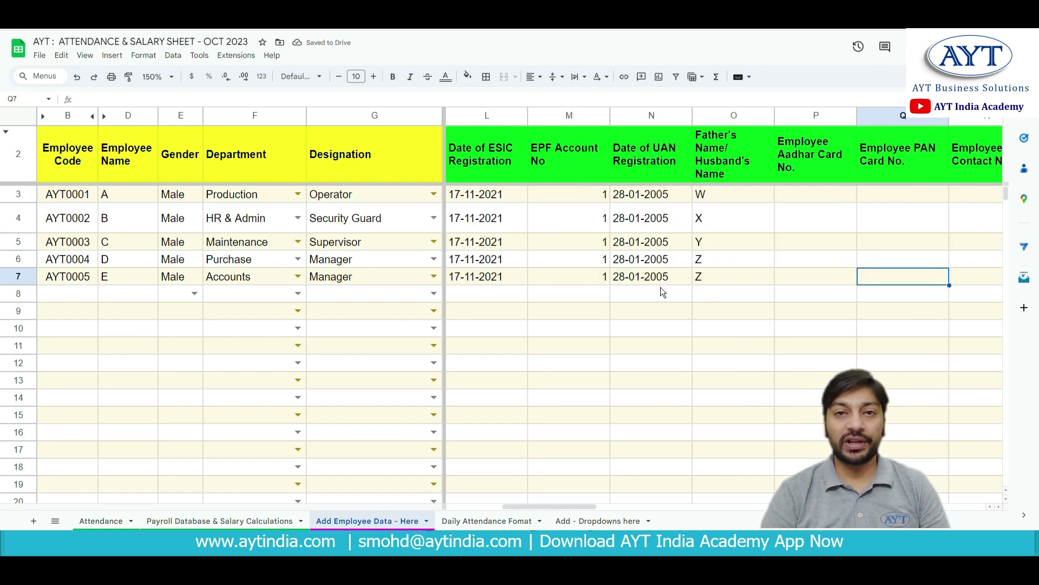
{"action": "key", "text": "Right"}
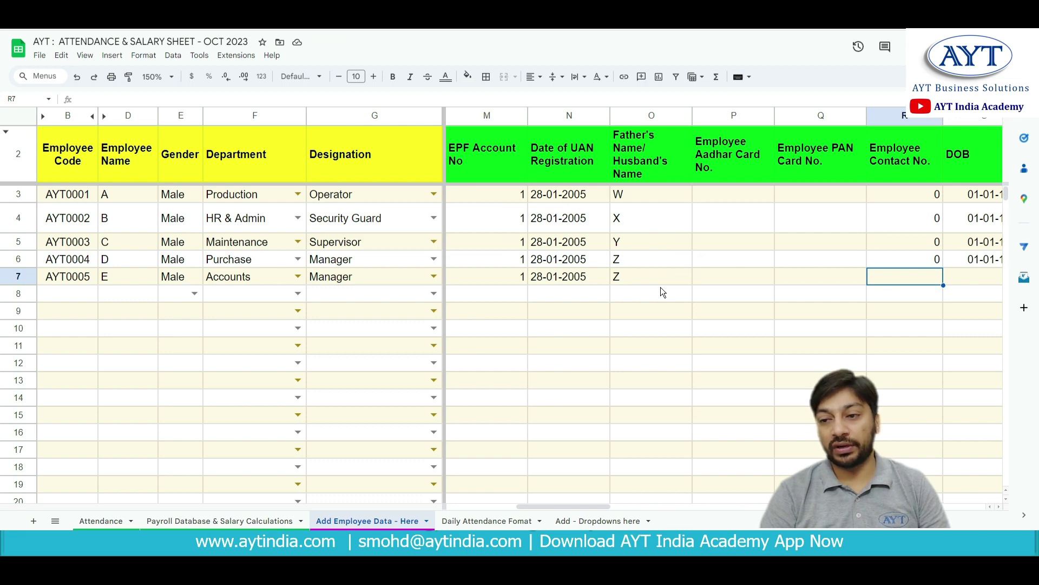
{"action": "scroll", "coordinate": [661, 287], "scroll_direction": "right", "scroll_amount": 1}
{"action": "key", "text": "Up"}
{"action": "key", "text": "shift+Right"}
{"action": "key", "text": "shift+Down"}
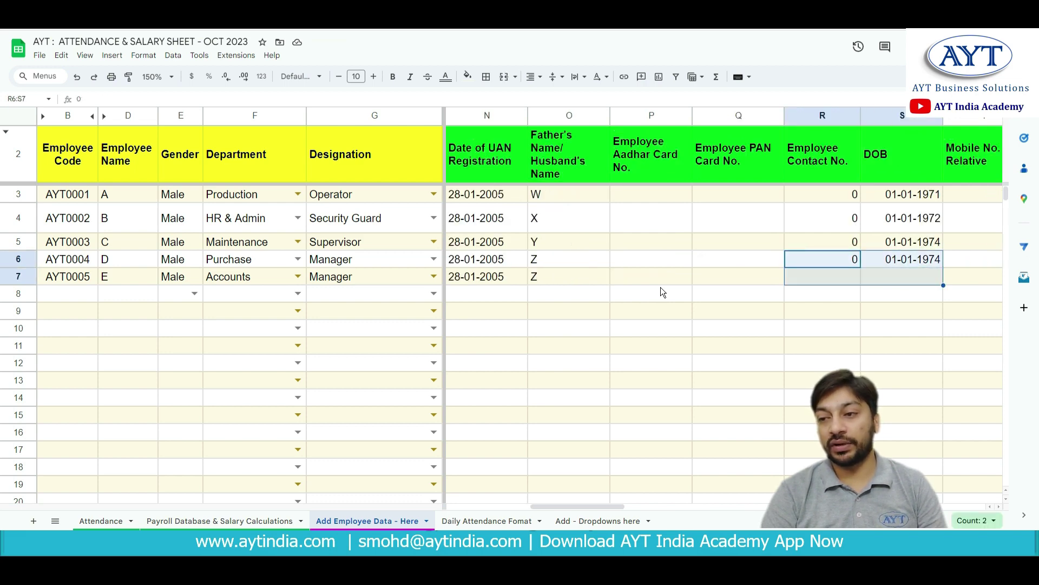
{"action": "key", "text": "ctrl+d"}
Enter the relative's mobile number for the new employee in T7
{"action": "key", "text": "Down"}
{"action": "key", "text": "Right"}
{"action": "key", "text": "Right"}
{"action": "key", "text": "Right"}
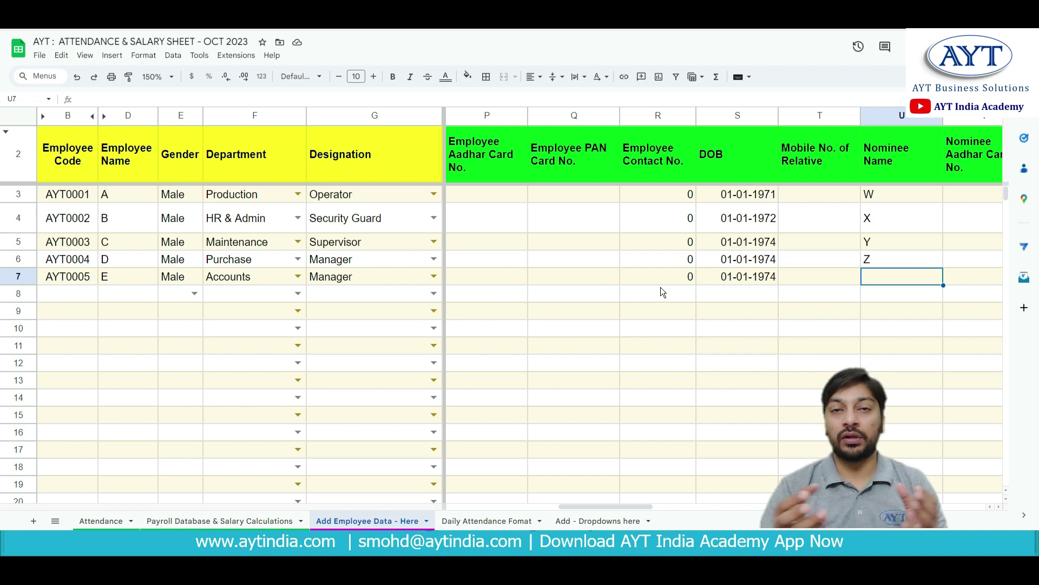
{"action": "key", "text": "Up"}
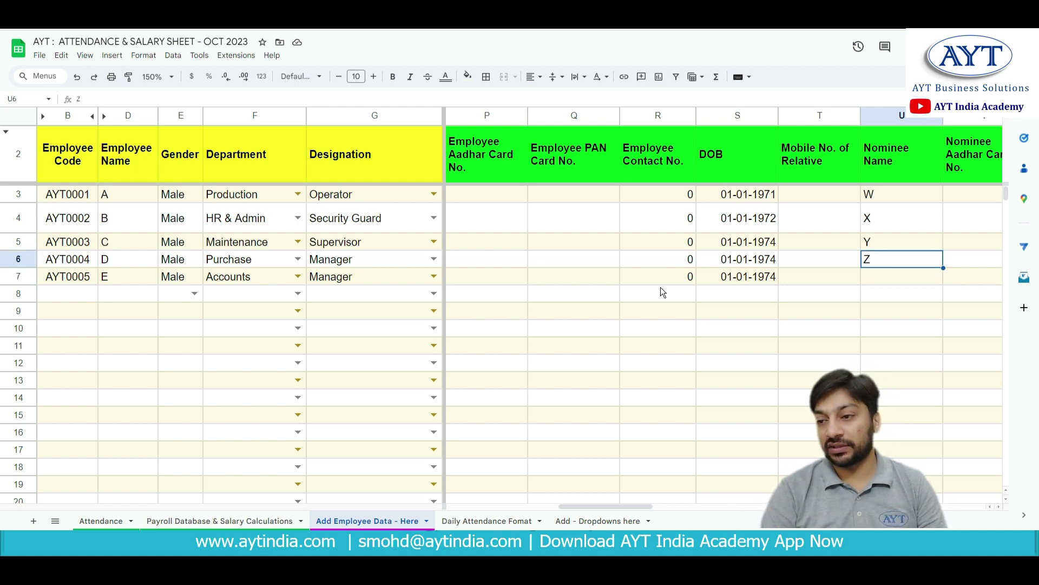
{"action": "key", "text": "Down"}
{"action": "key", "text": "Left"}
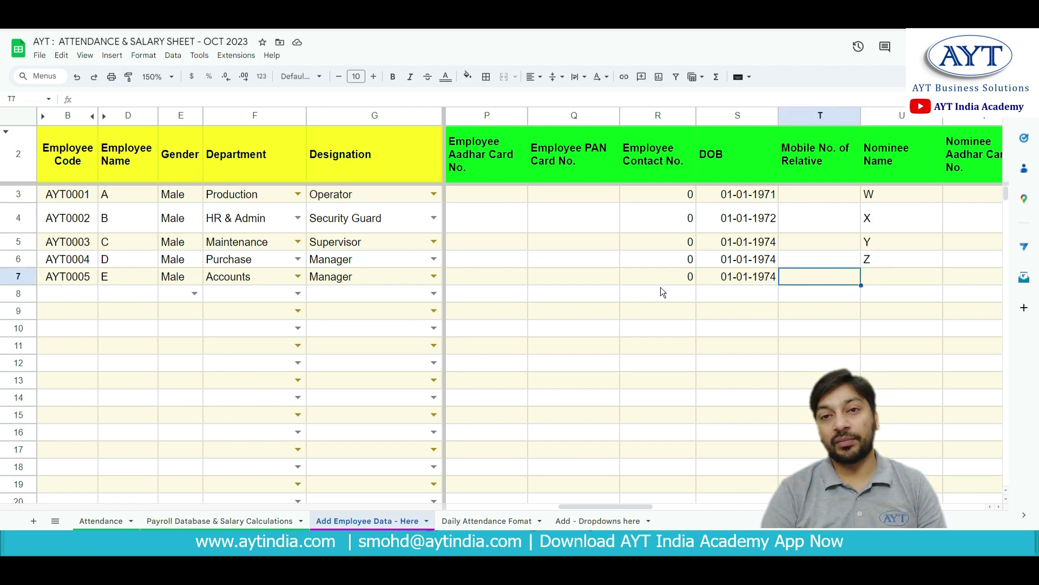
{"action": "type", "text": "000000"}
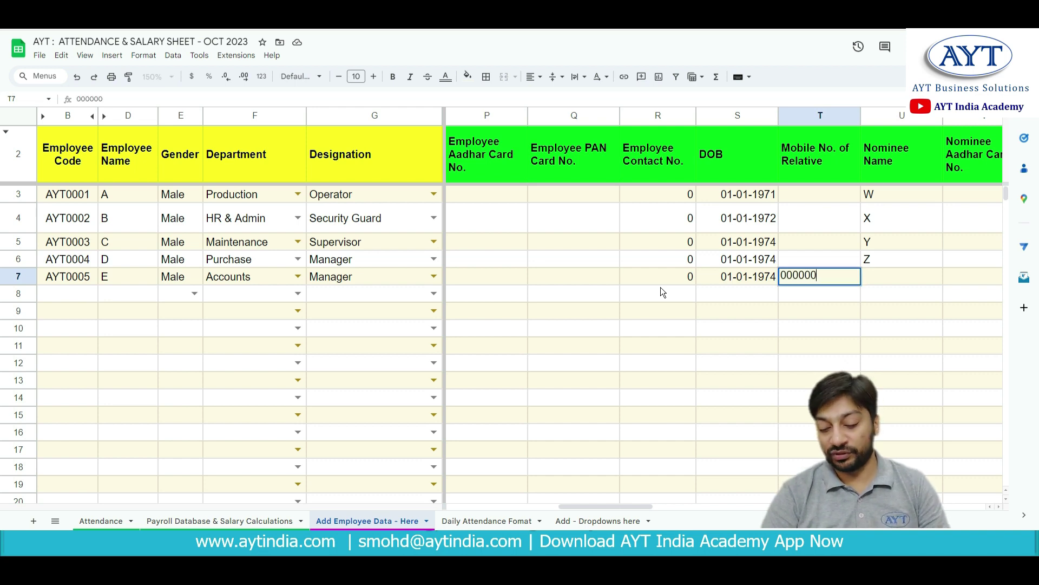
{"action": "key", "text": "Tab"}
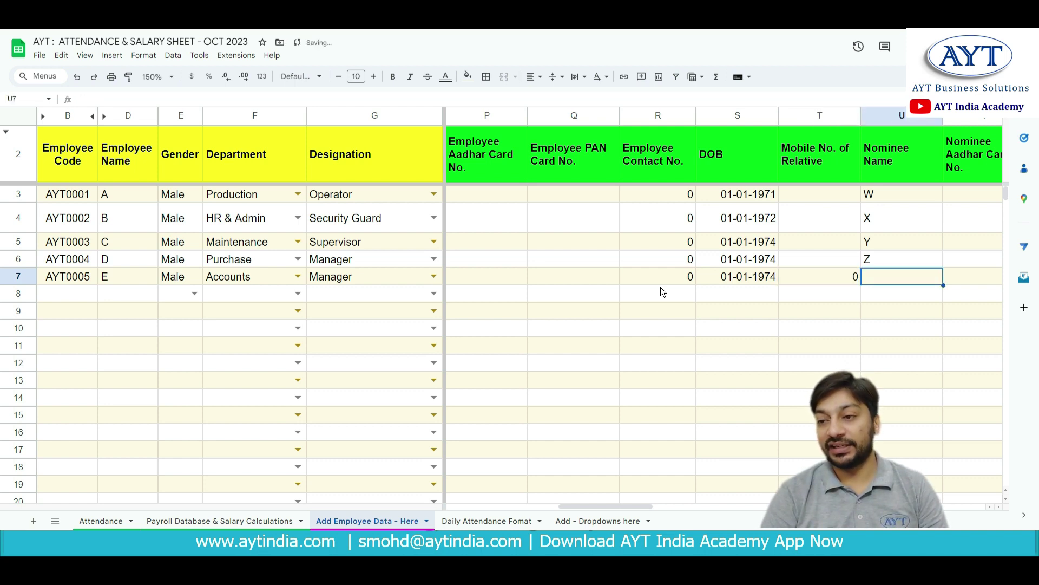
Enter the nominee's name in U7 and the nominee's Aadhar card number in V7
{"action": "type", "text": "aa"}
{"action": "key", "text": "Tab"}
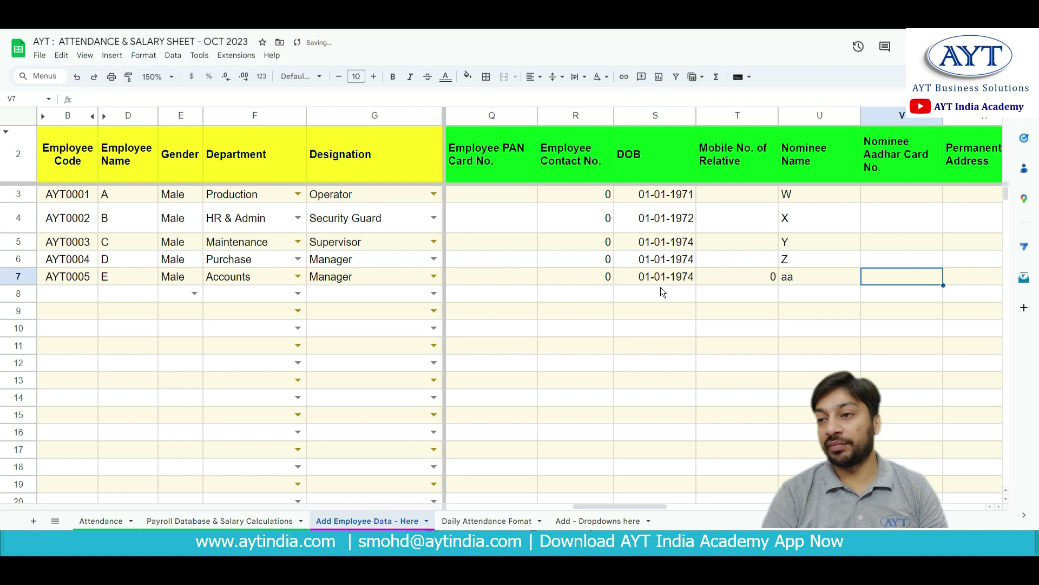
{"action": "type", "text": "aa"}
{"action": "key", "text": "Tab"}
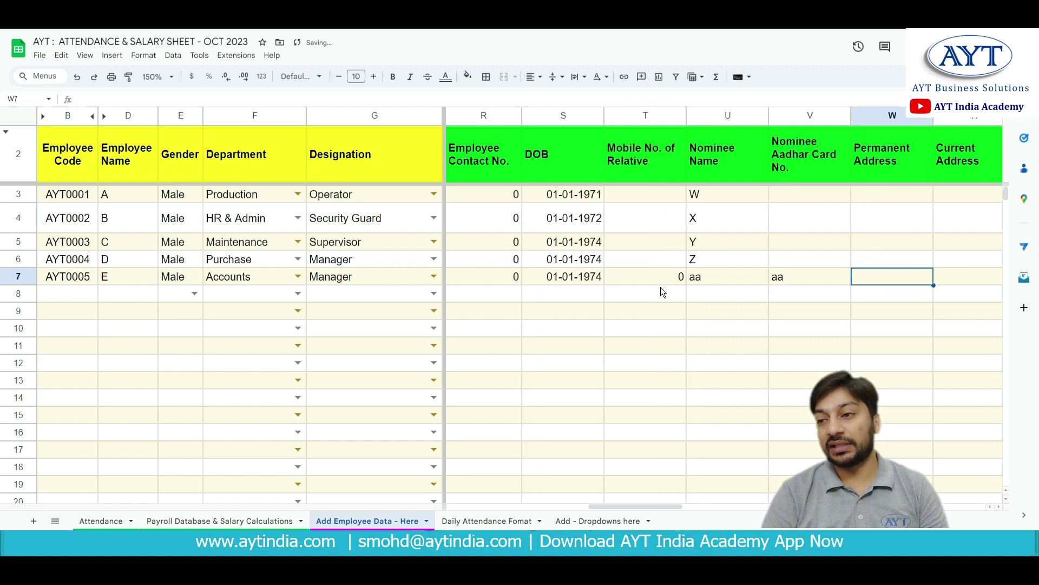
Fill in the employee's permanent address in W7 and current address in X7
{"action": "type", "text": "xx"}
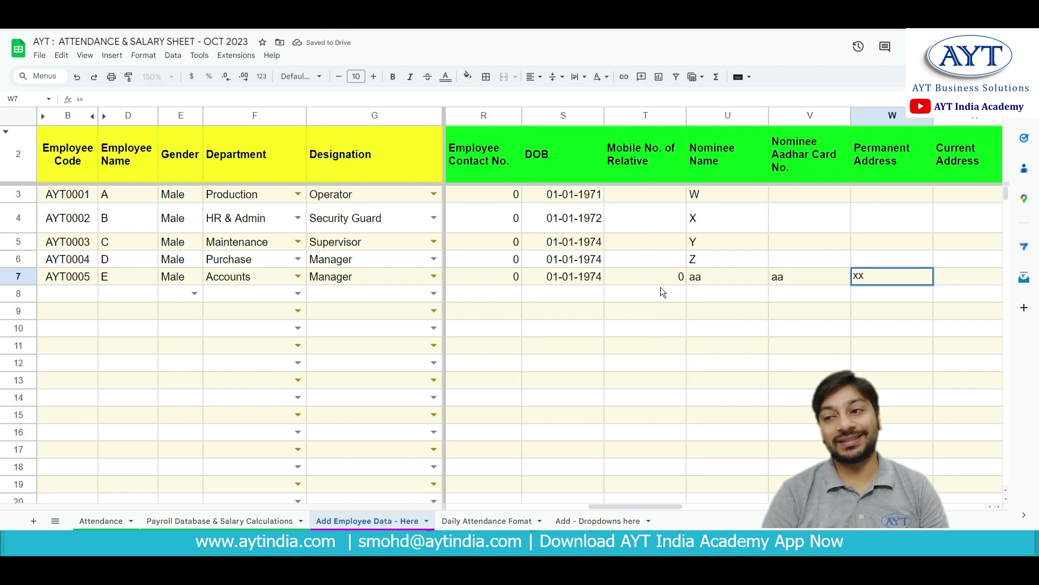
{"action": "key", "text": "Tab"}
{"action": "type", "text": "xx"}
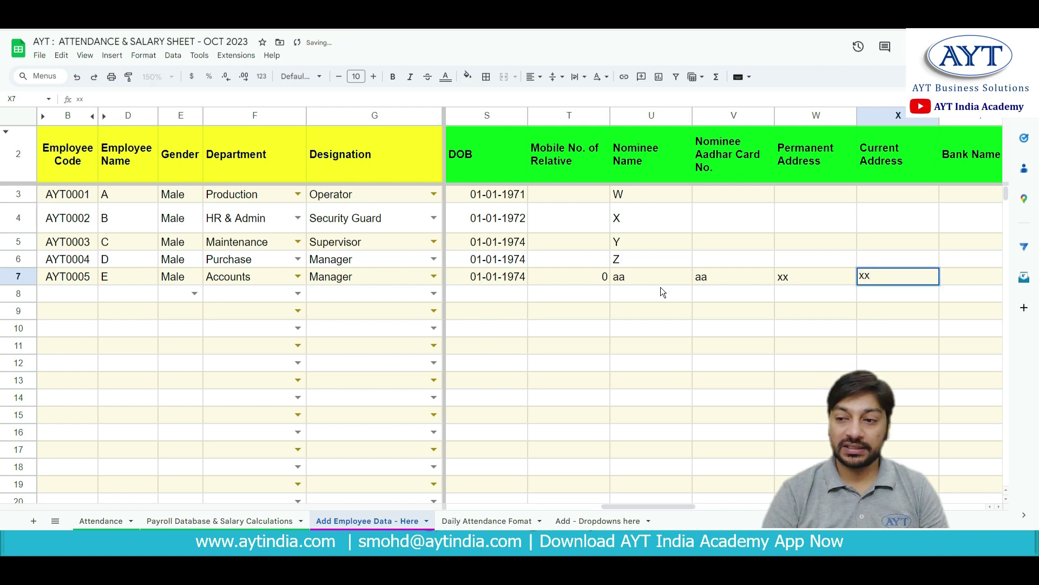
{"action": "key", "text": "Tab"}
Complete the bank details in Y7:AA7, using x for Bank Name and IFSC Code and filling in the bank account number
{"action": "type", "text": "x"}
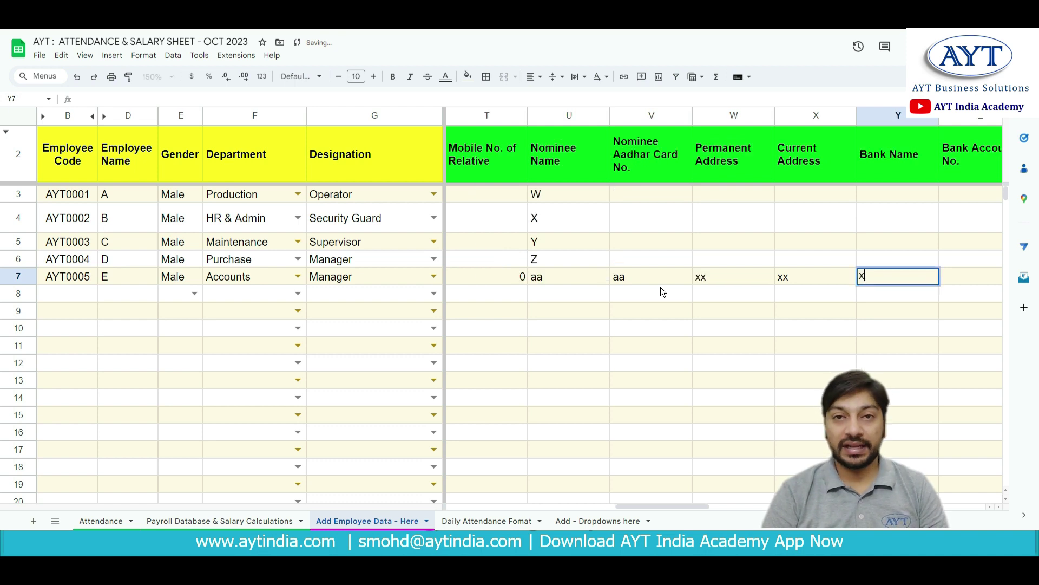
{"action": "key", "text": "Tab"}
{"action": "type", "text": "x"}
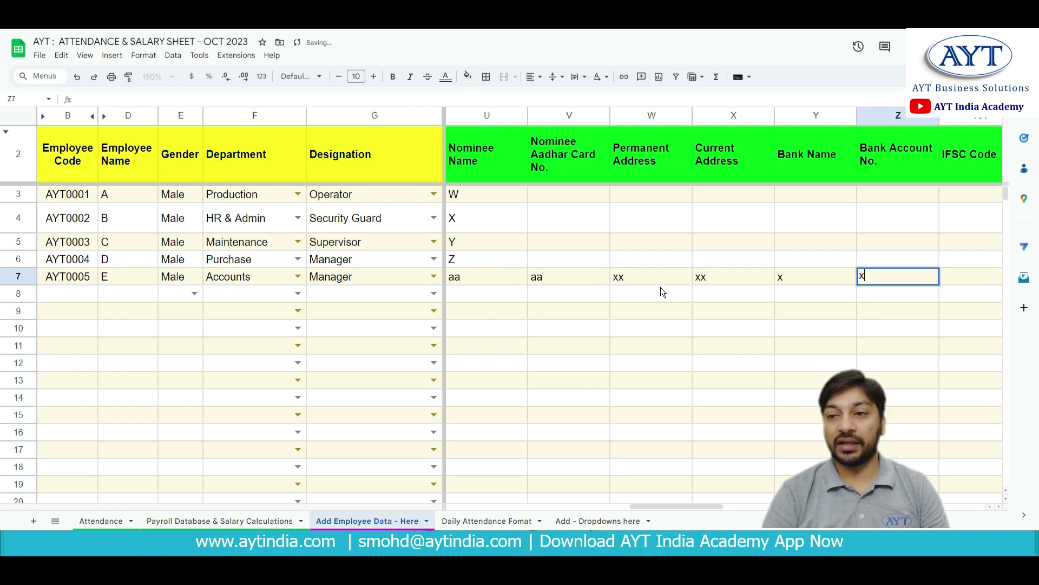
{"action": "key", "text": "Tab"}
{"action": "type", "text": "x"}
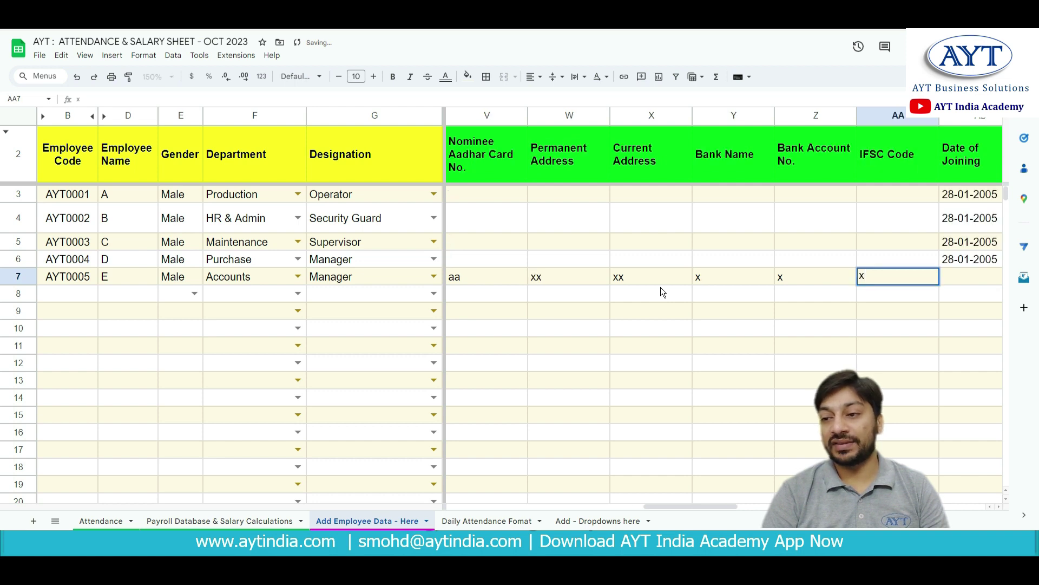
{"action": "key", "text": "Tab"}
Enter the current date 10-17-2023 as the Date of Joining in AB7
{"action": "key", "text": "shift+Up"}
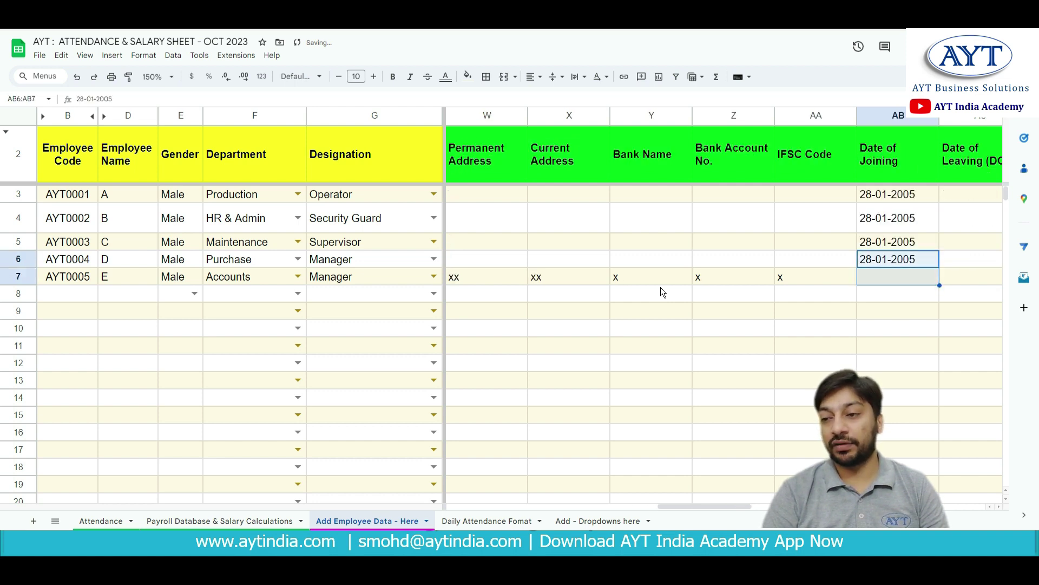
{"action": "key", "text": "shift+Down"}
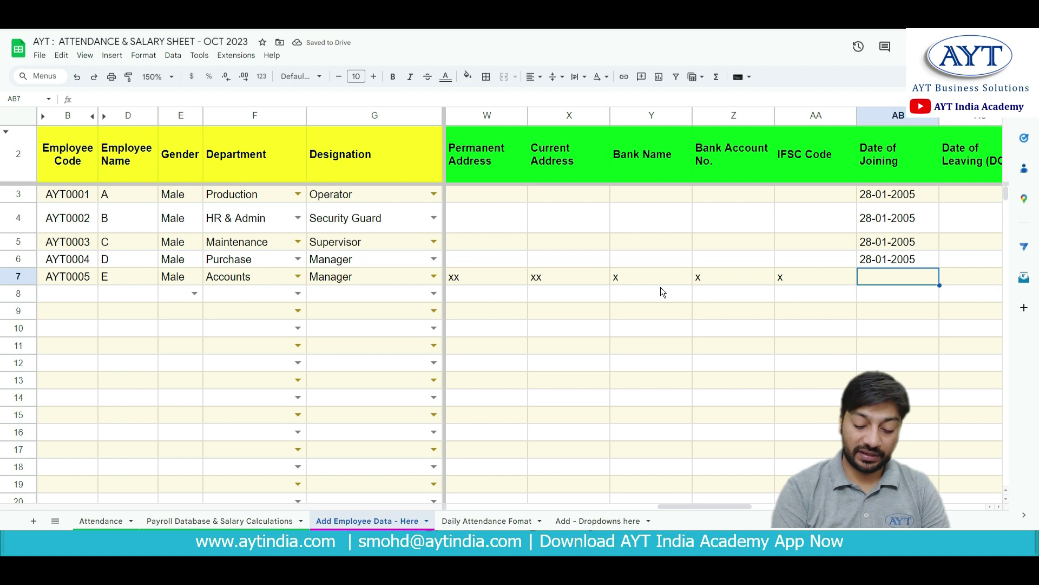
{"action": "key", "text": "ctrl+semicolon"}
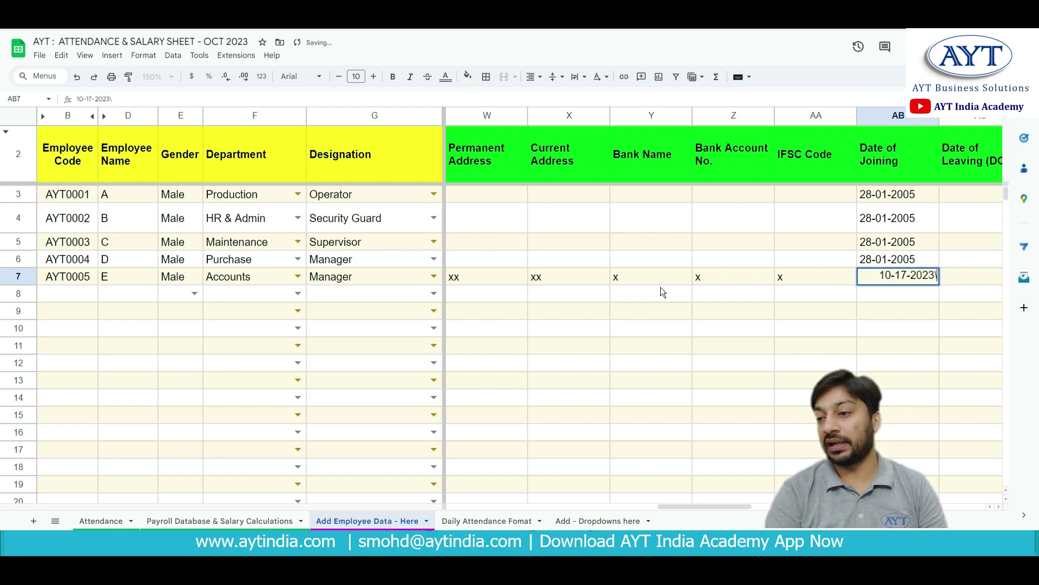
{"action": "key", "text": "Return"}
{"action": "key", "text": "Up"}
Examine the Date of Leaving, Employee Photo and document scan PDF columns along row 7
{"action": "key", "text": "Right"}
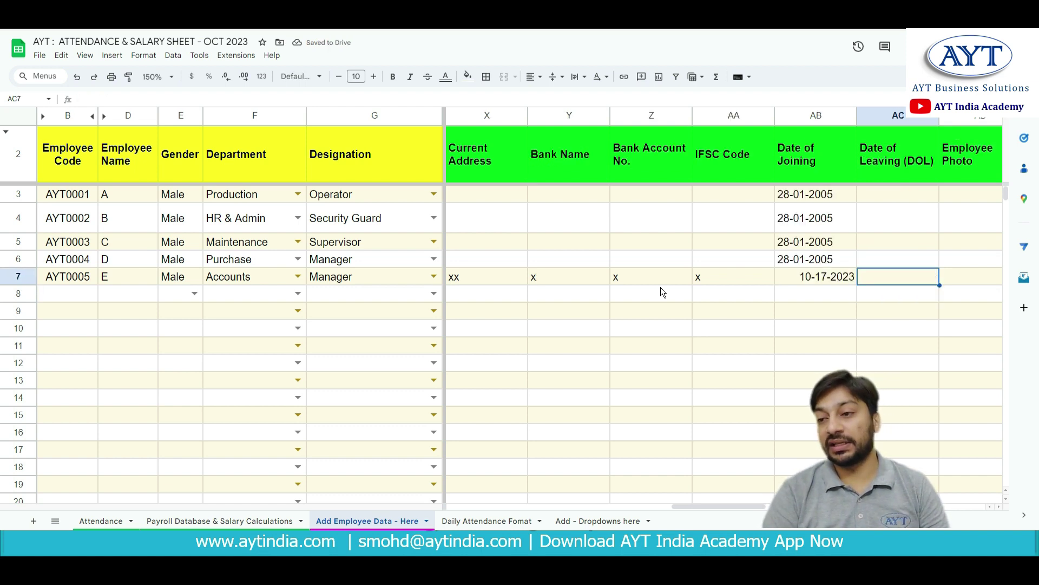
{"action": "scroll", "coordinate": [660, 287], "scroll_direction": "right", "scroll_amount": 1}
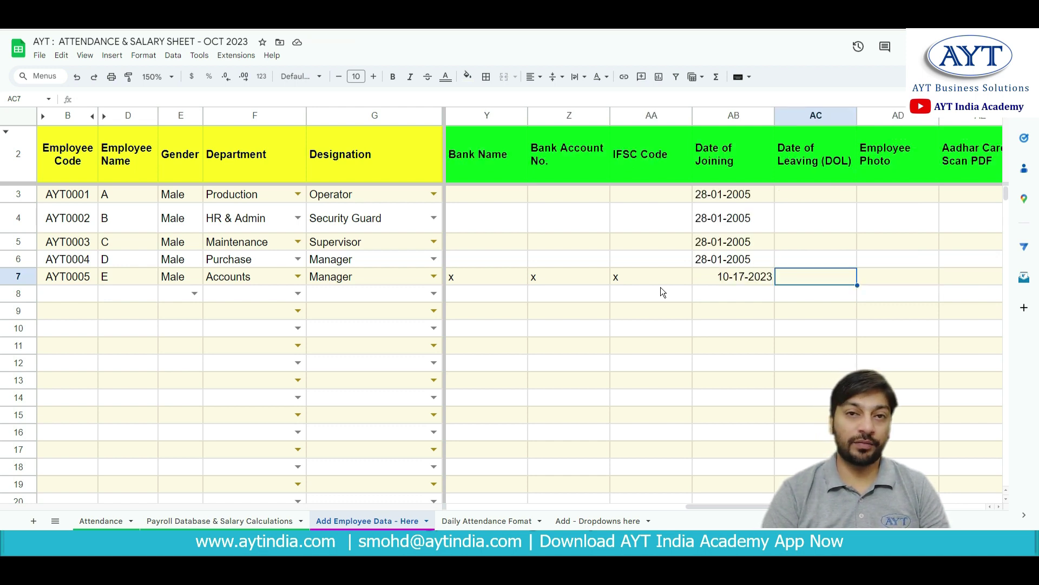
{"action": "key", "text": "Right"}
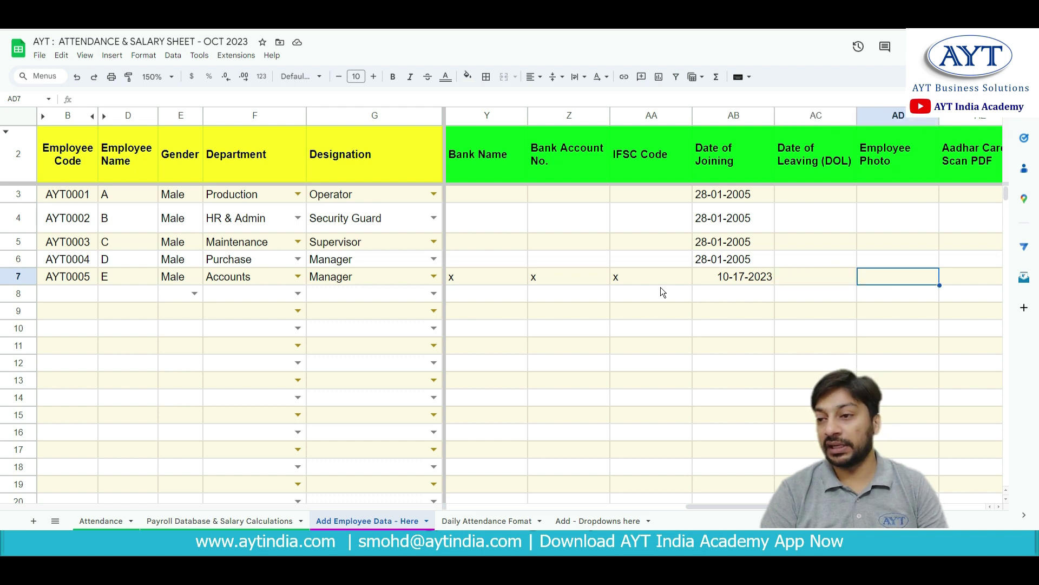
{"action": "key", "text": "Right"}
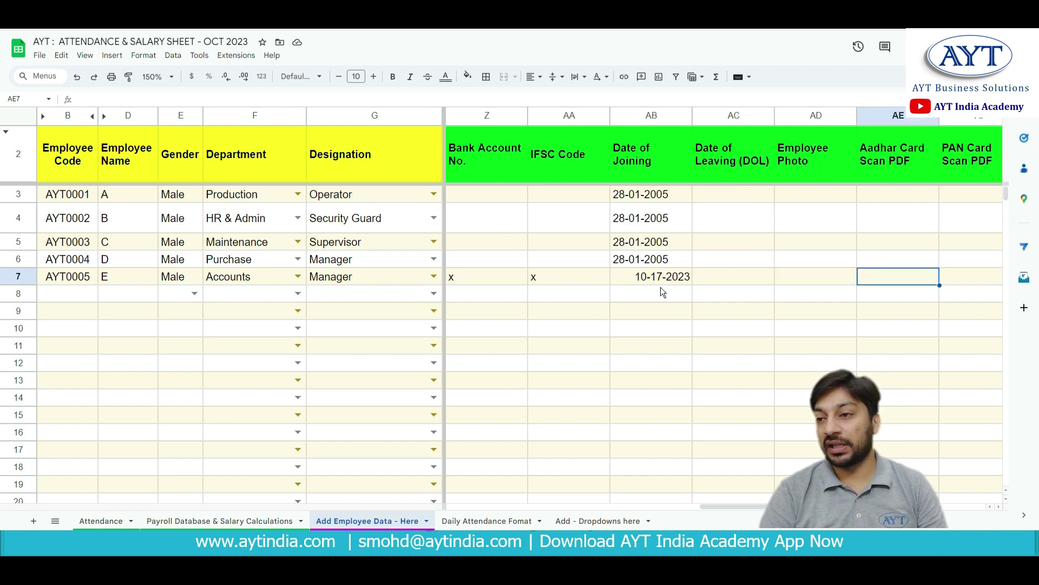
{"action": "key", "text": "Right"}
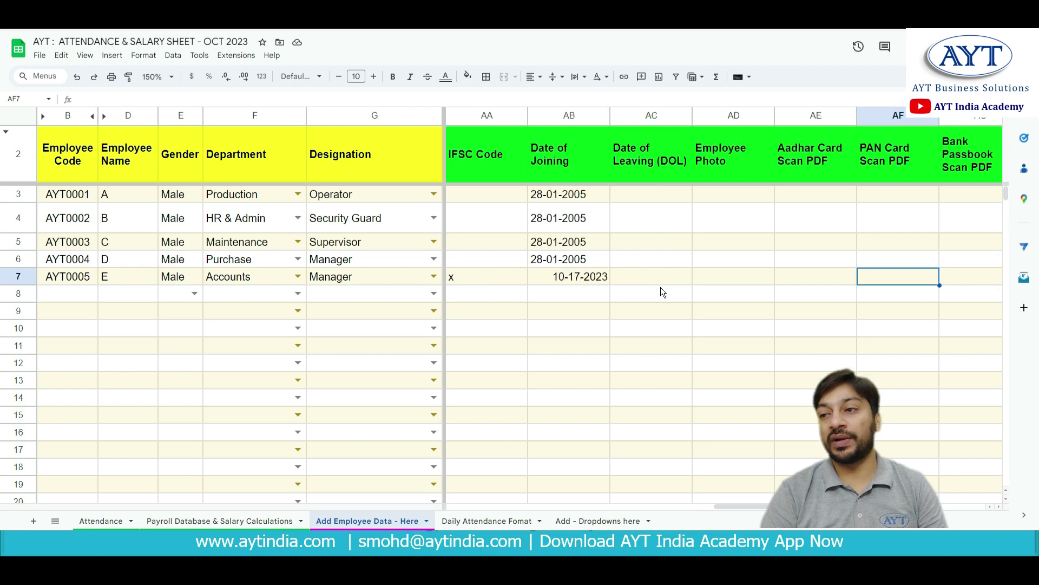
{"action": "key", "text": "Right"}
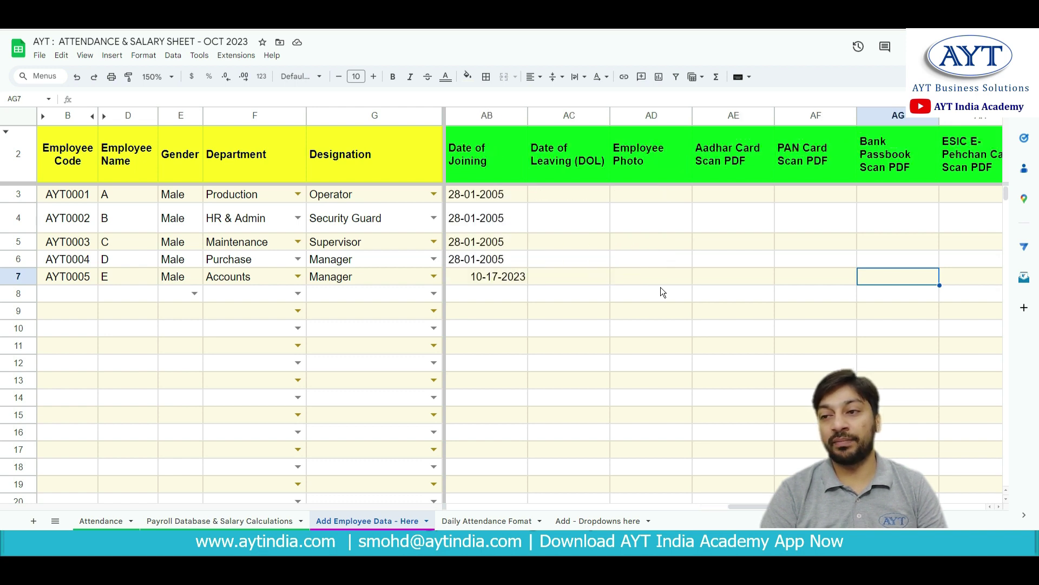
{"action": "key", "text": "Right"}
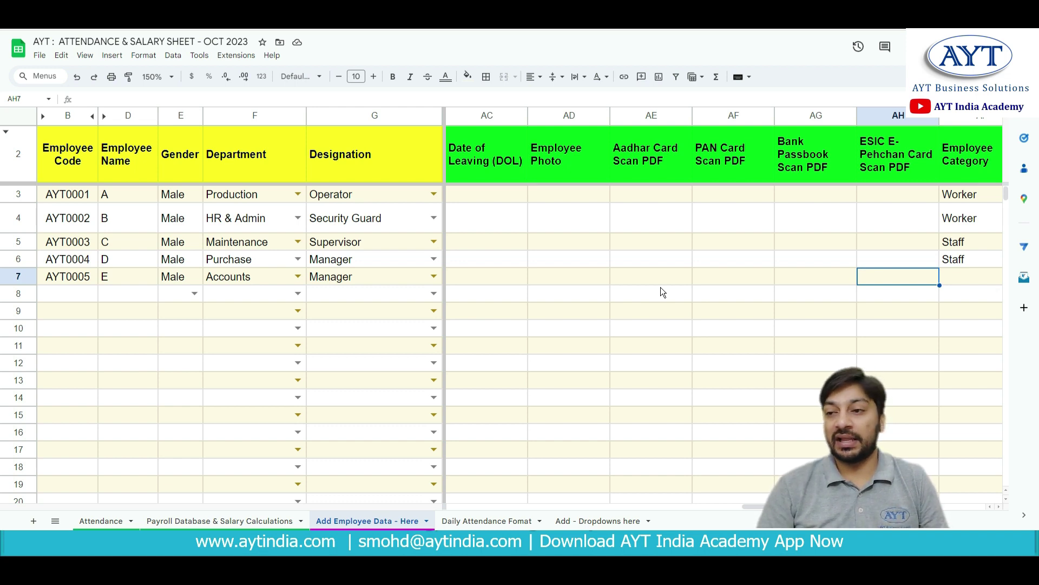
Choose Staff as the Employee Category in AI7 and enter the employee's UAN number in AJ7
{"action": "key", "text": "Right"}
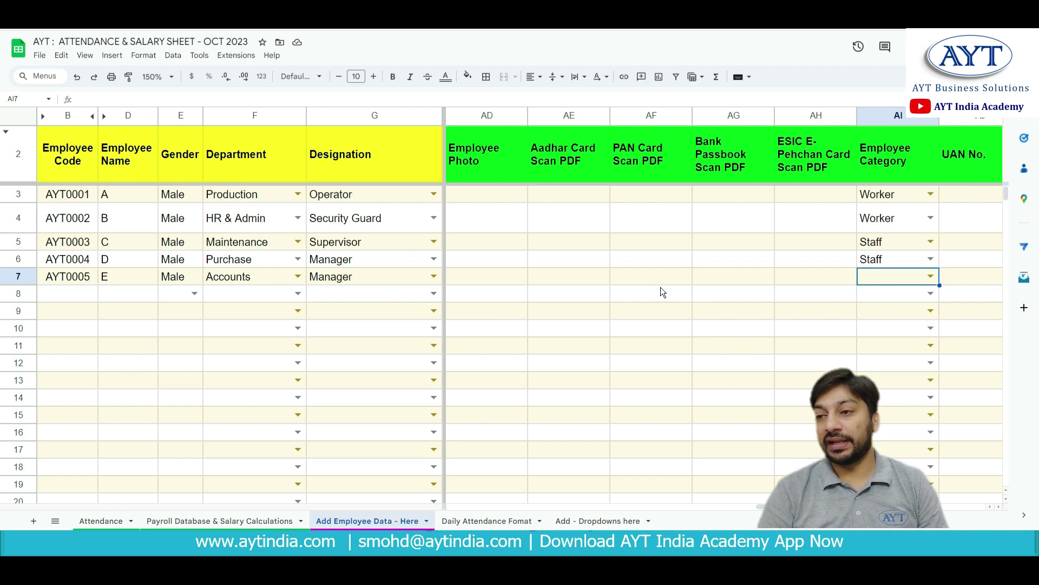
{"action": "key", "text": "Return"}
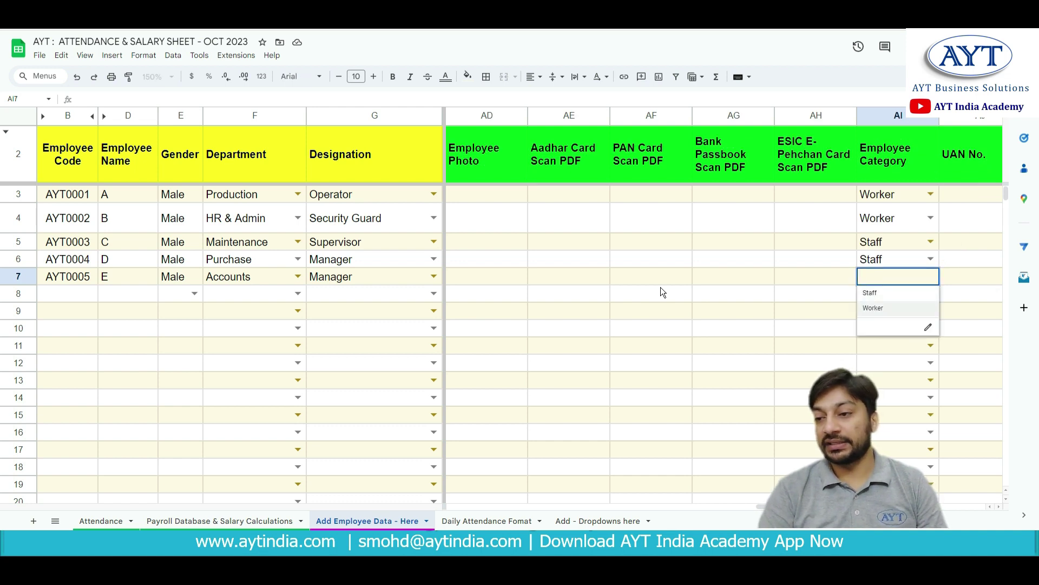
{"action": "key", "text": "Return"}
{"action": "key", "text": "Right"}
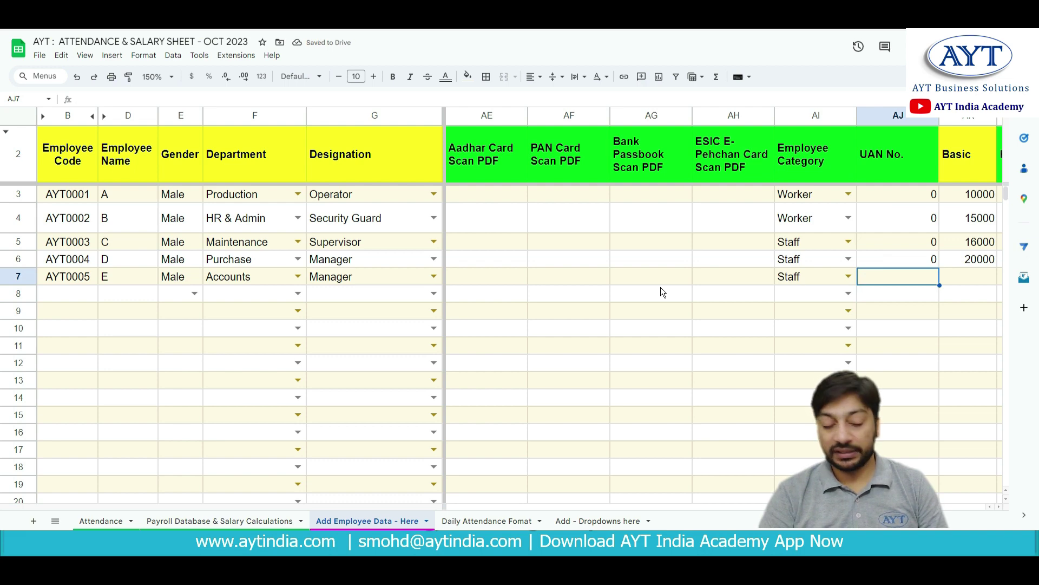
{"action": "type", "text": "1"}
{"action": "key", "text": "Right"}
Enter a Basic salary of 10000 for the new employee in AK7
{"action": "key", "text": "Right"}
{"action": "key", "text": "Right"}
{"action": "key", "text": "Right"}
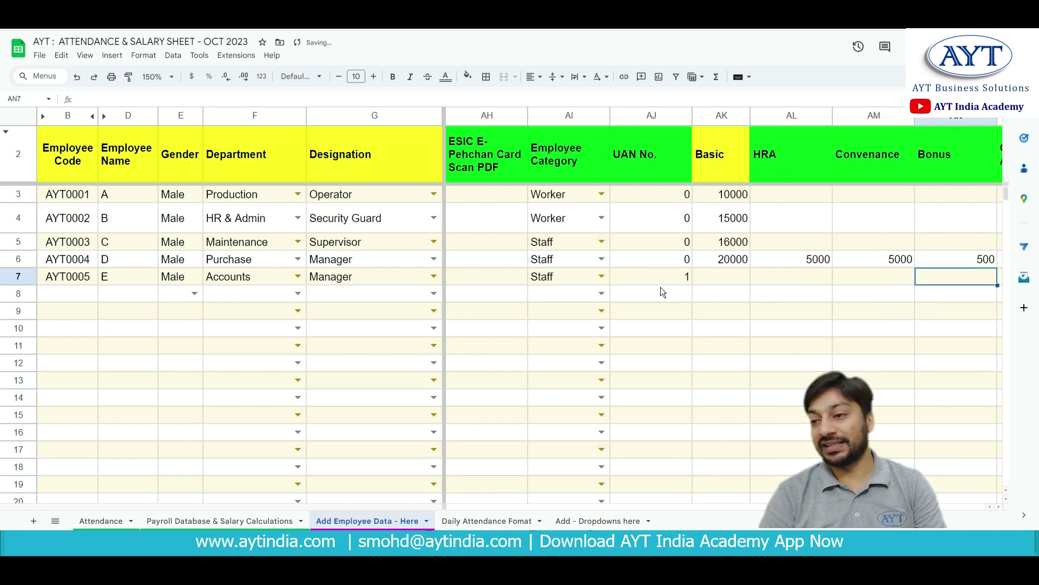
{"action": "key", "text": "Left"}
{"action": "key", "text": "Left"}
{"action": "key", "text": "Left"}
{"action": "type", "text": "1"}
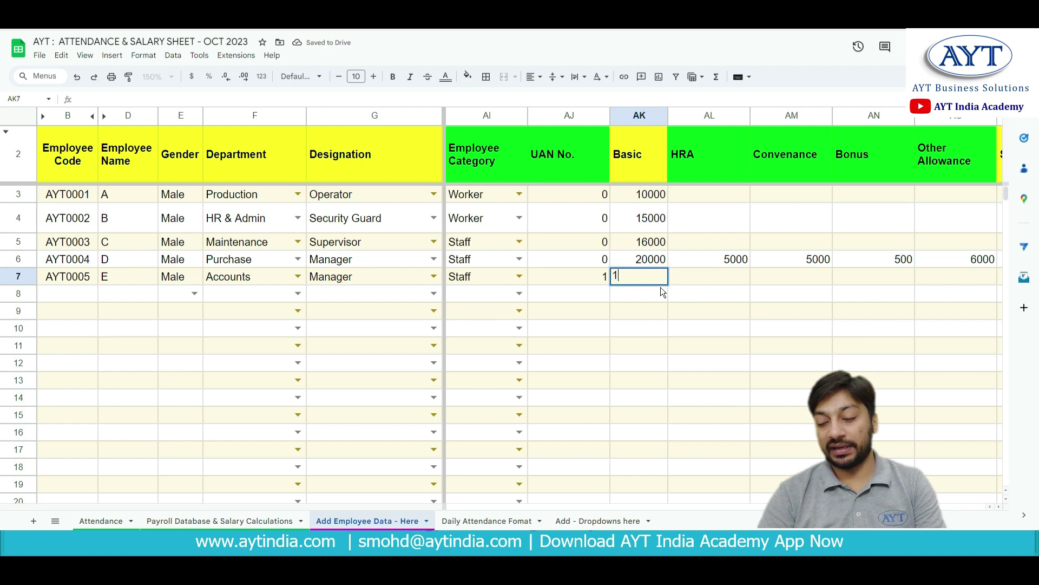
{"action": "type", "text": "0000"}
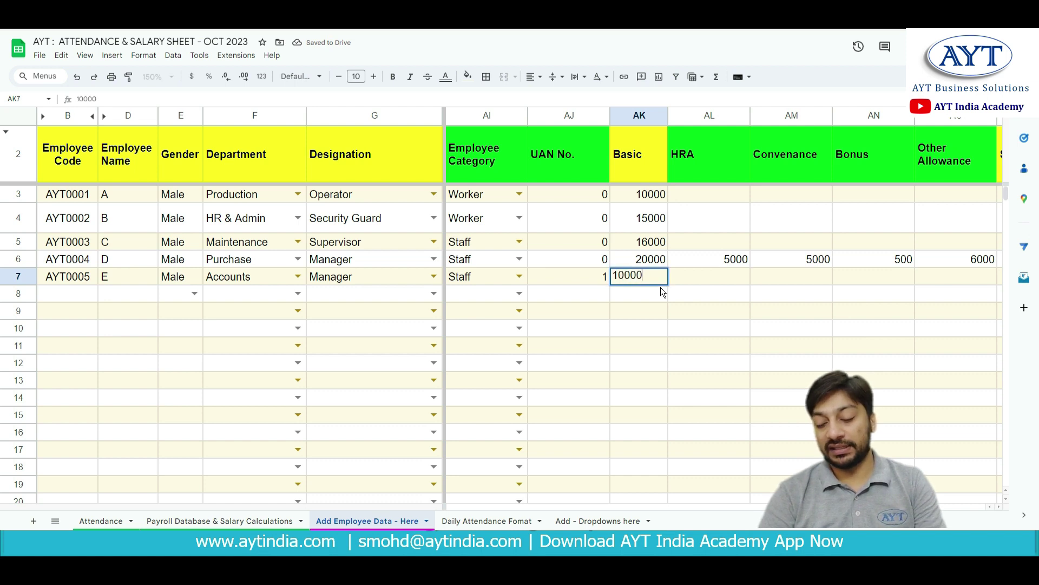
{"action": "key", "text": "Tab"}
Enter 2000 as HRA in AL7 and 3000 as Convenance in AM7
{"action": "type", "text": "2000"}
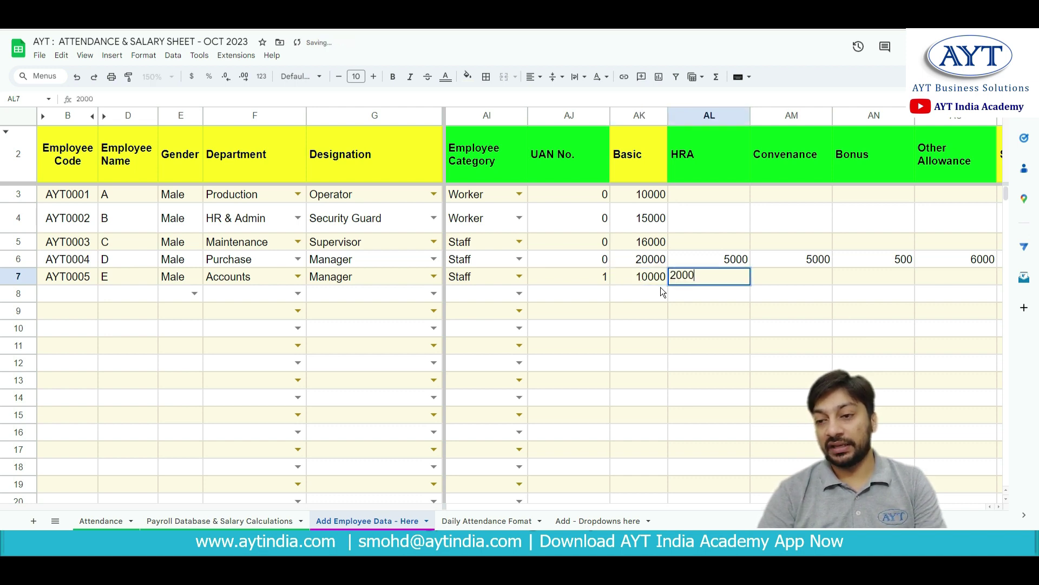
{"action": "key", "text": "Tab"}
{"action": "type", "text": "3000"}
{"action": "key", "text": "Tab"}
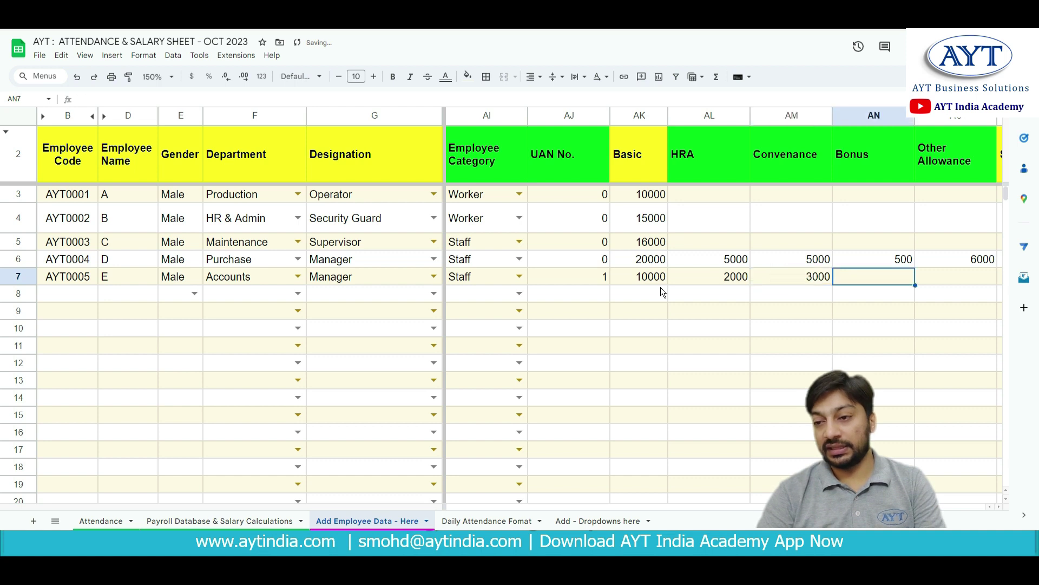
Enter 500 as Bonus in AN7 and 3000 as Other Allowance in AO7 for the new employee
{"action": "type", "text": "500"}
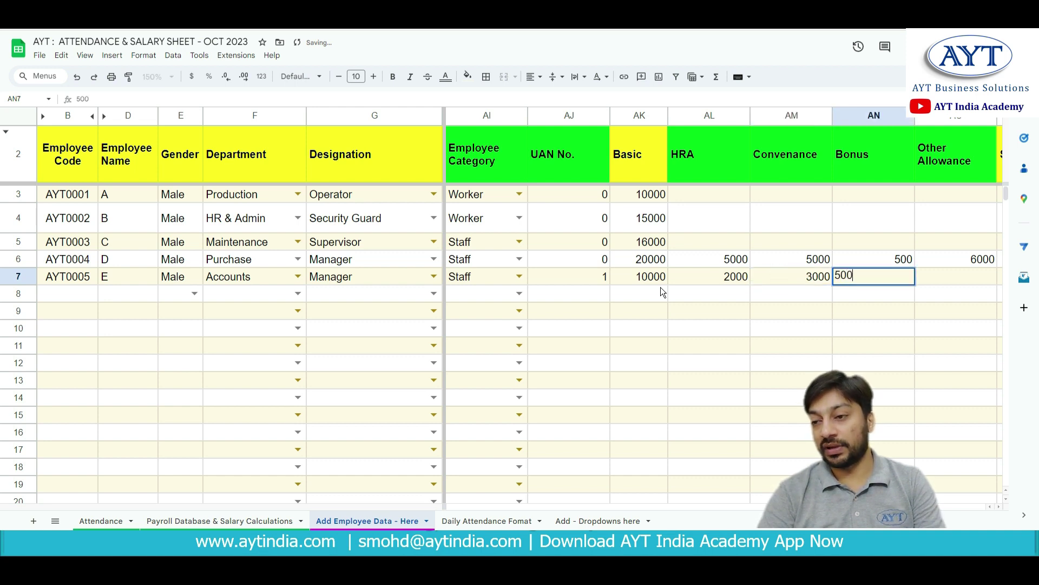
{"action": "key", "text": "Tab"}
{"action": "type", "text": "3000"}
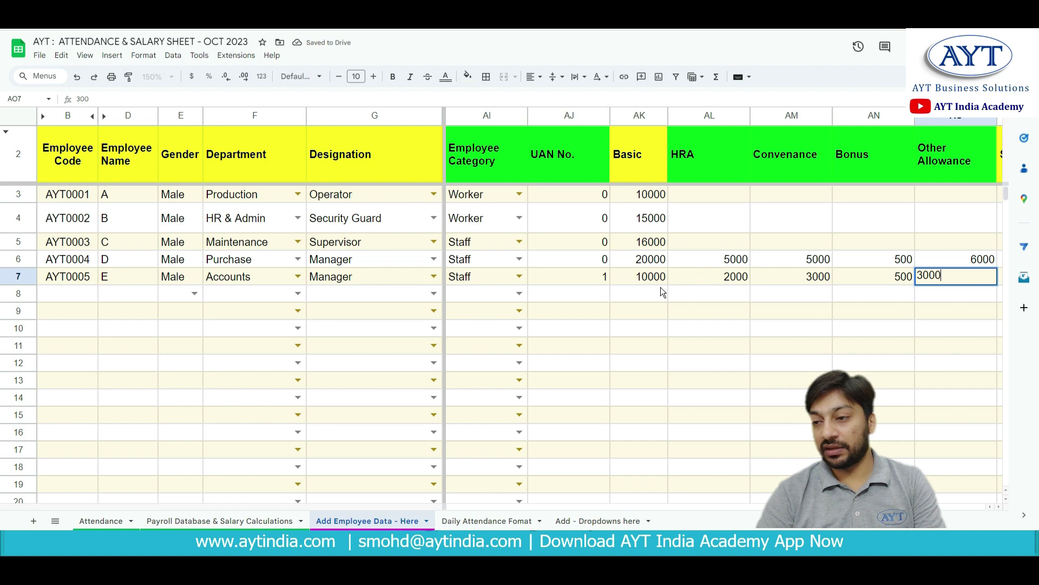
{"action": "key", "text": "Tab"}
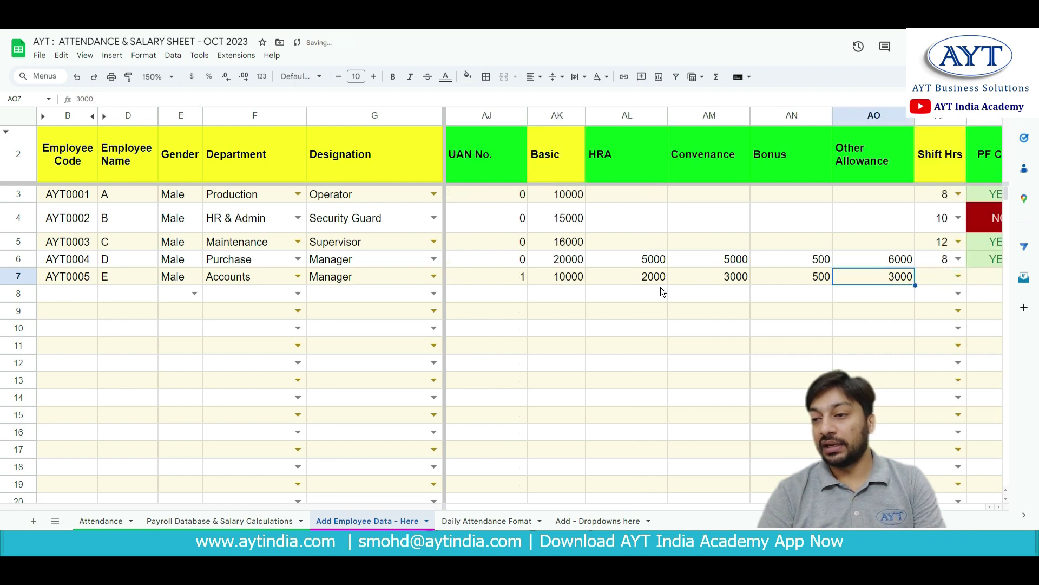
Choose 8 as the new employee's Shift Hrs in AP7
{"action": "key", "text": "Return"}
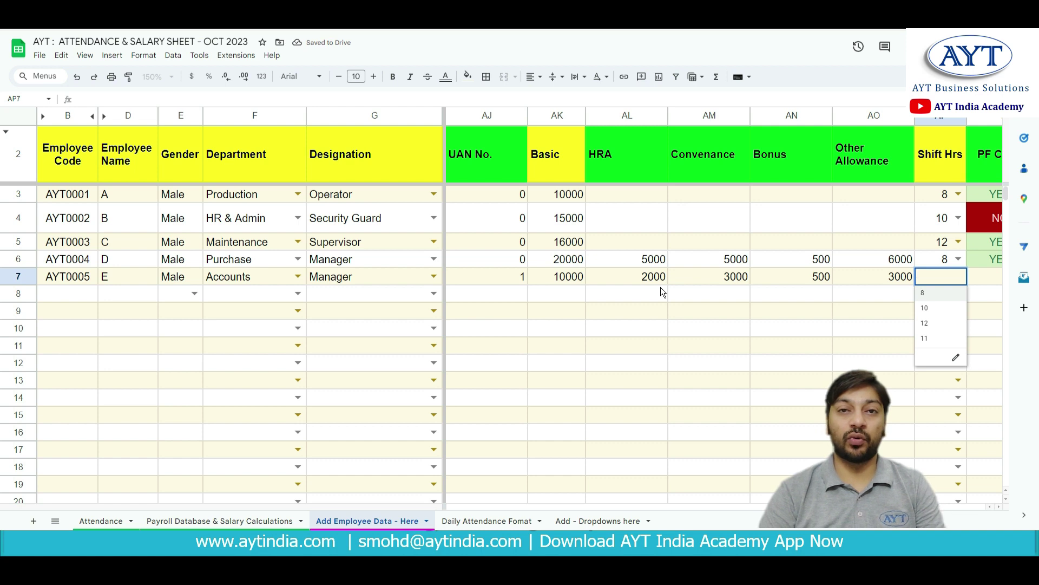
{"action": "type", "text": "8"}
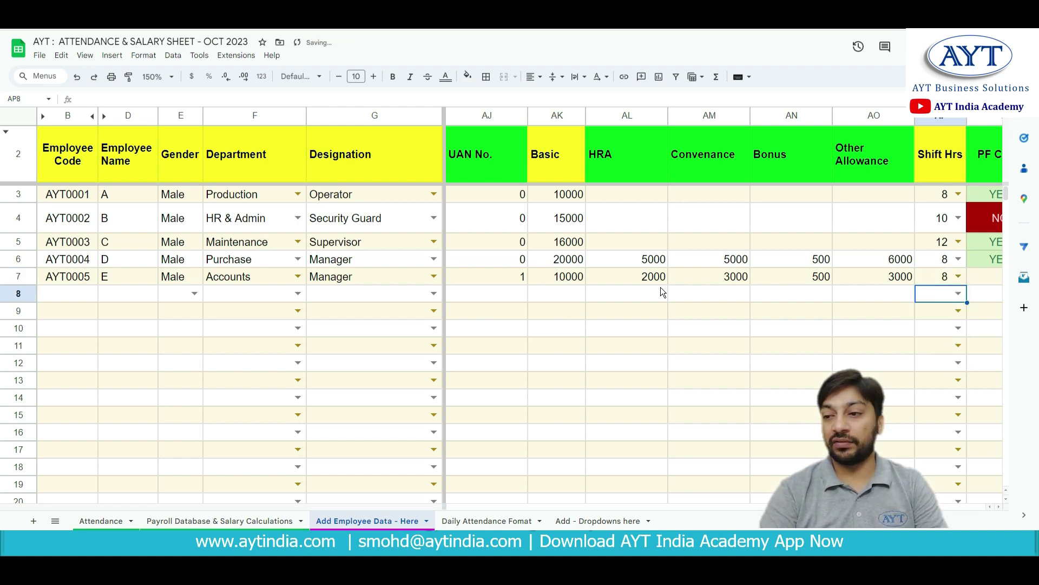
{"action": "key", "text": "Tab"}
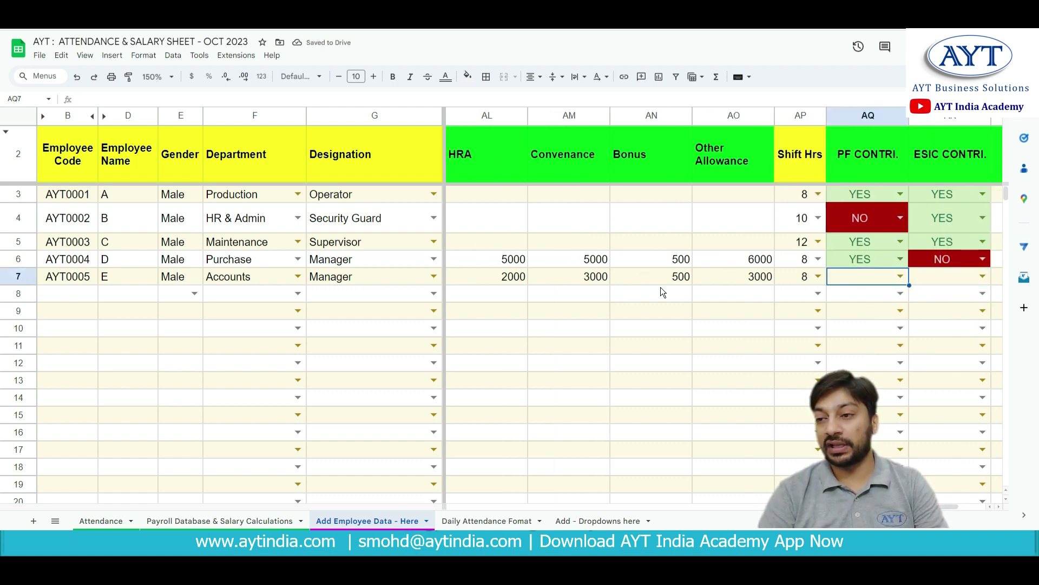
Set the new employee's PF contribution to YES in AQ7 and ESIC contribution to NO in AR7
{"action": "key", "text": "Return"}
{"action": "type", "text": "y"}
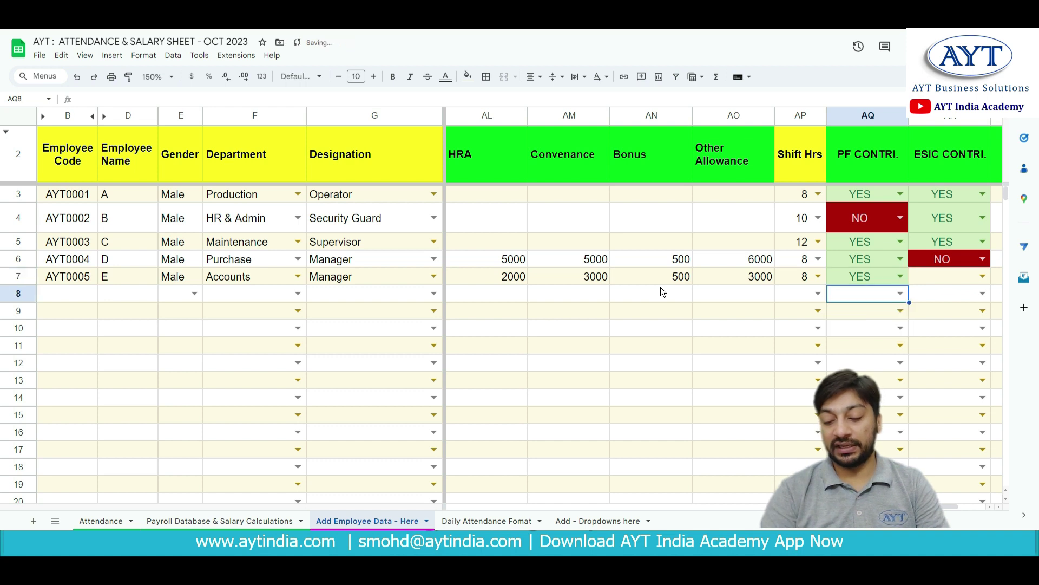
{"action": "key", "text": "Return"}
{"action": "key", "text": "Tab"}
{"action": "key", "text": "Return"}
{"action": "key", "text": "Down"}
{"action": "key", "text": "Down"}
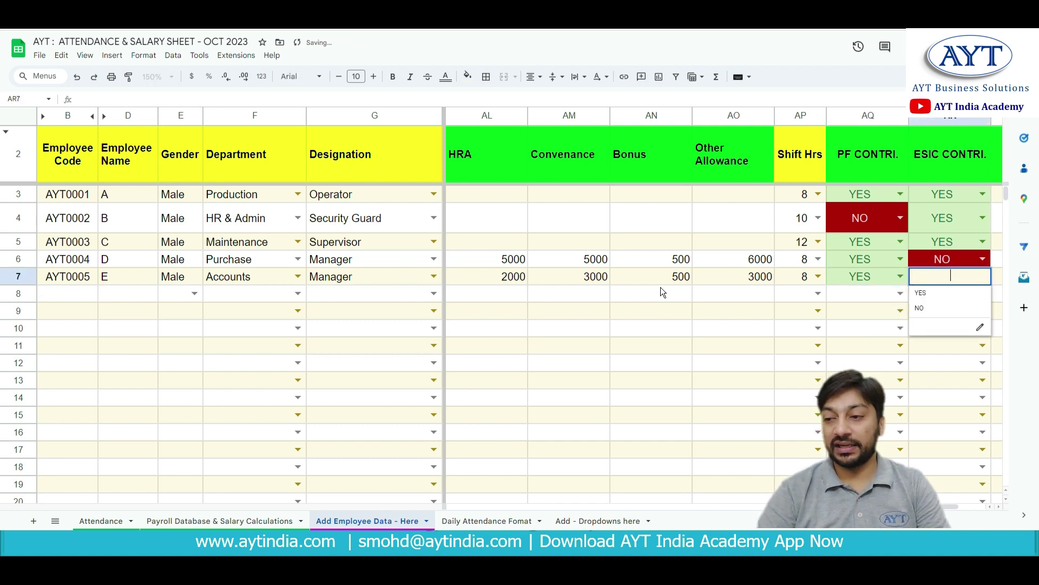
{"action": "key", "text": "Return"}
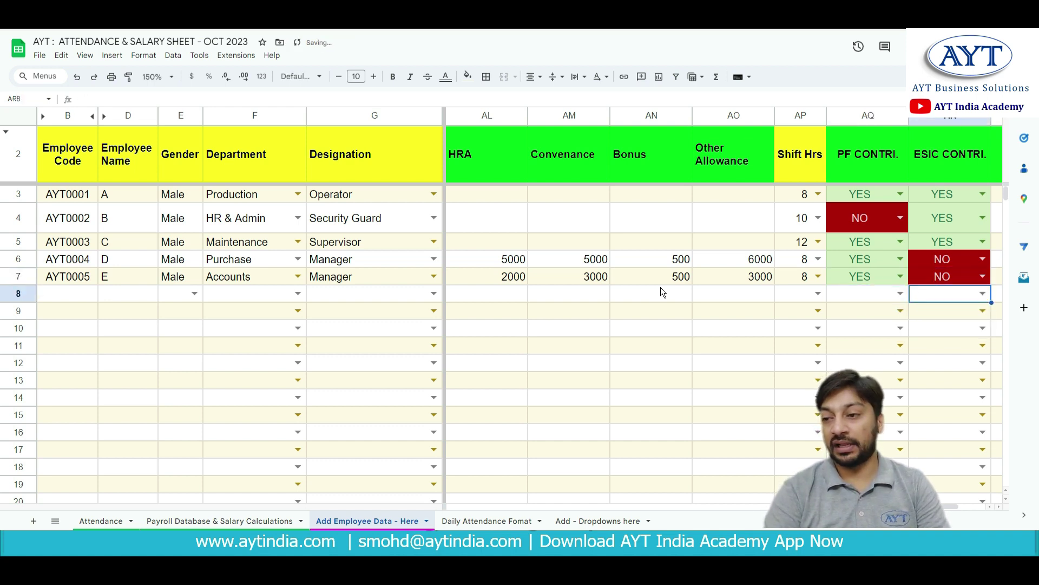
{"action": "key", "text": "Tab"}
{"action": "key", "text": "Left"}
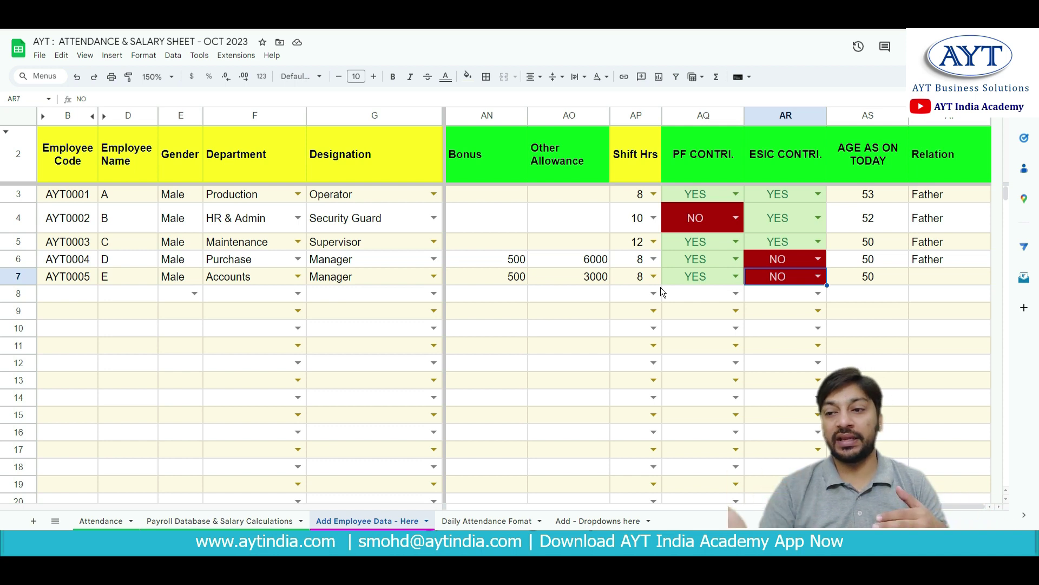
Fill the Relation entry Father from AT6 down into AT7 for the new employee
{"action": "key", "text": "Right"}
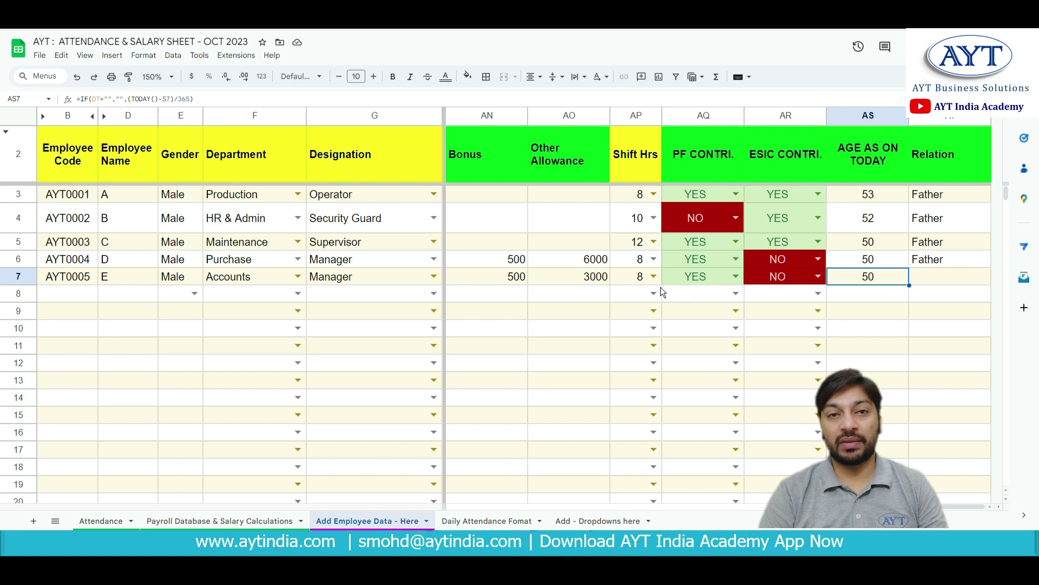
{"action": "key", "text": "Right"}
{"action": "key", "text": "Up"}
{"action": "key", "text": "shift+Down"}
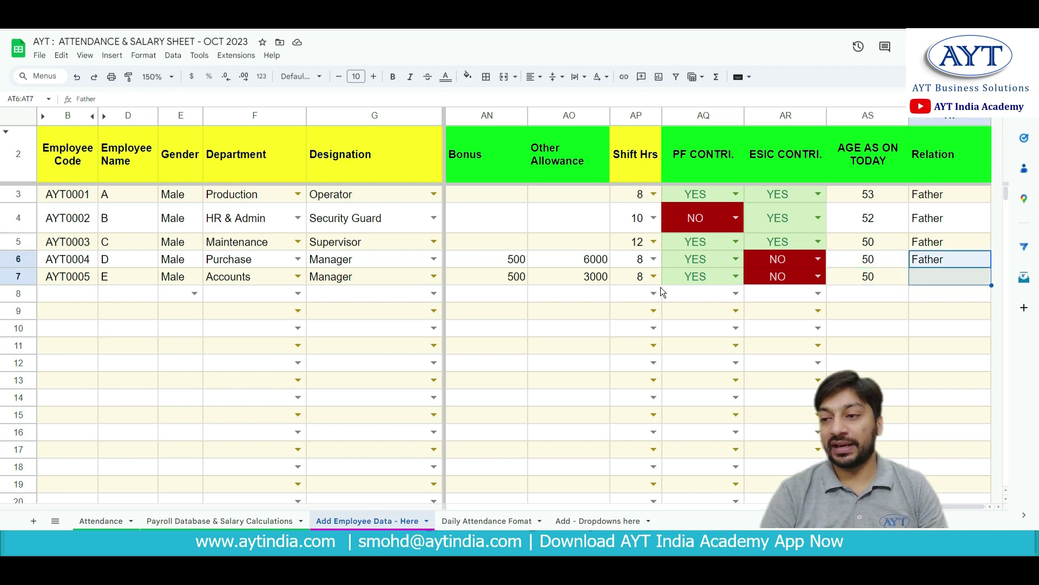
{"action": "key", "text": "ctrl+d"}
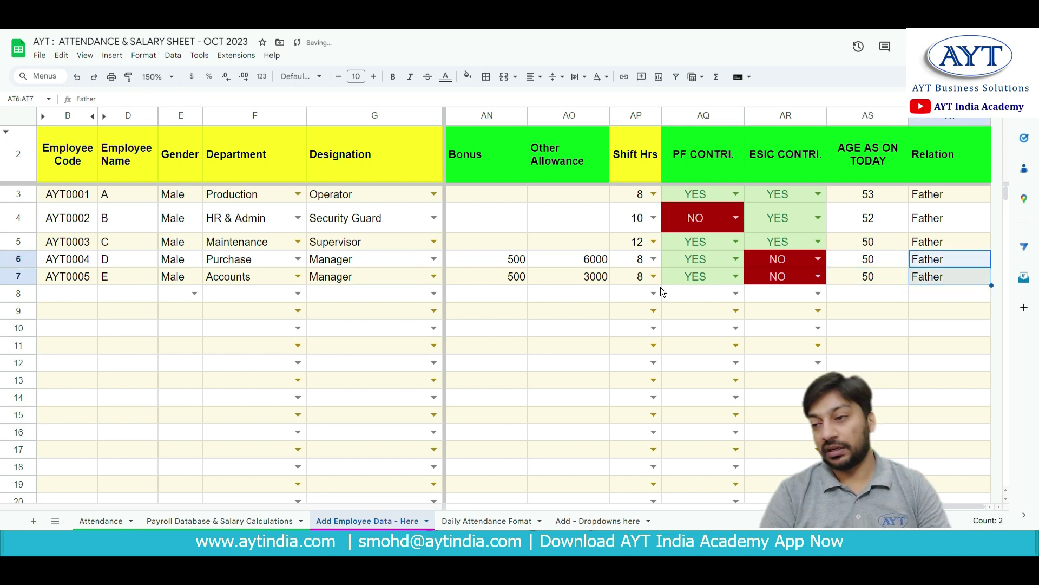
Review the completed entries along row 7 back to the Employee Code column
{"action": "key", "text": "Down"}
{"action": "key", "text": "Left"}
{"action": "key", "text": "Left"}
{"action": "key", "text": "Left"}
{"action": "key", "text": "Left"}
{"action": "key", "text": "Left"}
{"action": "key", "text": "Left"}
{"action": "key", "text": "Left"}
{"action": "key", "text": "Left"}
{"action": "key", "text": "Left"}
{"action": "key", "text": "Left"}
{"action": "key", "text": "Left"}
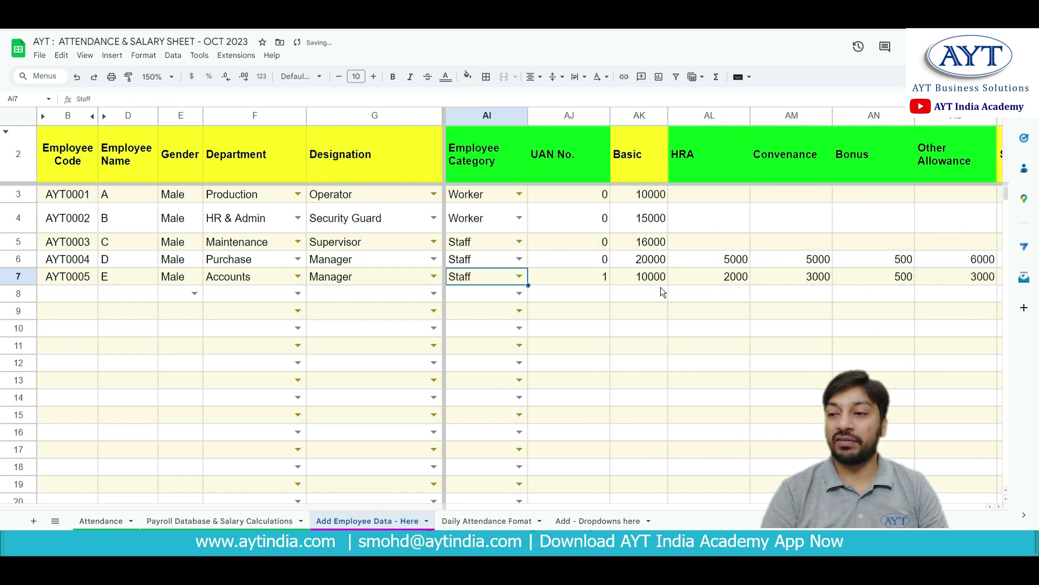
{"action": "key", "text": "Left"}
{"action": "key", "text": "Left"}
{"action": "key", "text": "Left"}
{"action": "key", "text": "Left"}
{"action": "key", "text": "Left"}
{"action": "key", "text": "Left"}
{"action": "key", "text": "Left"}
{"action": "key", "text": "Left"}
{"action": "key", "text": "Left"}
{"action": "key", "text": "Left"}
{"action": "key", "text": "Left"}
{"action": "key", "text": "Left"}
{"action": "key", "text": "Left"}
{"action": "key", "text": "Left"}
{"action": "key", "text": "Left"}
{"action": "key", "text": "Left"}
{"action": "key", "text": "Left"}
{"action": "key", "text": "Left"}
{"action": "key", "text": "Left"}
{"action": "key", "text": "Left"}
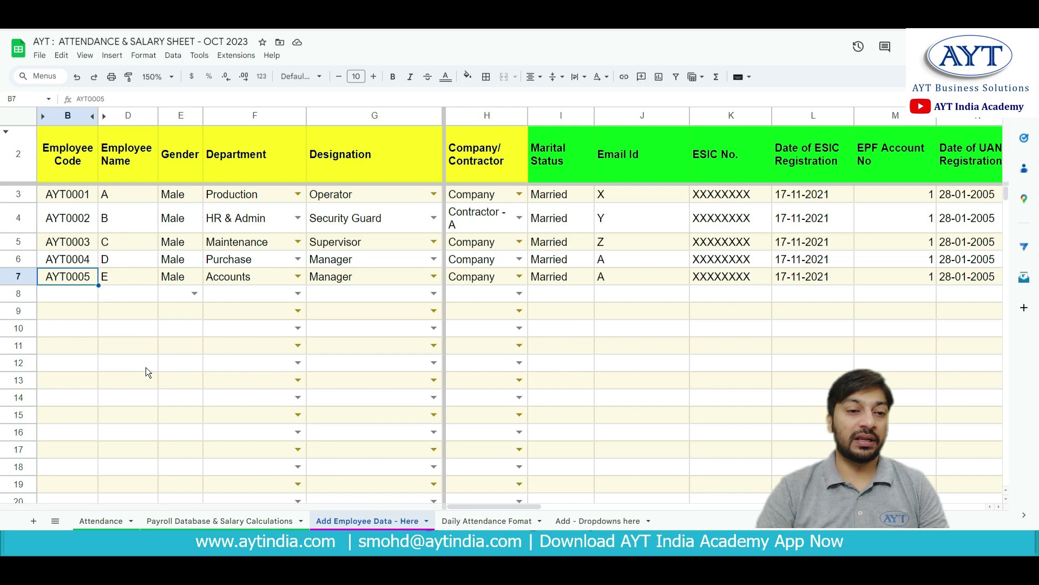
On the Attendance sheet, choose the newly added employee's code and name in B10
{"action": "left_click", "coordinate": [106, 518]}
{"action": "left_click", "coordinate": [281, 327]}
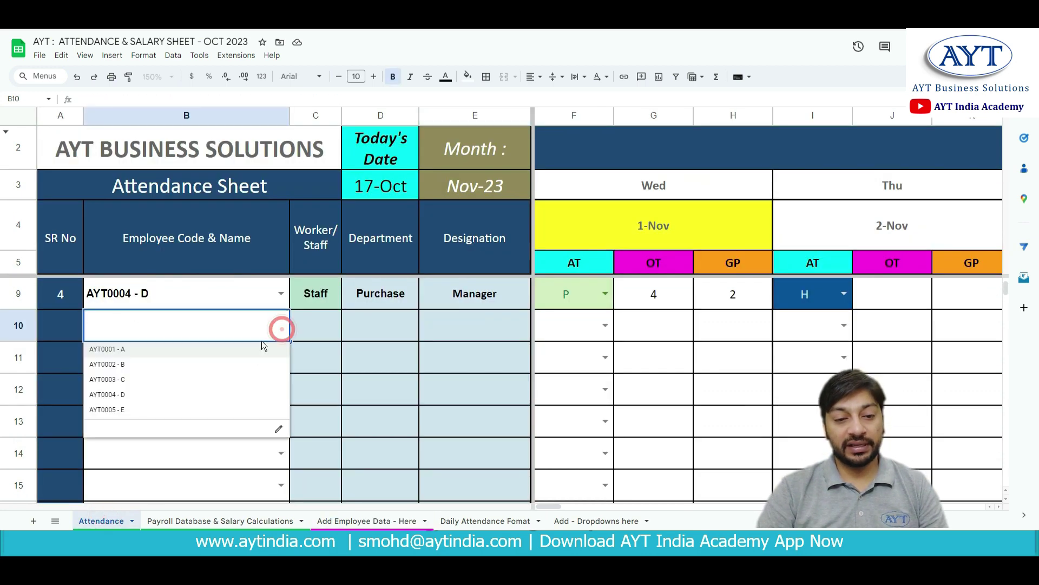
{"action": "left_click", "coordinate": [171, 410]}
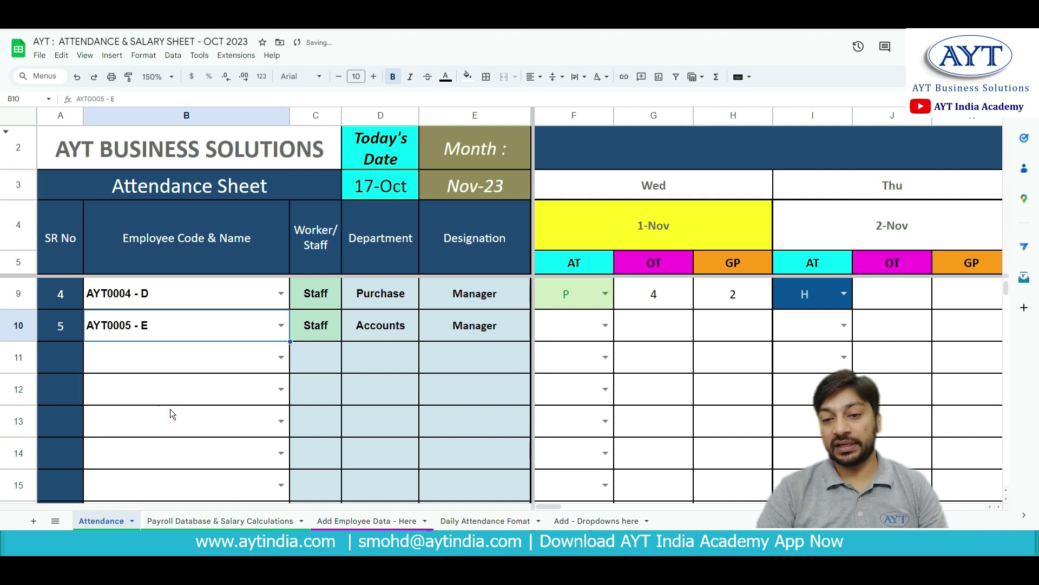
Examine the row 10 formulas behind the SR No, Worker/Staff, Department and Designation cells
{"action": "left_click", "coordinate": [69, 331]}
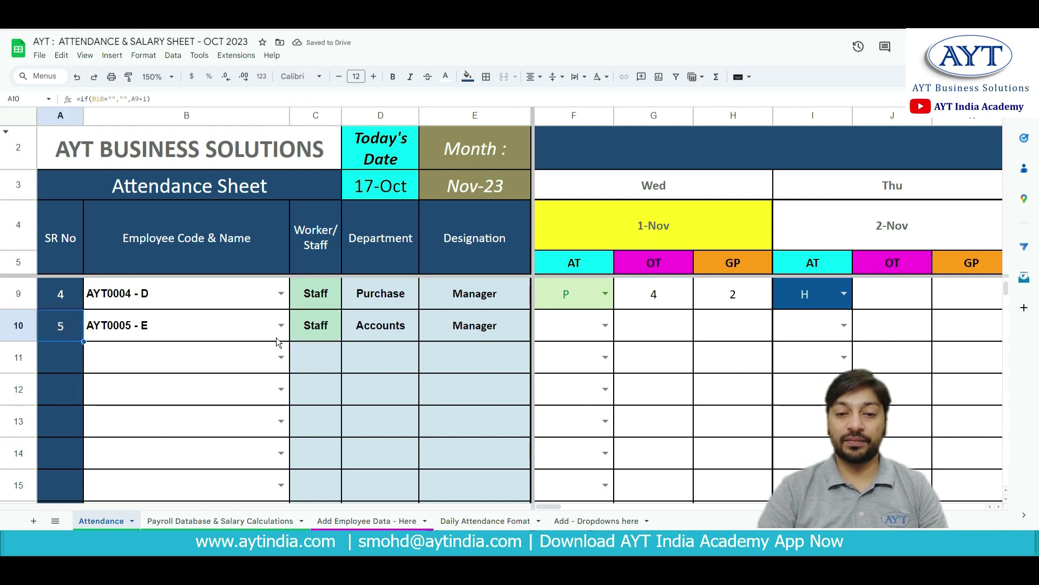
{"action": "left_click", "coordinate": [314, 330]}
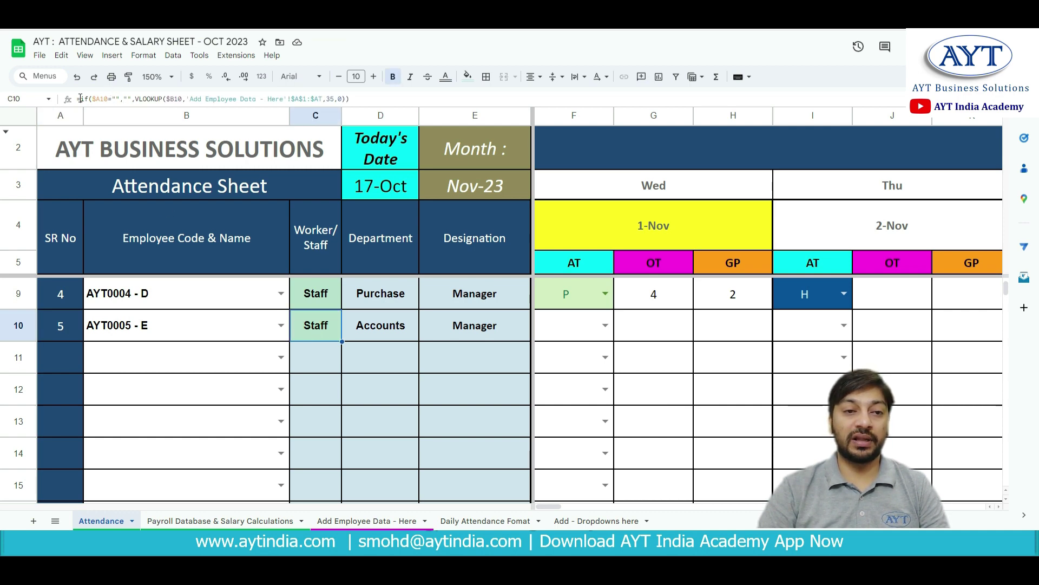
{"action": "left_click_drag", "start_coordinate": [80, 98], "coordinate": [392, 102]}
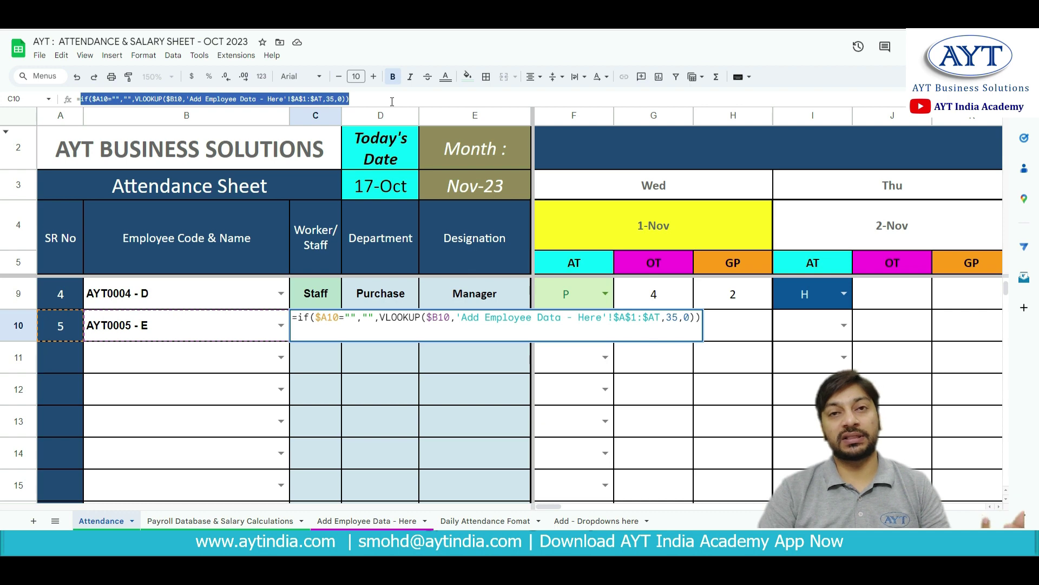
{"action": "key", "text": "Escape"}
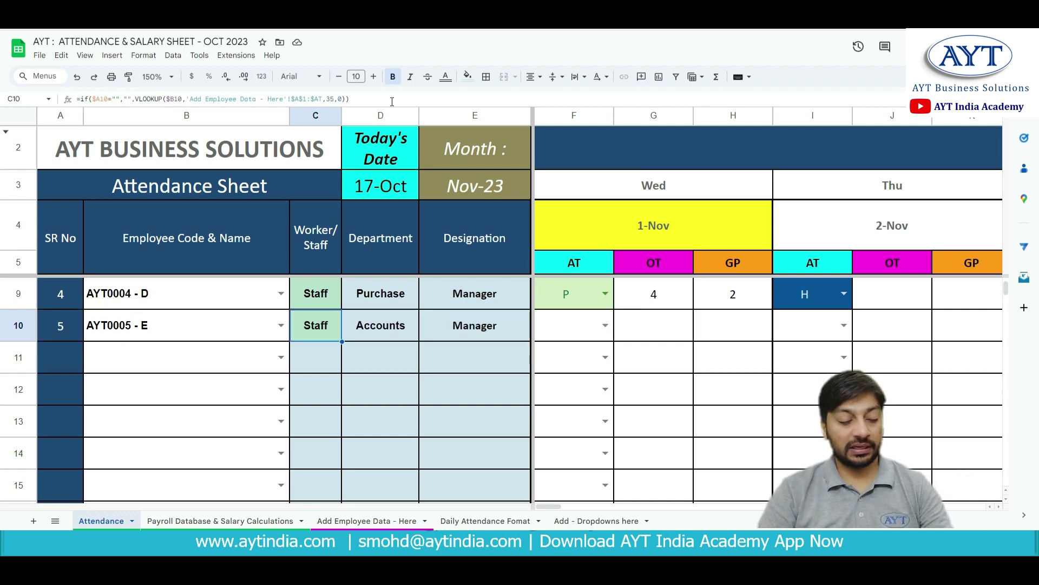
{"action": "left_click", "coordinate": [412, 332]}
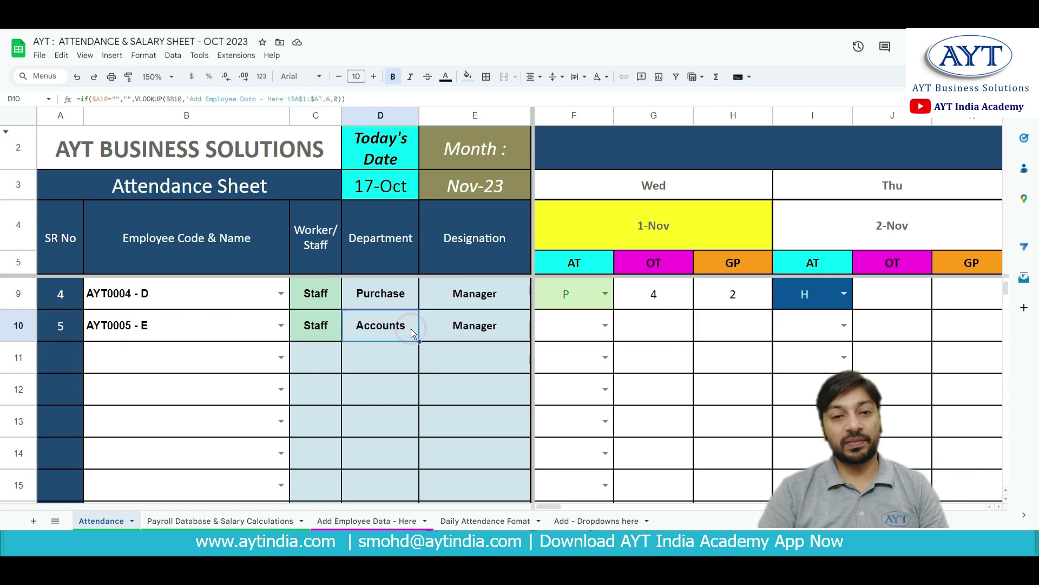
{"action": "left_click", "coordinate": [505, 332]}
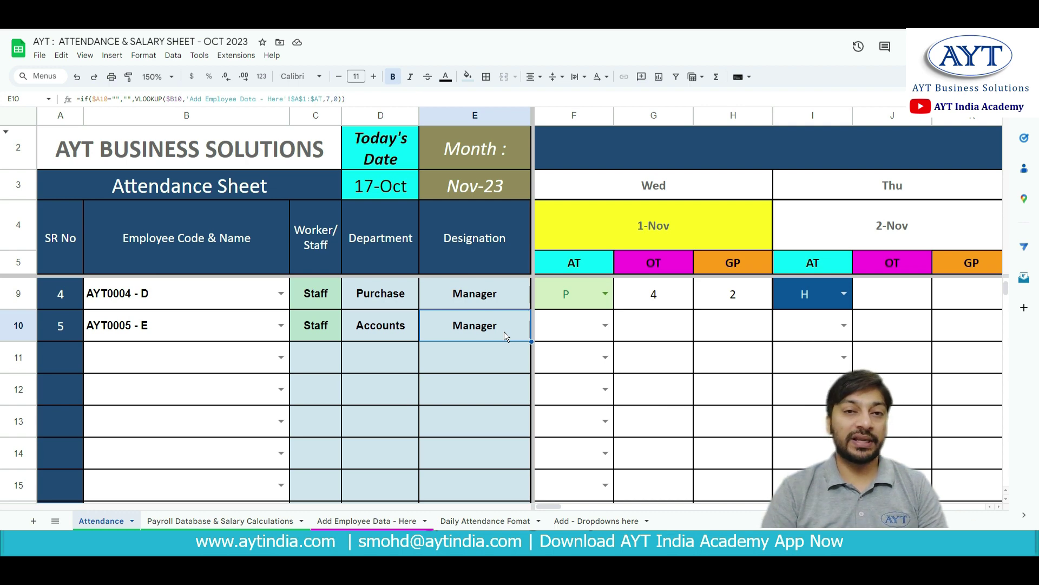
Examine the AT, OT and GP column headings under 1-Nov
{"action": "key", "text": "Tab"}
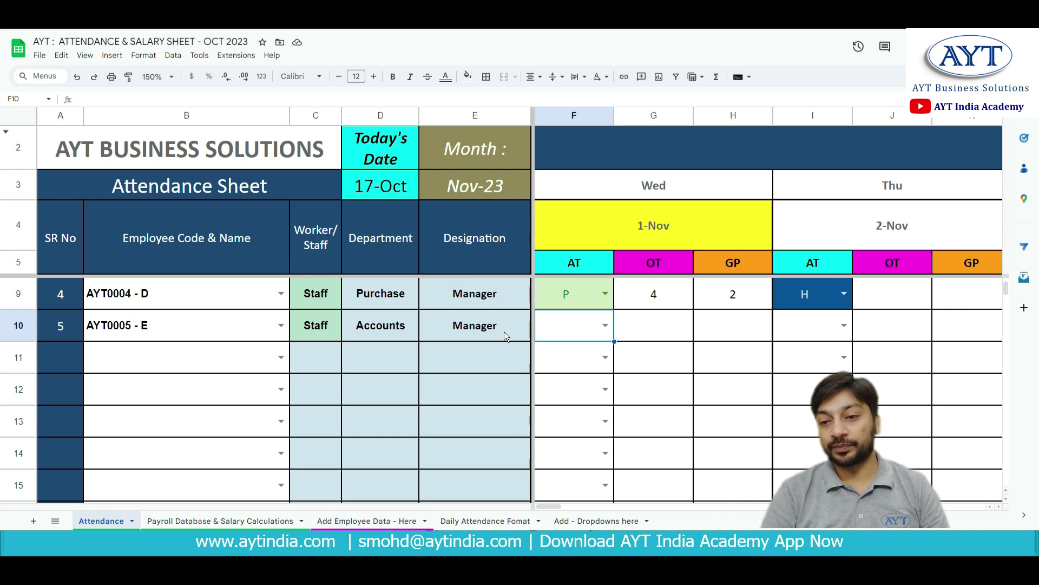
{"action": "left_click", "coordinate": [600, 265]}
{"action": "left_click", "coordinate": [661, 268]}
{"action": "left_click", "coordinate": [706, 264]}
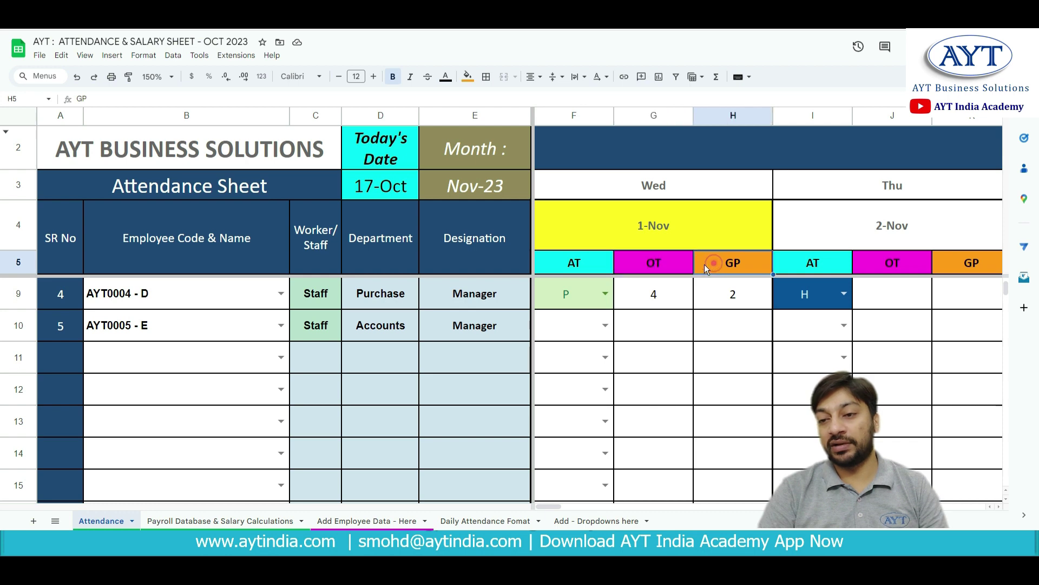
Try the attendance statuses P, A, 1/2 P and S for 1-Nov in F10, and set the cell to H
{"action": "left_click", "coordinate": [605, 327]}
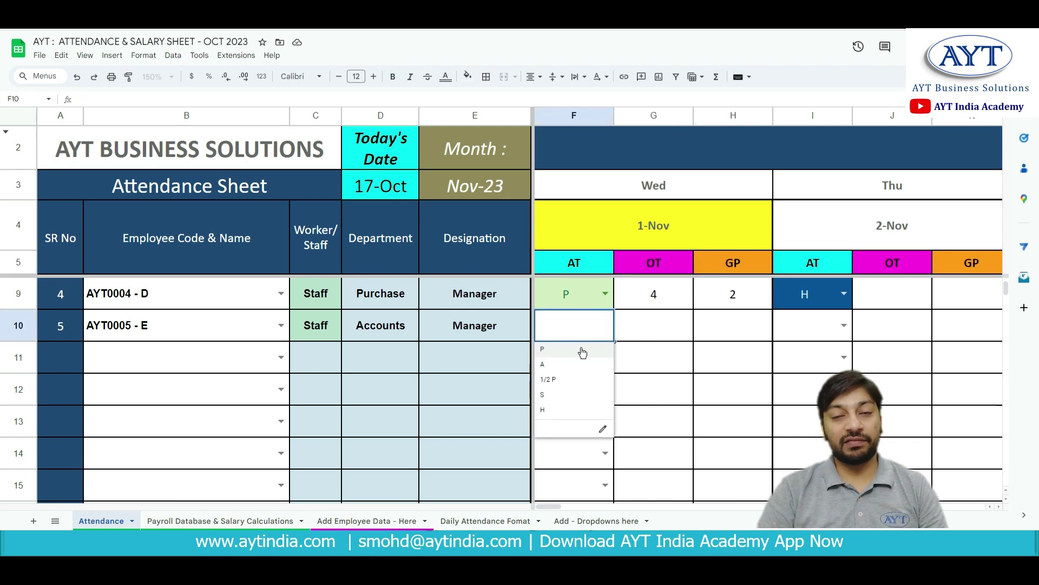
{"action": "left_click", "coordinate": [580, 348]}
{"action": "left_click", "coordinate": [605, 326]}
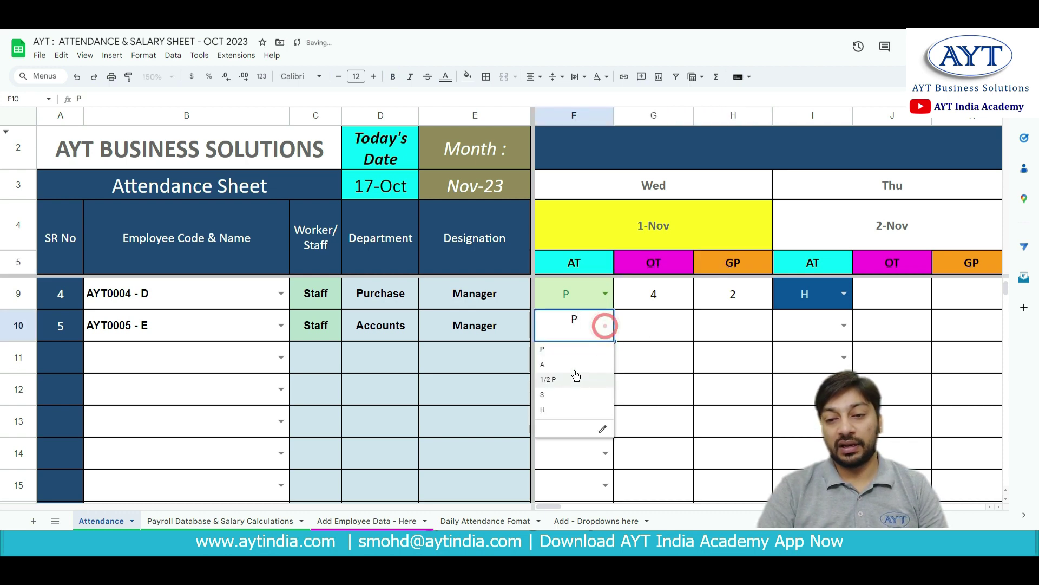
{"action": "left_click", "coordinate": [574, 366]}
{"action": "left_click", "coordinate": [607, 327]}
{"action": "left_click", "coordinate": [575, 380]}
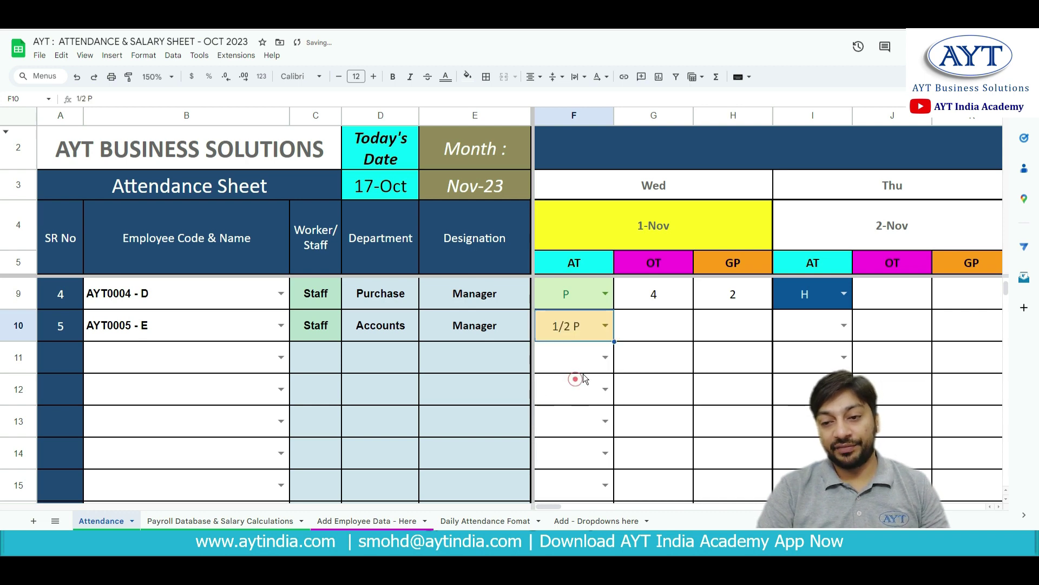
{"action": "left_click", "coordinate": [605, 327]}
{"action": "left_click", "coordinate": [570, 398]}
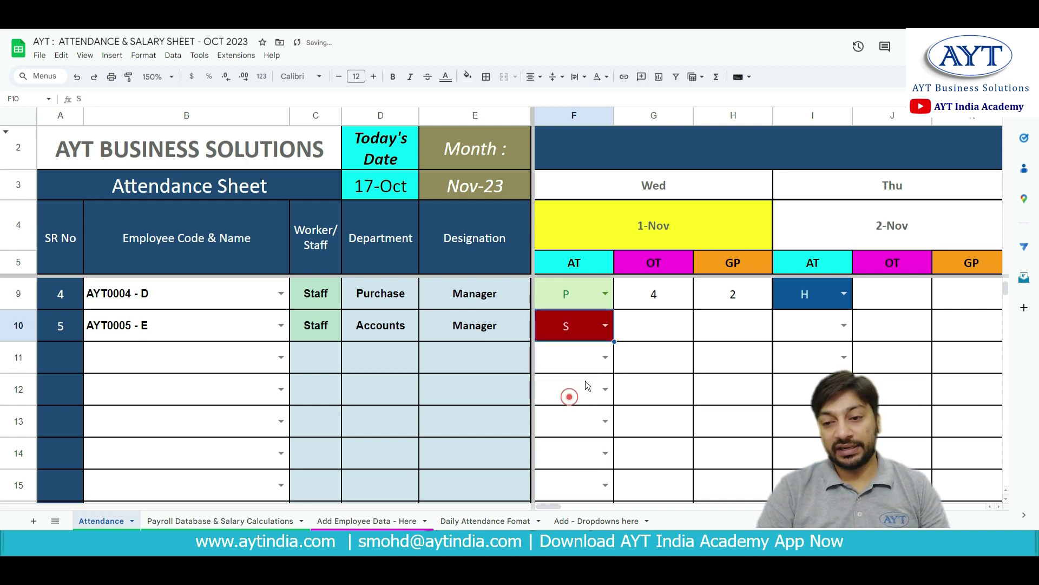
{"action": "left_click", "coordinate": [607, 326]}
{"action": "left_click", "coordinate": [566, 407]}
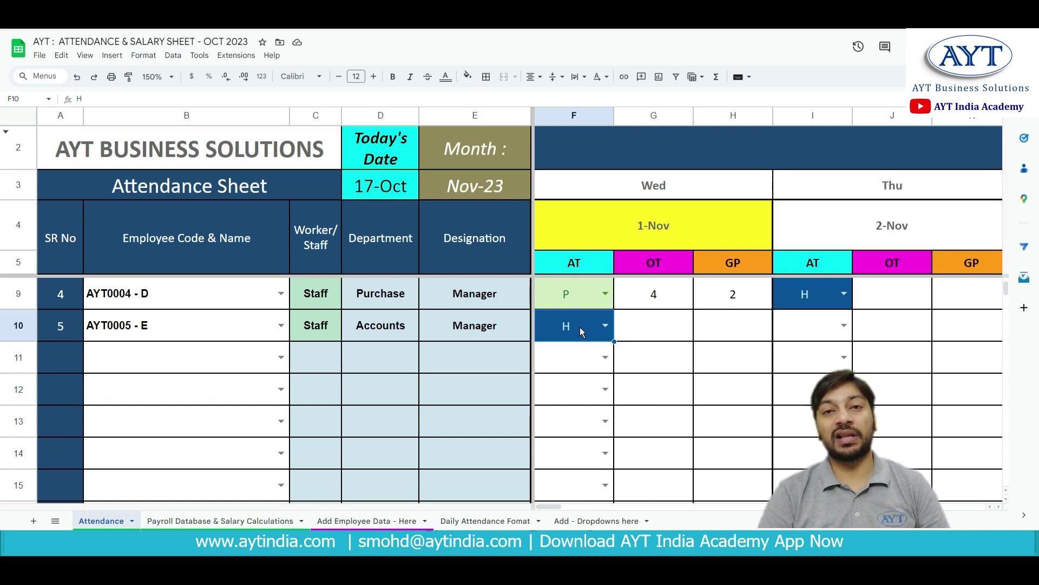
Go along row 10 through the November dates and examine the employee's Attendance Summary from the AB column back to WD
{"action": "key", "text": "Right"}
{"action": "key", "text": "Right"}
{"action": "key", "text": "Right"}
{"action": "key", "text": "Right"}
{"action": "key", "text": "Right"}
{"action": "key", "text": "Right"}
{"action": "key", "text": "Right"}
{"action": "key", "text": "Right"}
{"action": "key", "text": "Right"}
{"action": "key", "text": "Right"}
{"action": "key", "text": "Right"}
{"action": "key", "text": "Right"}
{"action": "key", "text": "Right"}
{"action": "key", "text": "Right"}
{"action": "key", "text": "Right"}
{"action": "key", "text": "Right"}
{"action": "key", "text": "Right"}
{"action": "key", "text": "Right"}
{"action": "key", "text": "Right"}
{"action": "key", "text": "Right"}
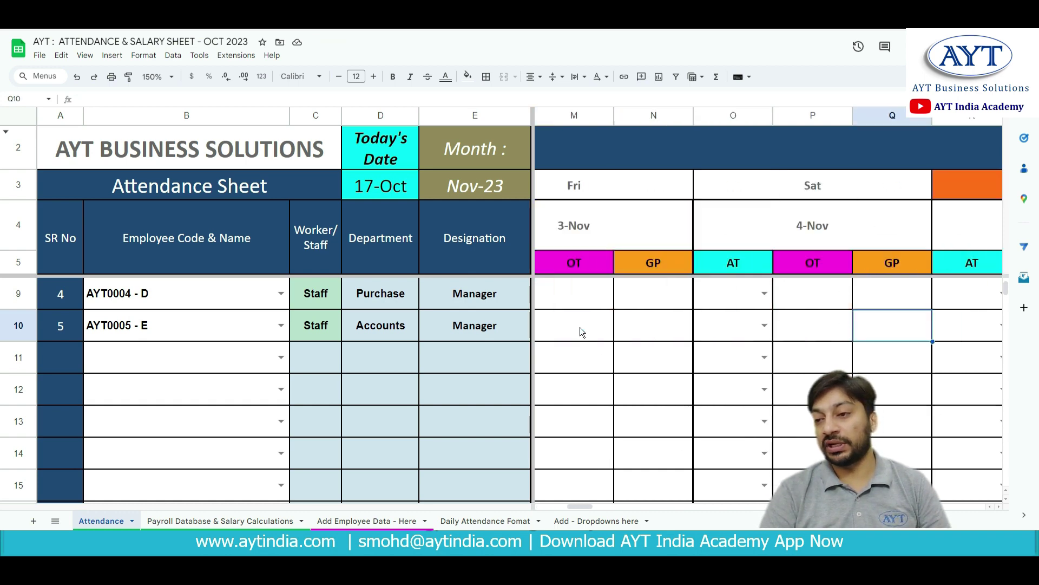
{"action": "key", "text": "Right"}
{"action": "key", "text": "Right"}
{"action": "key", "text": "Right"}
{"action": "key", "text": "Right"}
{"action": "key", "text": "Right"}
{"action": "key", "text": "Right"}
{"action": "key", "text": "Right"}
{"action": "key", "text": "Right"}
{"action": "key", "text": "Right"}
{"action": "key", "text": "Right"}
{"action": "key", "text": "Right"}
{"action": "key", "text": "Right"}
{"action": "key", "text": "Right"}
{"action": "key", "text": "Right"}
{"action": "key", "text": "Right"}
{"action": "key", "text": "Right"}
{"action": "key", "text": "Right"}
{"action": "key", "text": "Right"}
{"action": "key", "text": "Right"}
{"action": "key", "text": "Right"}
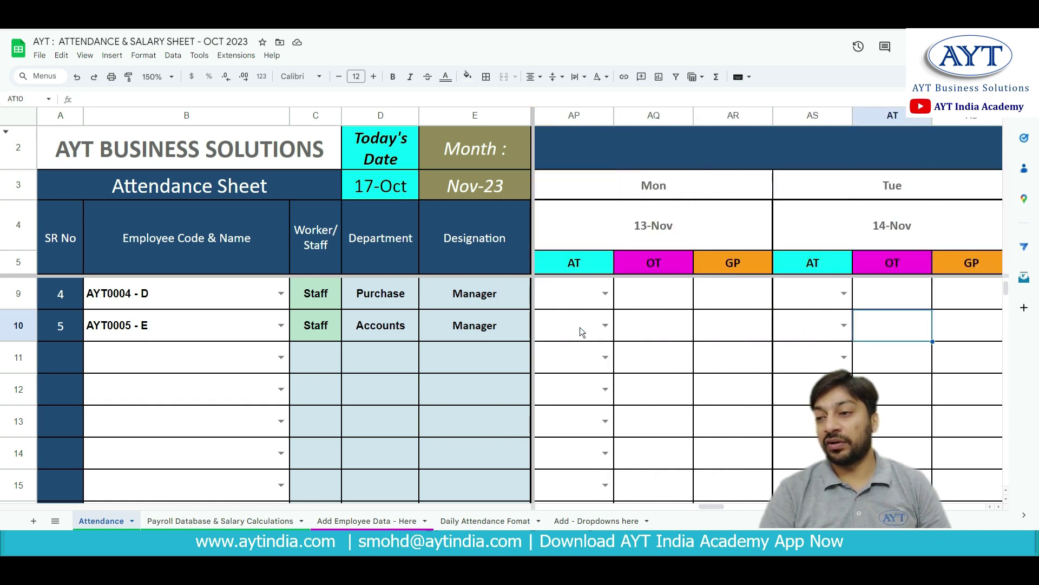
{"action": "key", "text": "Right"}
{"action": "key", "text": "Right"}
{"action": "key", "text": "Right"}
{"action": "key", "text": "Right"}
{"action": "key", "text": "Right"}
{"action": "key", "text": "Right"}
{"action": "key", "text": "Right"}
{"action": "key", "text": "Right"}
{"action": "key", "text": "Right"}
{"action": "key", "text": "Right"}
{"action": "key", "text": "Right"}
{"action": "key", "text": "Right"}
{"action": "key", "text": "Right"}
{"action": "key", "text": "Right"}
{"action": "key", "text": "Right"}
{"action": "key", "text": "Right"}
{"action": "key", "text": "Right"}
{"action": "key", "text": "Right"}
{"action": "key", "text": "Right"}
{"action": "key", "text": "Right"}
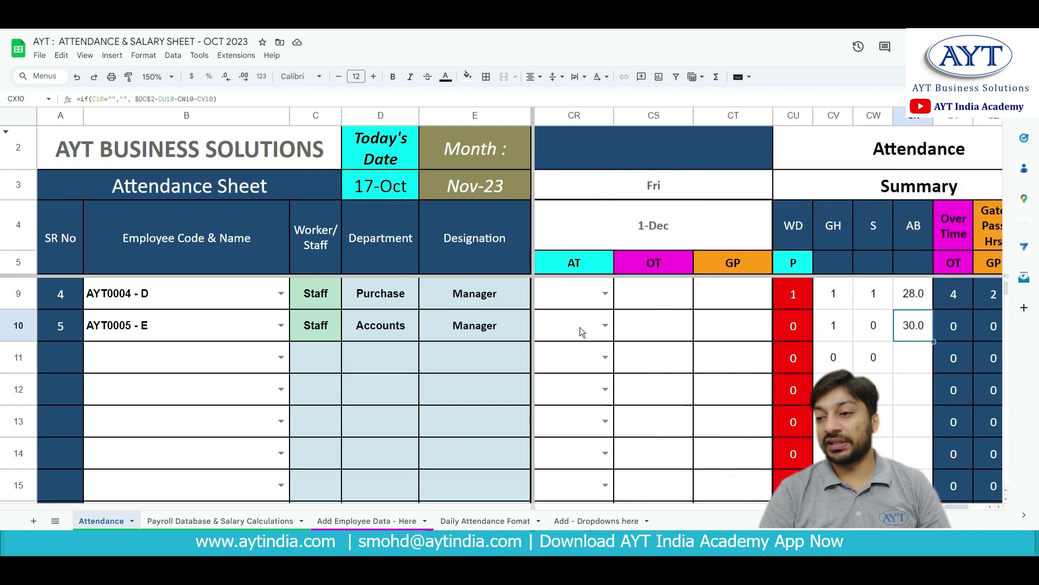
{"action": "key", "text": "Left"}
{"action": "key", "text": "Left"}
{"action": "key", "text": "Left"}
{"action": "key", "text": "Left"}
{"action": "key", "text": "Left"}
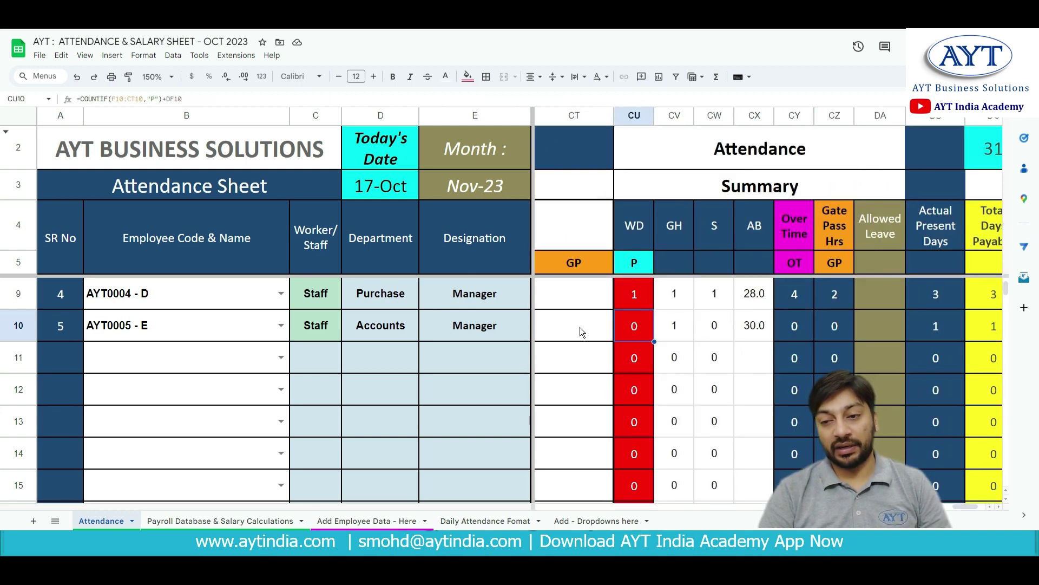
Mark employee AYT0005 - E as P in the AT column for 30-Nov
{"action": "key", "text": "Left"}
{"action": "key", "text": "Left"}
{"action": "key", "text": "Left"}
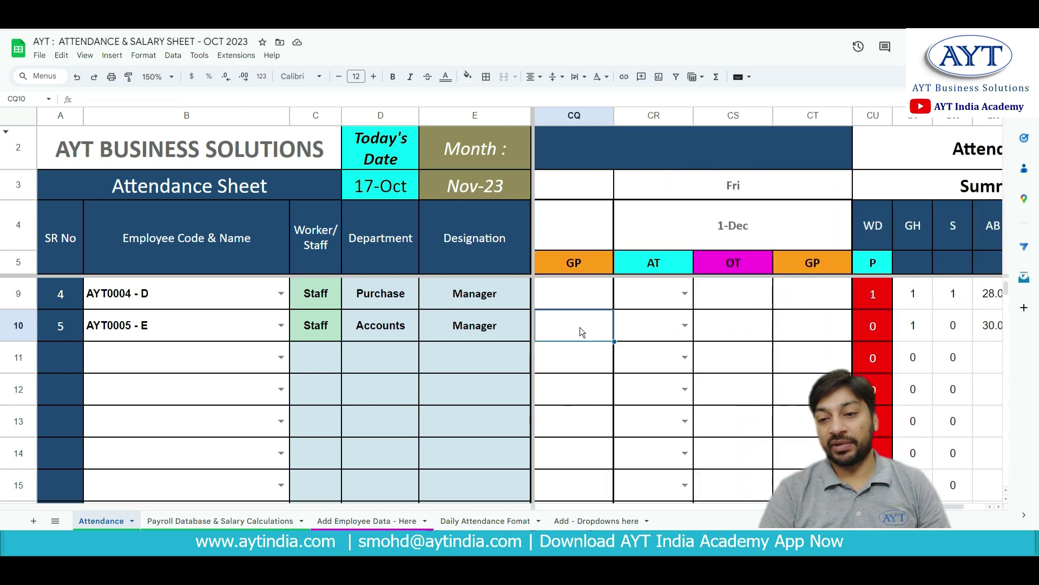
{"action": "key", "text": "Left"}
{"action": "key", "text": "Left"}
{"action": "key", "text": "Left"}
{"action": "key", "text": "Return"}
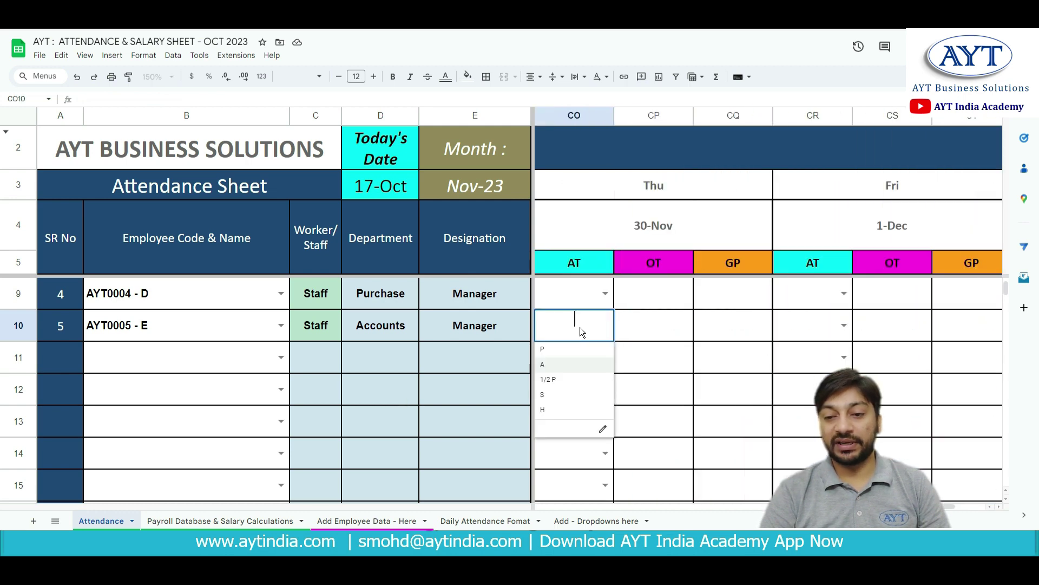
{"action": "key", "text": "Return"}
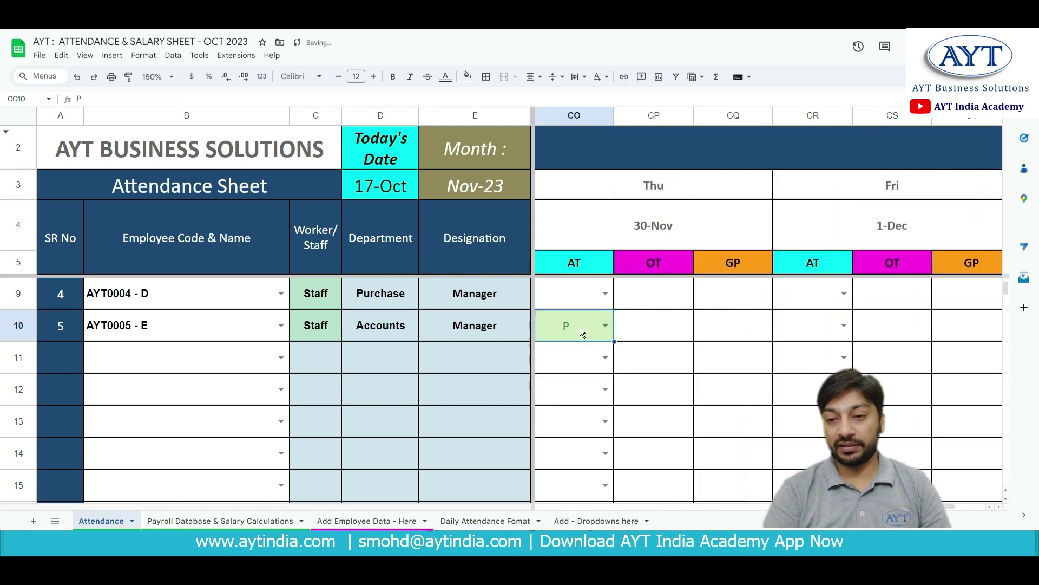
Examine the WD, GH, S and AB cells in row 10 of the Attendance Summary
{"action": "key", "text": "Right"}
{"action": "key", "text": "Right"}
{"action": "key", "text": "Right"}
{"action": "key", "text": "Right"}
{"action": "key", "text": "Right"}
{"action": "key", "text": "Right"}
{"action": "key", "text": "Right"}
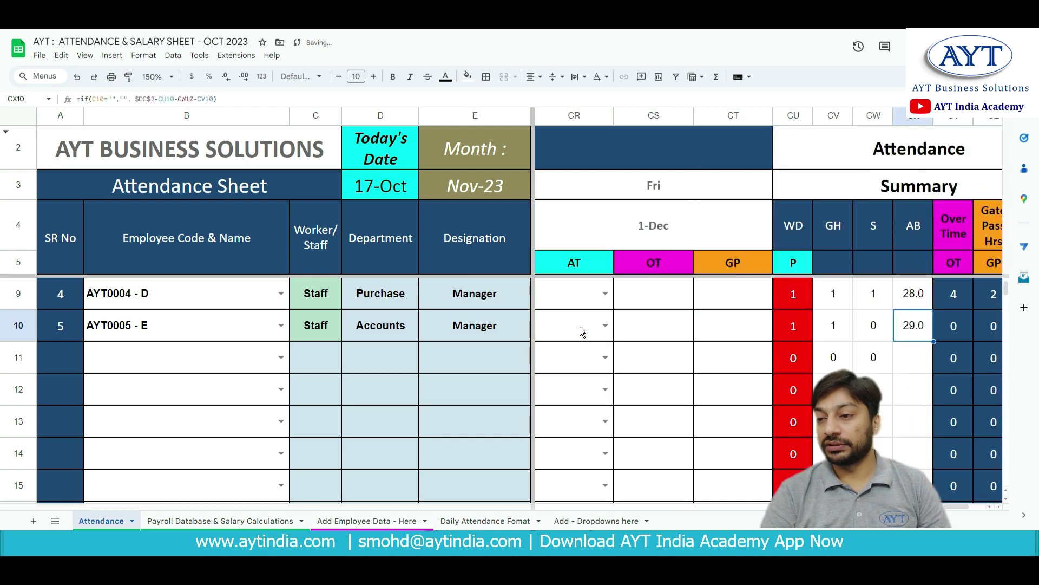
{"action": "key", "text": "Left"}
{"action": "key", "text": "Right"}
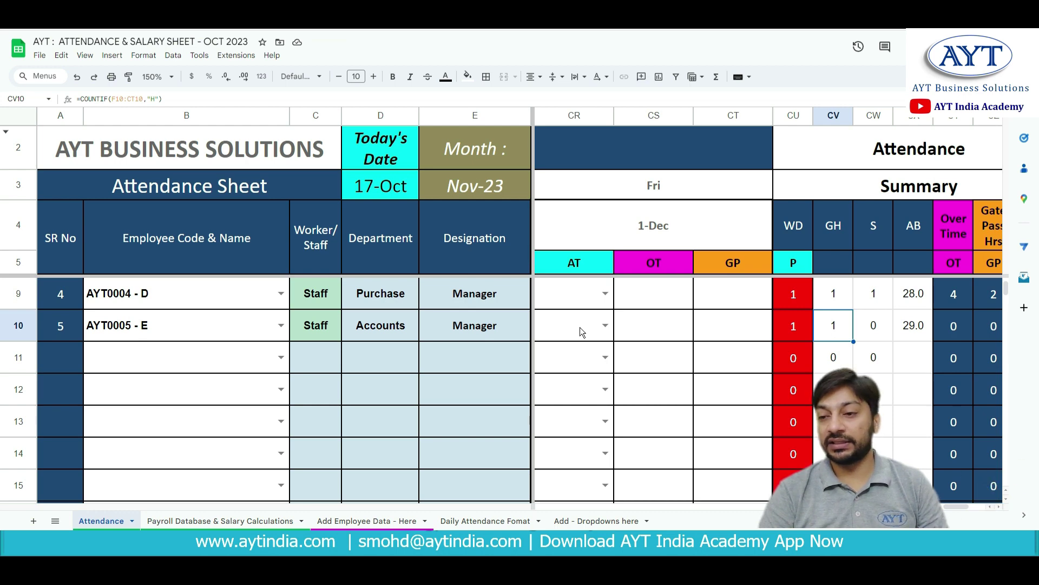
{"action": "key", "text": "Right"}
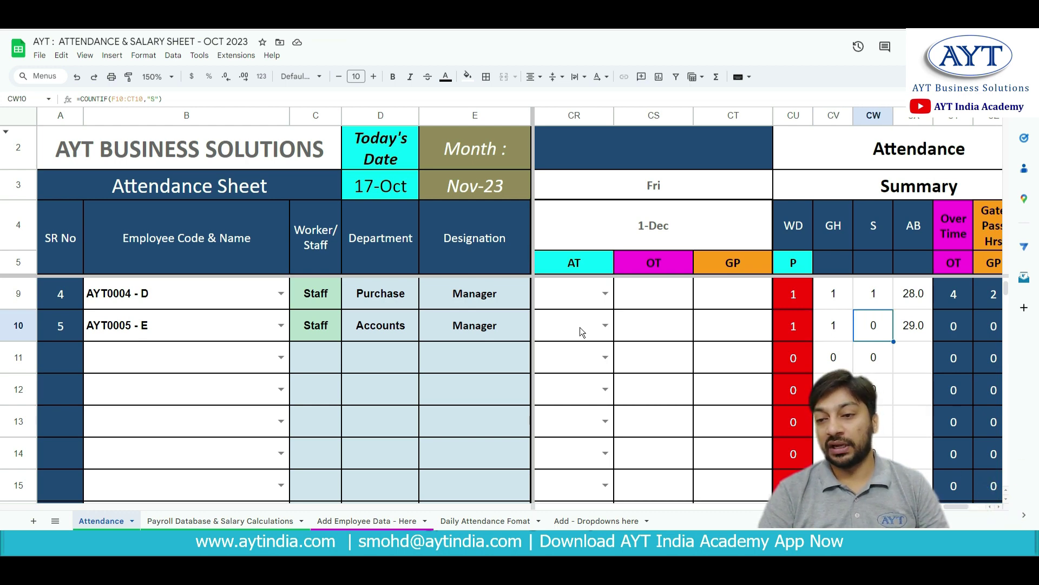
Mark employee AYT0005 - E as S in the AT column for 1-Dec
{"action": "key", "text": "Left"}
{"action": "key", "text": "Left"}
{"action": "key", "text": "Left"}
{"action": "key", "text": "Left"}
{"action": "key", "text": "Left"}
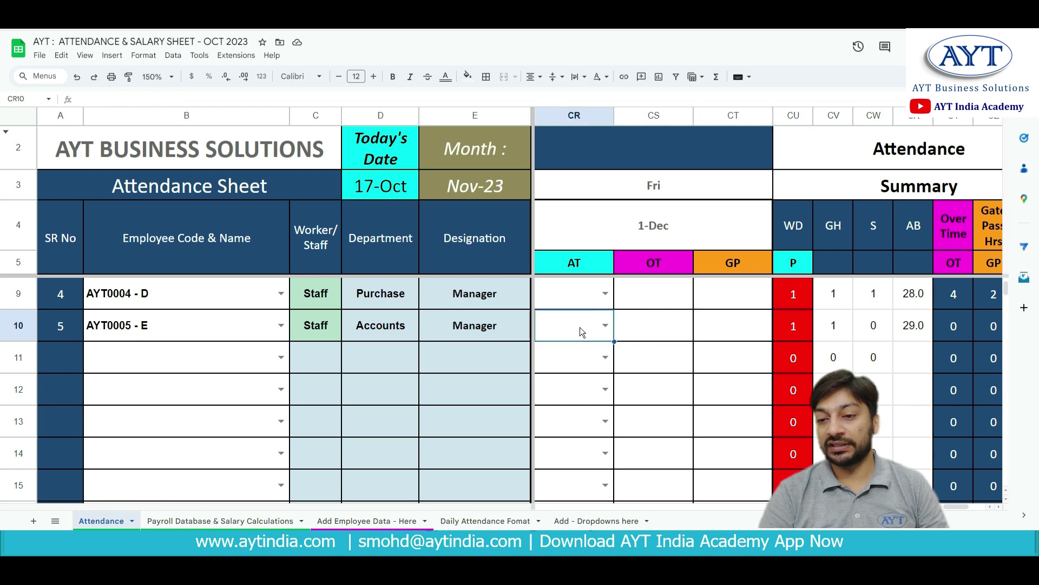
{"action": "key", "text": "Return"}
{"action": "key", "text": "Down"}
{"action": "key", "text": "Down"}
{"action": "key", "text": "Down"}
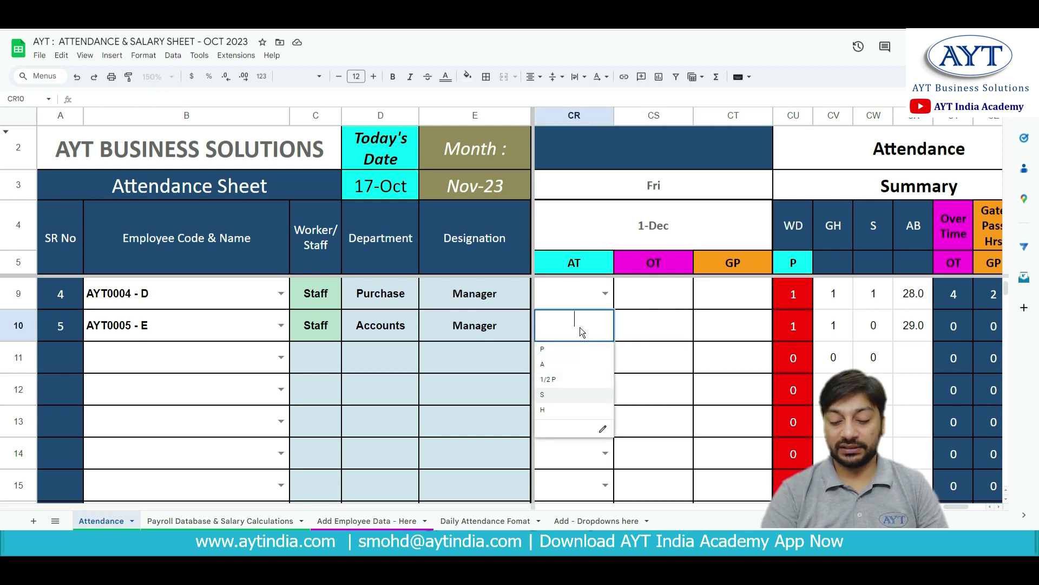
{"action": "key", "text": "Return"}
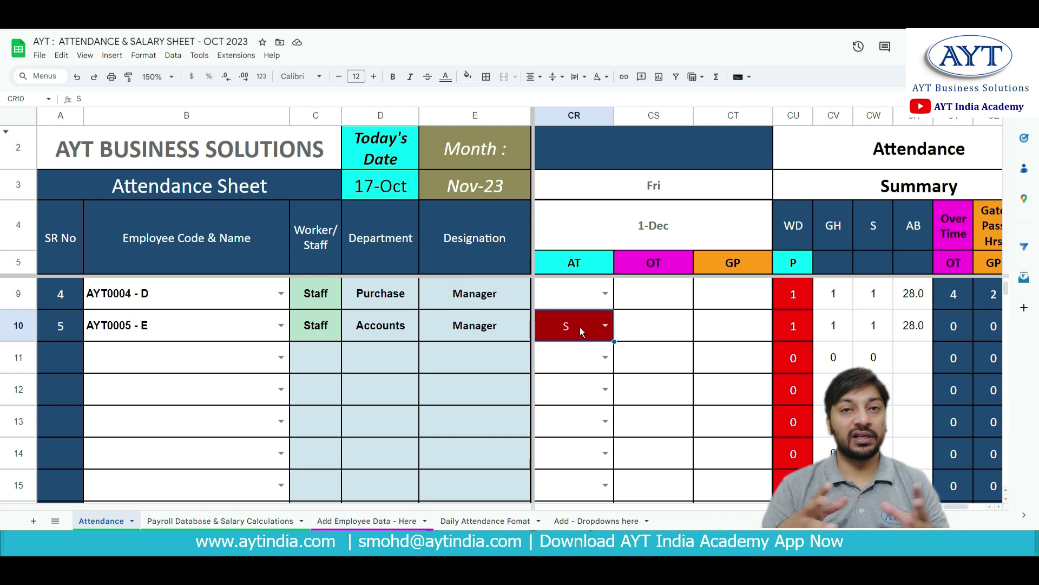
Check row 10 of the Attendance Summary up to AB, and enter 10 overtime hours for AYT0005 - E on 1-Dec
{"action": "key", "text": "Right"}
{"action": "key", "text": "Right"}
{"action": "key", "text": "Right"}
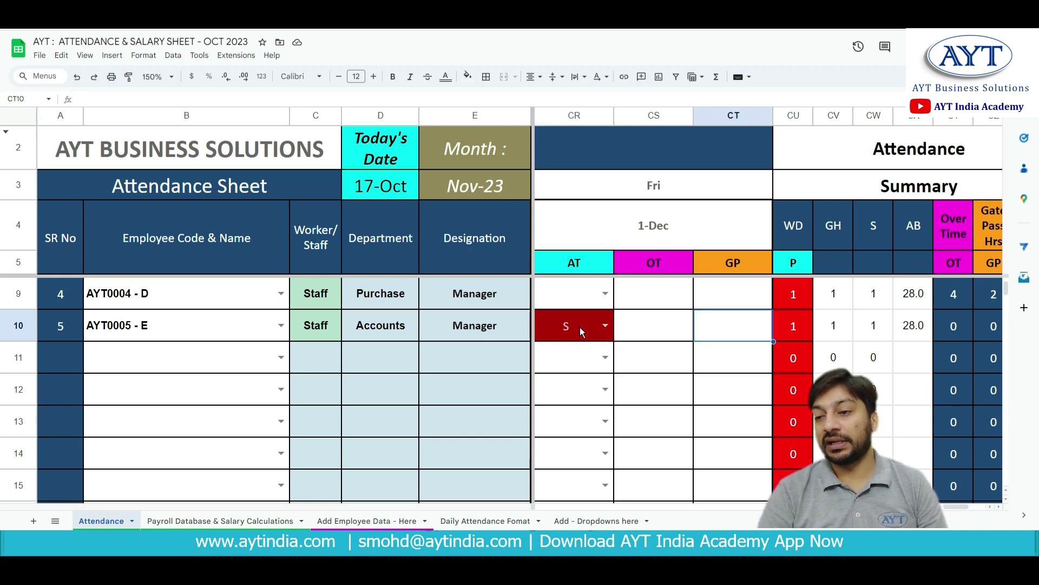
{"action": "key", "text": "Right"}
{"action": "key", "text": "Right"}
{"action": "key", "text": "Right"}
{"action": "key", "text": "Right"}
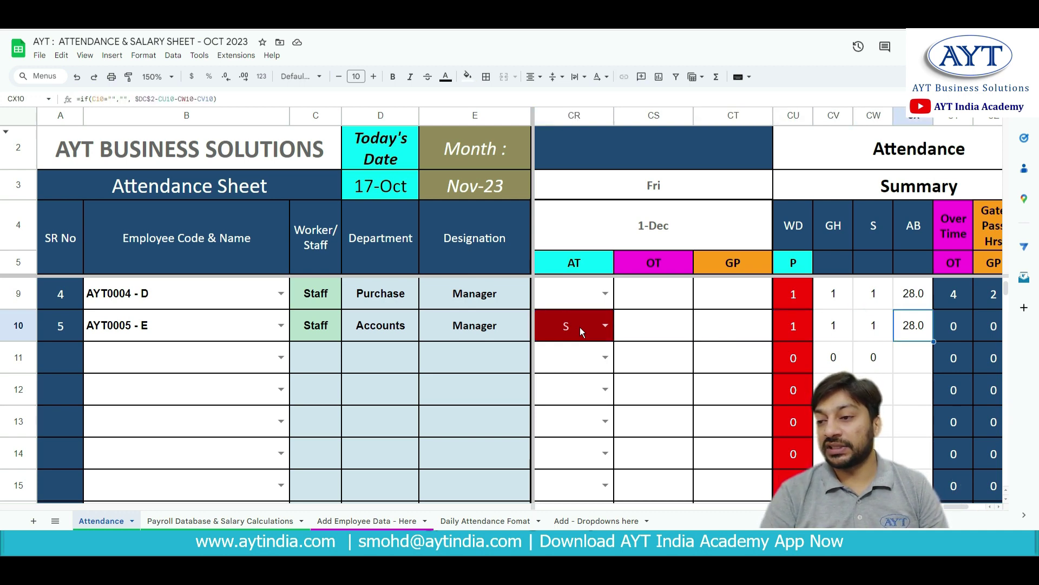
{"action": "key", "text": "Left"}
{"action": "key", "text": "Left"}
{"action": "key", "text": "Left"}
{"action": "key", "text": "Left"}
{"action": "key", "text": "Left"}
{"action": "key", "text": "Left"}
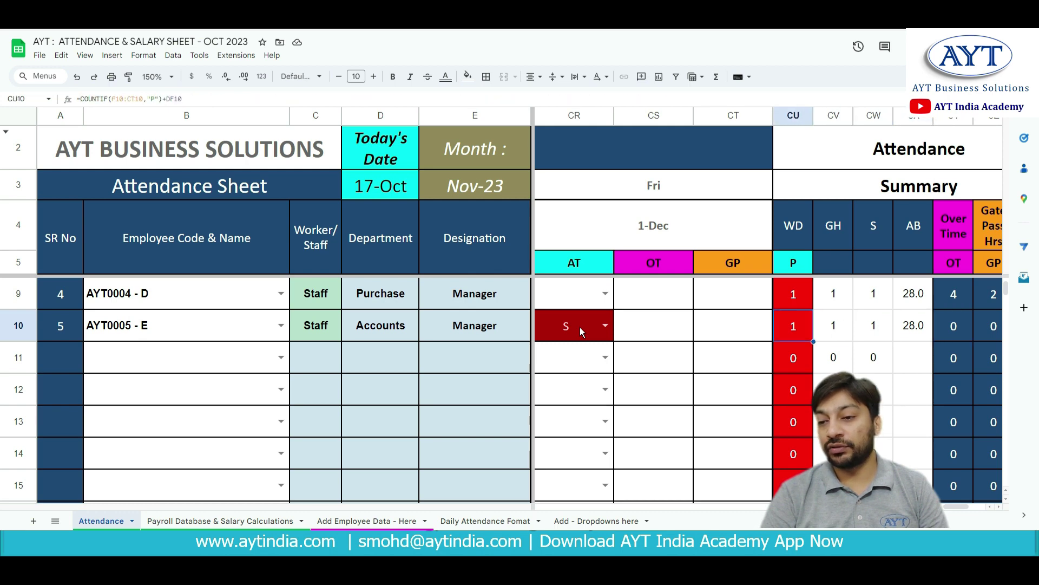
{"action": "type", "text": "10"}
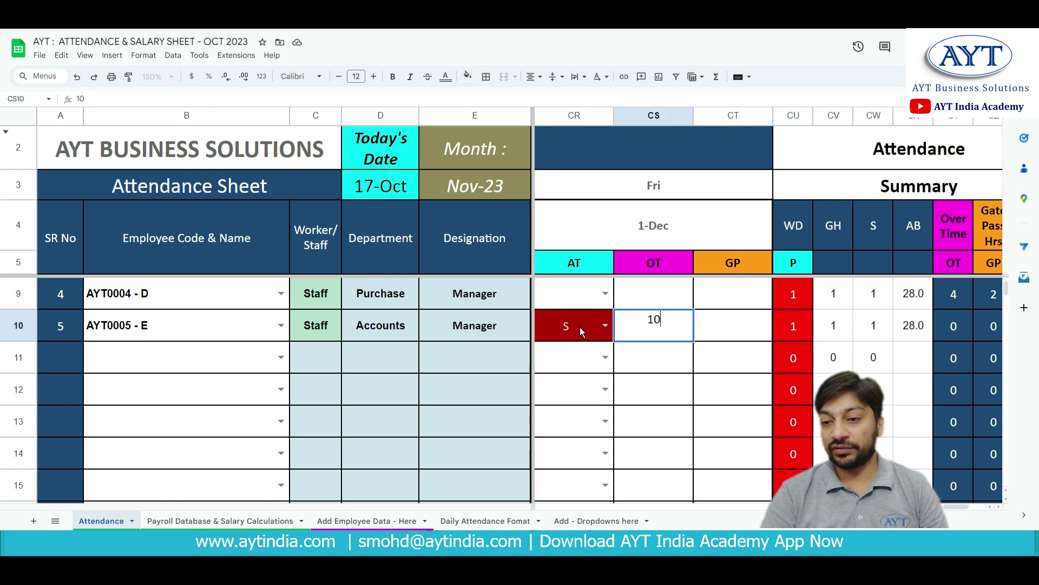
{"action": "key", "text": "Right"}
Enter 2 gate pass hours for AYT0005 - E in the GP column for 1-Dec
{"action": "key", "text": "Right"}
{"action": "key", "text": "Right"}
{"action": "key", "text": "Right"}
{"action": "key", "text": "Right"}
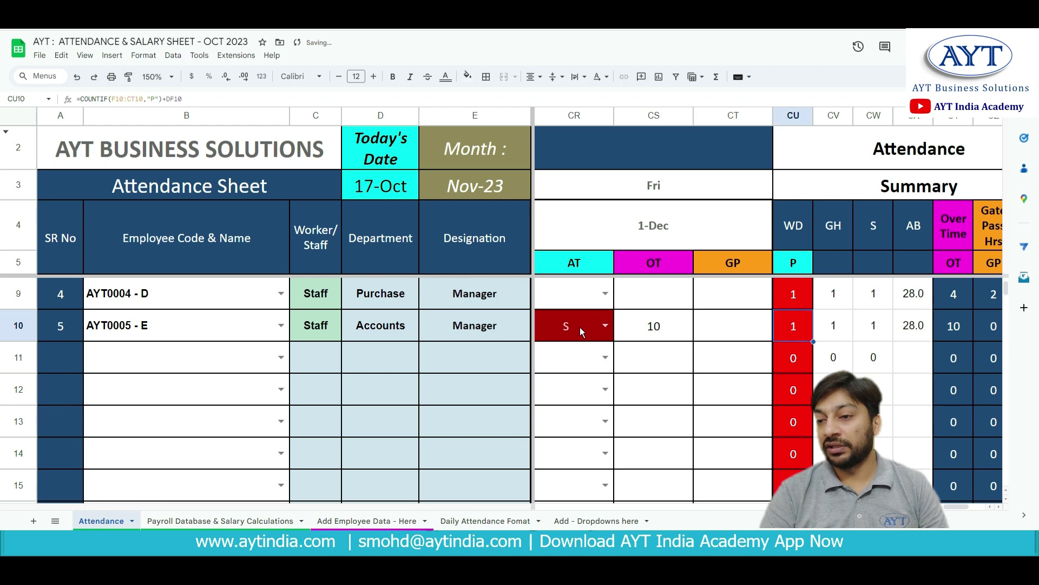
{"action": "key", "text": "Left"}
{"action": "key", "text": "Left"}
{"action": "key", "text": "Left"}
{"action": "key", "text": "Left"}
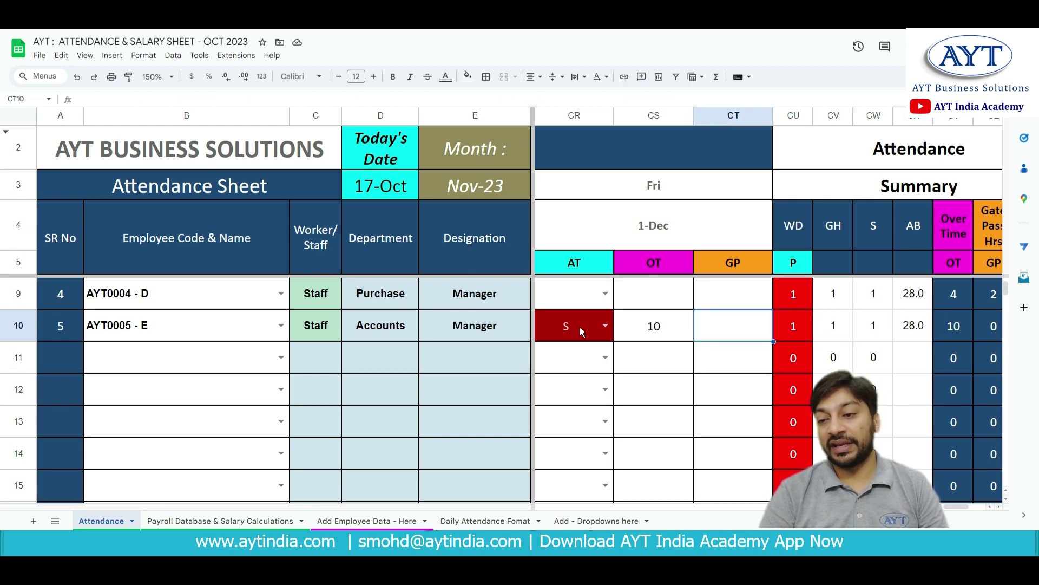
{"action": "type", "text": "2"}
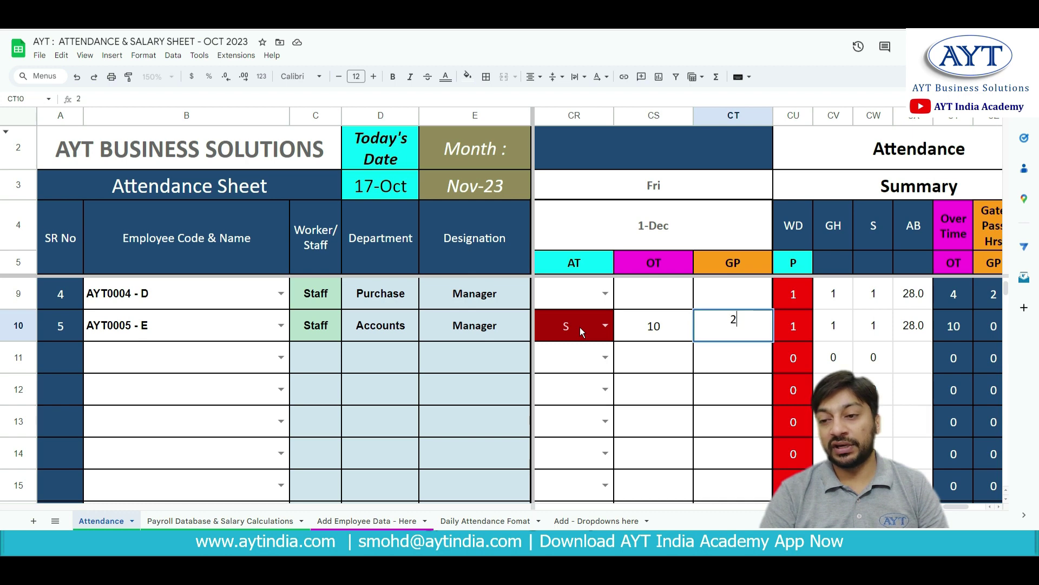
{"action": "key", "text": "Tab"}
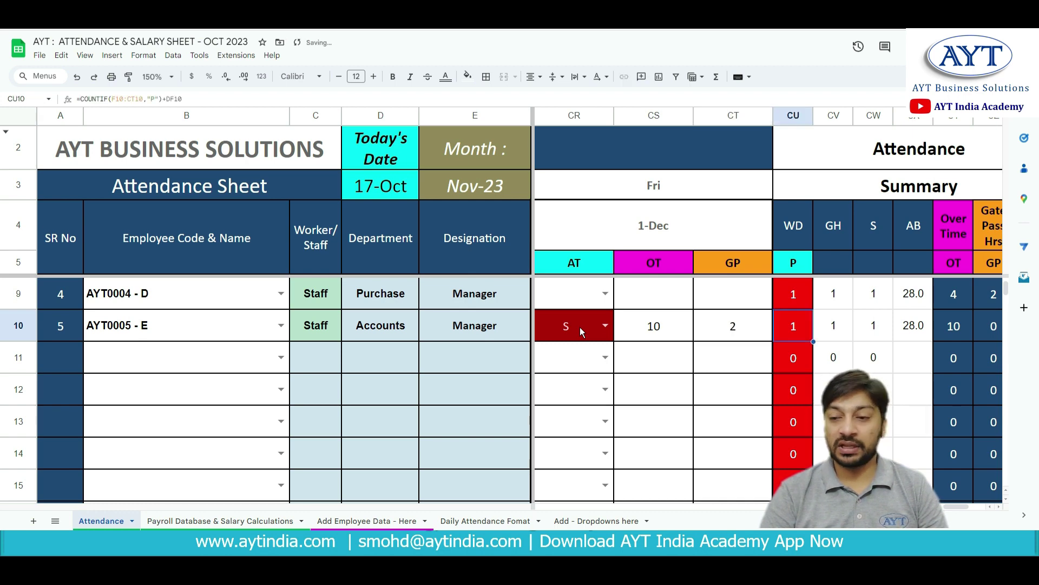
Examine the row 10 summary from WD through Over Time, Gate Pass Hrs and Allowed Leave to Total Days Payable
{"action": "key", "text": "Right"}
{"action": "key", "text": "Right"}
{"action": "key", "text": "Right"}
{"action": "key", "text": "Right"}
{"action": "key", "text": "Right"}
{"action": "key", "text": "Right"}
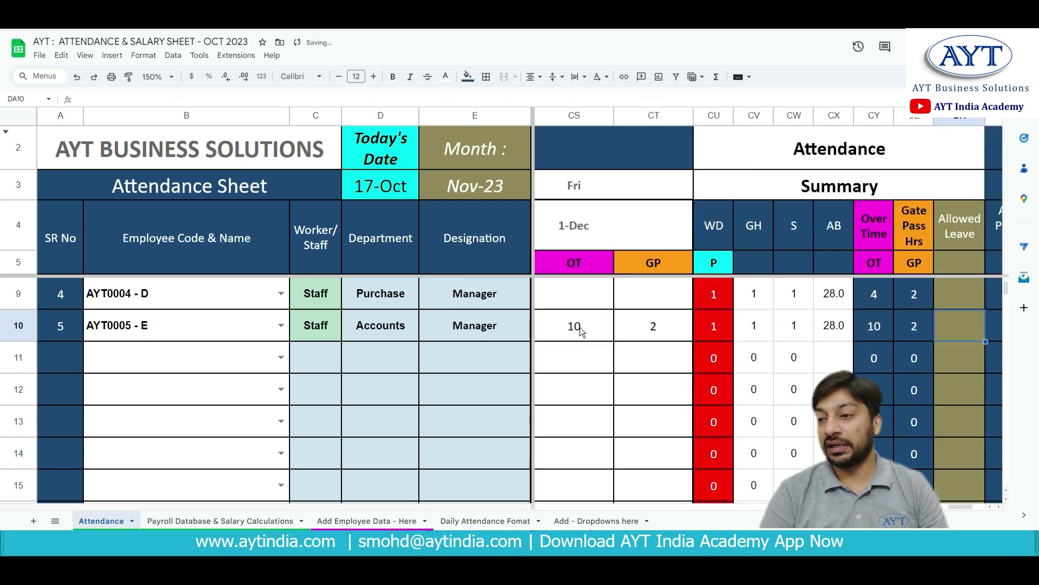
{"action": "scroll", "coordinate": [579, 330], "scroll_direction": "right", "scroll_amount": 2}
{"action": "key", "text": "Right"}
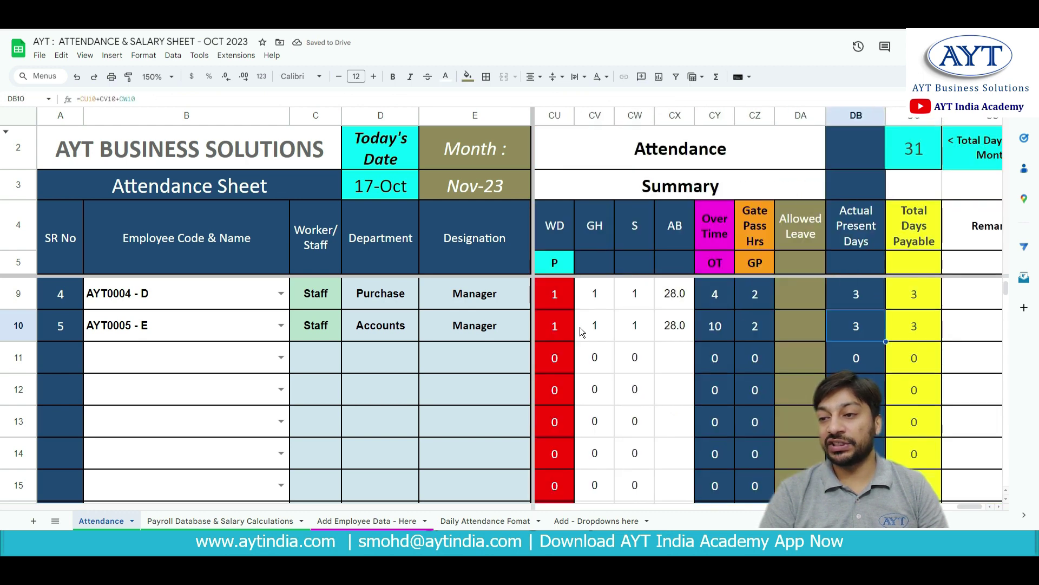
{"action": "key", "text": "Right"}
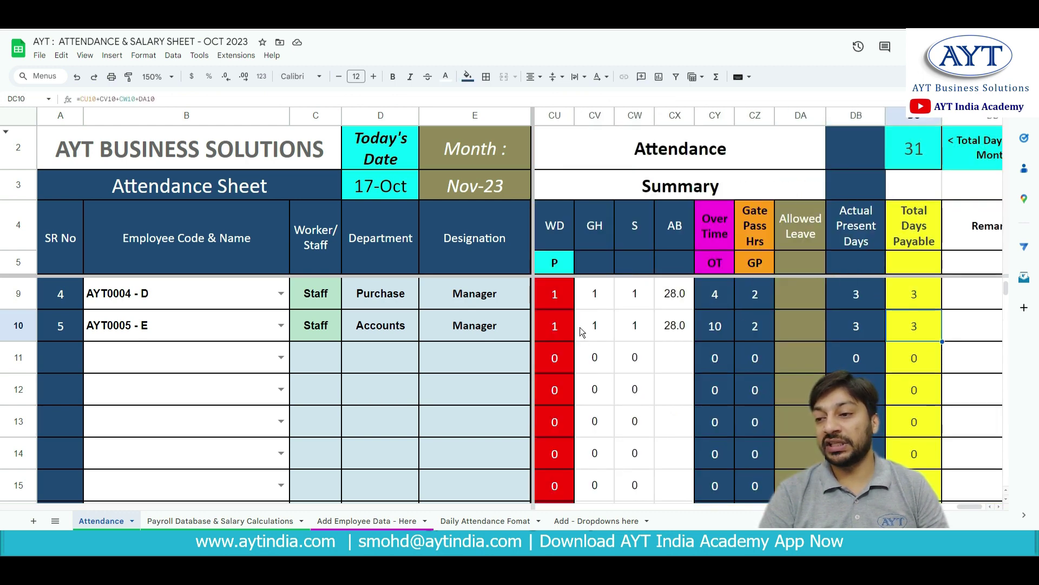
Set the Allowed Leave for AYT0005 - E to 1 and check the Actual Present Days and Total Days Payable cells
{"action": "key", "text": "Left"}
{"action": "key", "text": "Left"}
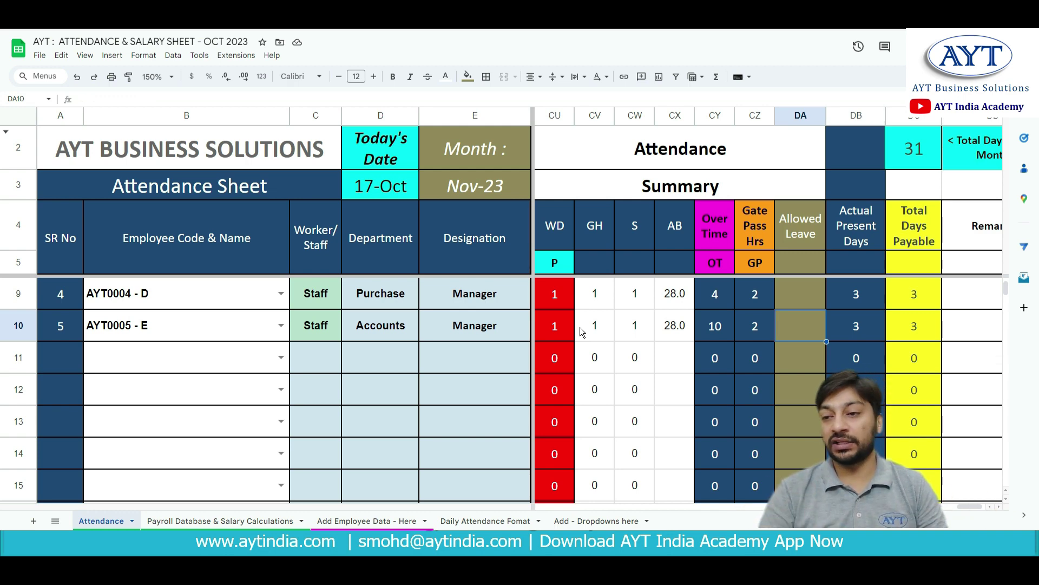
{"action": "type", "text": "1"}
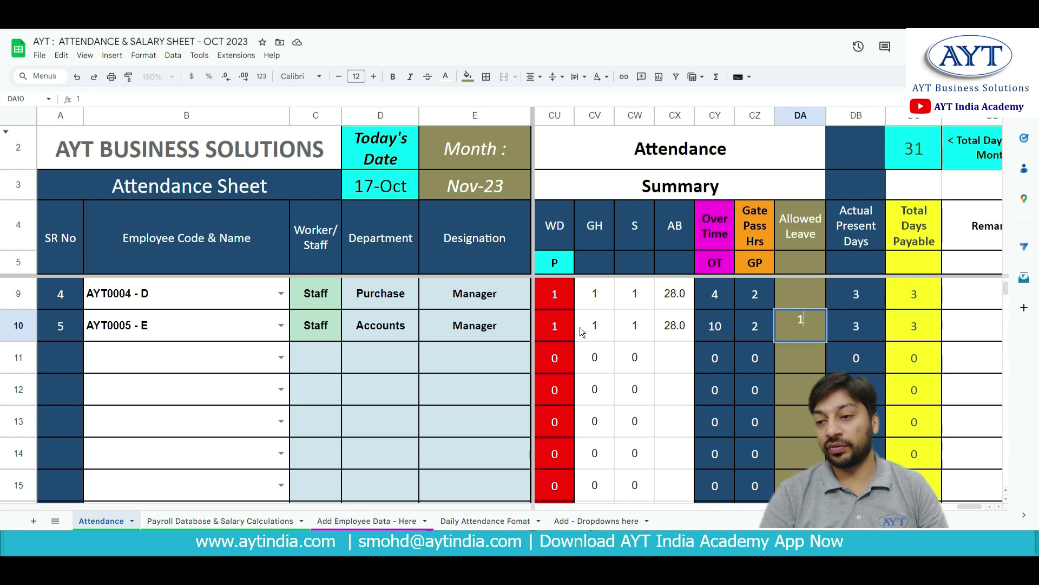
{"action": "key", "text": "ctrl+Return"}
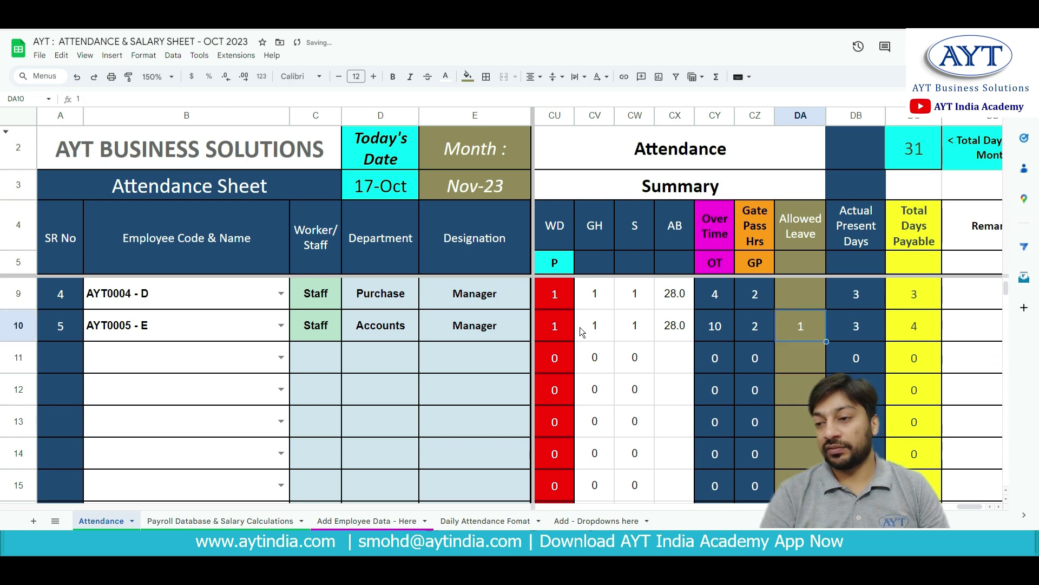
{"action": "key", "text": "Right"}
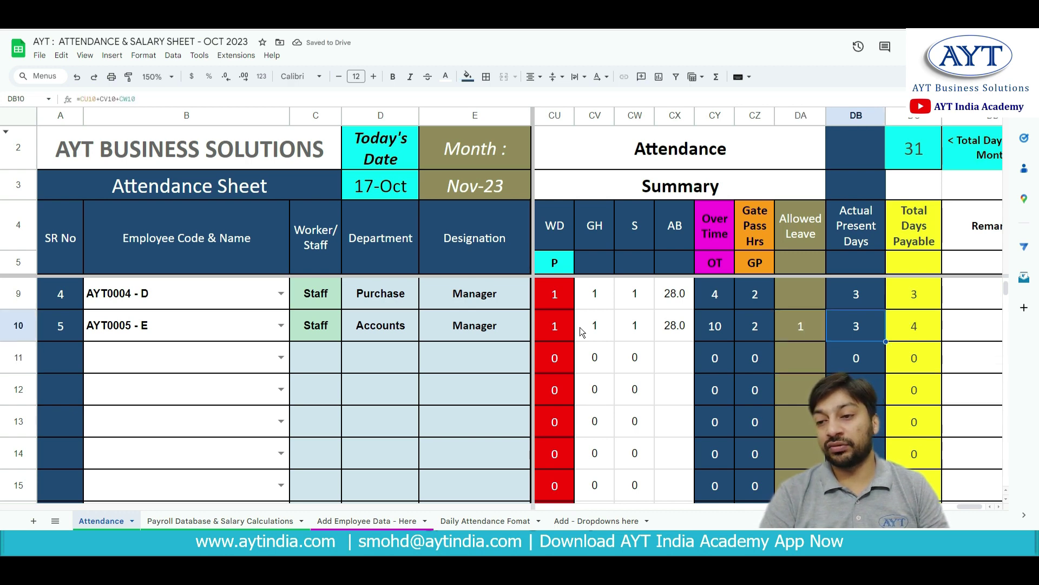
{"action": "key", "text": "Right"}
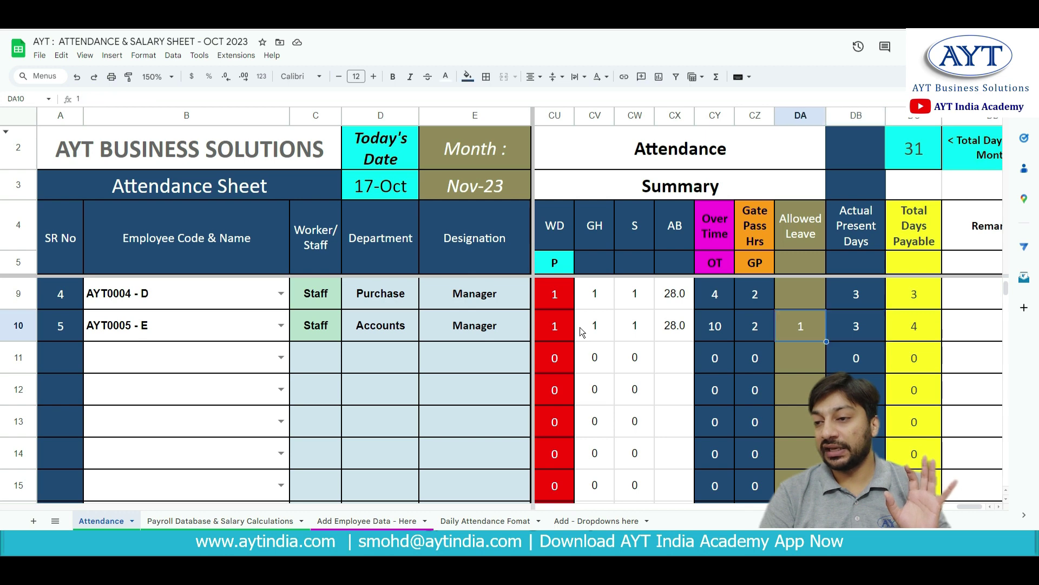
Go back along row 10 from the Attendance Summary through the November dates to the SR No column
{"action": "key", "text": "Right"}
{"action": "left_click", "coordinate": [579, 327]}
{"action": "key", "text": "Left"}
{"action": "key", "text": "Left"}
{"action": "key", "text": "Left"}
{"action": "key", "text": "Left"}
{"action": "key", "text": "Left"}
{"action": "key", "text": "Left"}
{"action": "key", "text": "Left"}
{"action": "key", "text": "Left"}
{"action": "key", "text": "Left"}
{"action": "key", "text": "Left"}
{"action": "key", "text": "Left"}
{"action": "key", "text": "Left"}
{"action": "key", "text": "Left"}
{"action": "key", "text": "Left"}
{"action": "key", "text": "Left"}
{"action": "key", "text": "Left"}
{"action": "key", "text": "Left"}
{"action": "key", "text": "Left"}
{"action": "key", "text": "Left"}
{"action": "key", "text": "Left"}
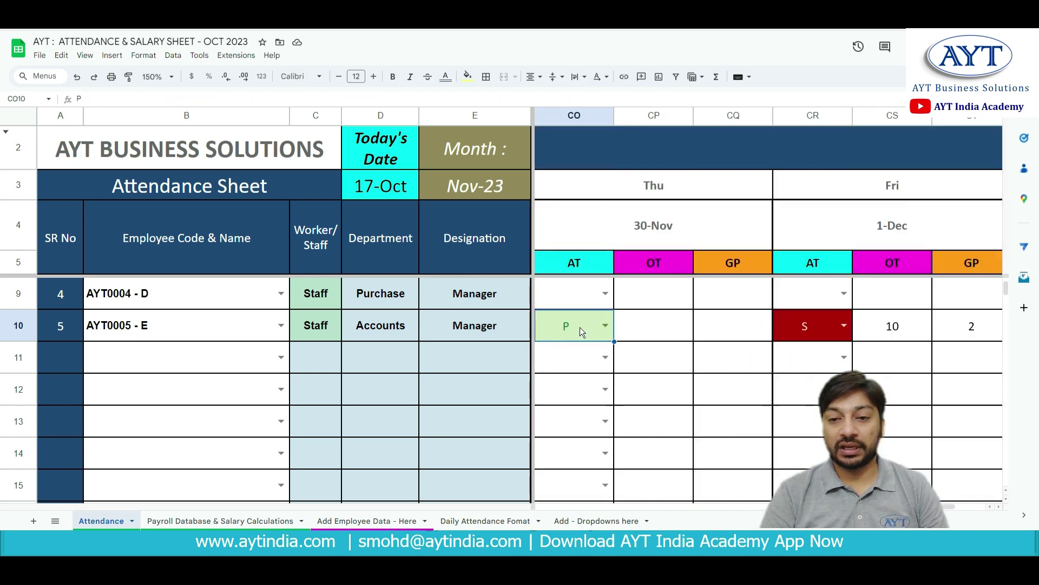
{"action": "key", "text": "Left"}
{"action": "key", "text": "Left"}
{"action": "key", "text": "Left"}
{"action": "key", "text": "Left"}
{"action": "key", "text": "Left"}
{"action": "key", "text": "Left"}
{"action": "key", "text": "Left"}
{"action": "key", "text": "Left"}
{"action": "key", "text": "Left"}
{"action": "key", "text": "Left"}
{"action": "key", "text": "Left"}
{"action": "key", "text": "Left"}
{"action": "key", "text": "Left"}
{"action": "key", "text": "Left"}
{"action": "key", "text": "Left"}
{"action": "key", "text": "Left"}
{"action": "key", "text": "Left"}
{"action": "key", "text": "Left"}
{"action": "key", "text": "Left"}
{"action": "key", "text": "Left"}
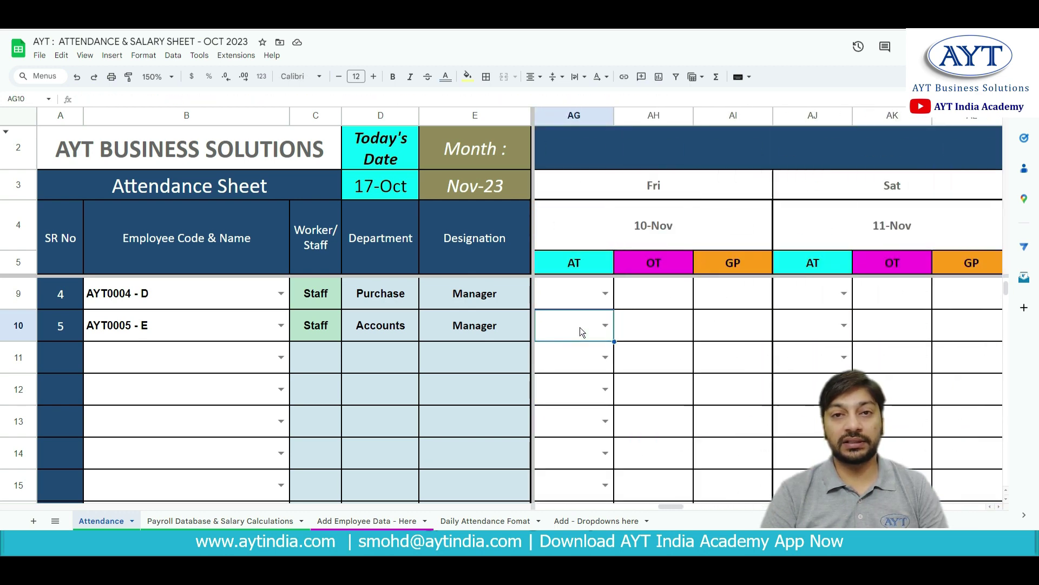
{"action": "key", "text": "Left"}
{"action": "key", "text": "Left"}
Go down the attendance sheet past the empty employee rows to the Summary Details block starting at row 212
{"action": "key", "text": "Down"}
{"action": "key", "text": "Down"}
{"action": "key", "text": "Down"}
{"action": "key", "text": "Down"}
{"action": "key", "text": "Down"}
{"action": "key", "text": "Down"}
{"action": "key", "text": "Down"}
{"action": "key", "text": "Down"}
{"action": "key", "text": "Down"}
{"action": "key", "text": "Down"}
{"action": "key", "text": "Down"}
{"action": "key", "text": "Down"}
{"action": "key", "text": "Down"}
{"action": "key", "text": "Down"}
{"action": "key", "text": "Down"}
{"action": "key", "text": "Down"}
{"action": "key", "text": "Down"}
{"action": "key", "text": "Down"}
{"action": "key", "text": "Down"}
{"action": "key", "text": "Down"}
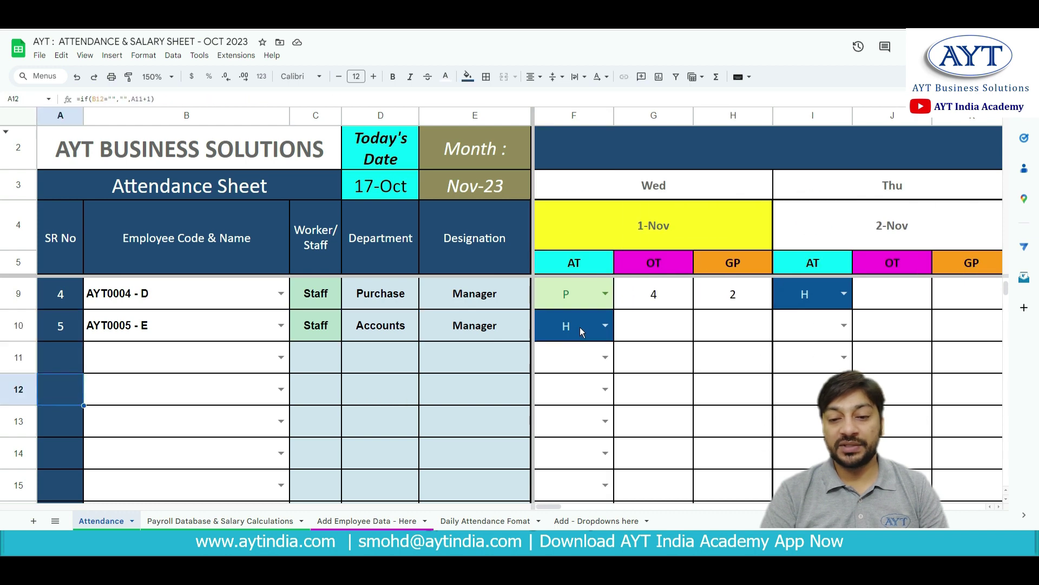
{"action": "key", "text": "Down"}
{"action": "key", "text": "Down"}
{"action": "key", "text": "Down"}
{"action": "key", "text": "Down"}
{"action": "key", "text": "Down"}
{"action": "key", "text": "Down"}
{"action": "key", "text": "Down"}
{"action": "key", "text": "Down"}
{"action": "key", "text": "Down"}
{"action": "key", "text": "Down"}
{"action": "key", "text": "Down"}
{"action": "key", "text": "Down"}
{"action": "key", "text": "Down"}
{"action": "key", "text": "Down"}
{"action": "key", "text": "Down"}
{"action": "key", "text": "Down"}
{"action": "key", "text": "Down"}
{"action": "key", "text": "Down"}
{"action": "key", "text": "Down"}
{"action": "key", "text": "Down"}
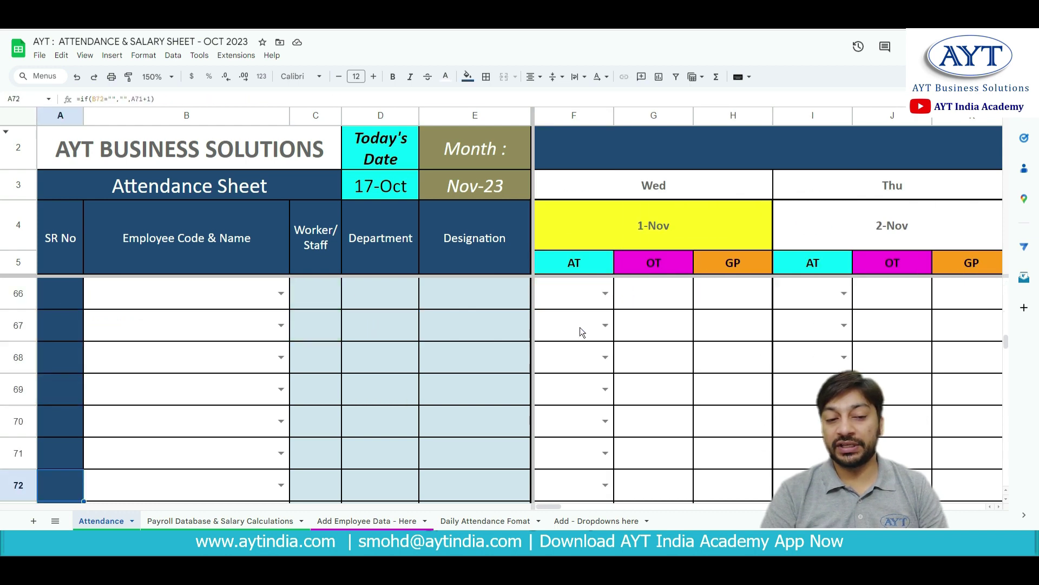
{"action": "key", "text": "ctrl+Down"}
{"action": "key", "text": "Down"}
{"action": "key", "text": "Down"}
{"action": "key", "text": "Right"}
{"action": "key", "text": "Down"}
{"action": "key", "text": "Down"}
{"action": "key", "text": "Down"}
{"action": "key", "text": "Down"}
{"action": "key", "text": "Down"}
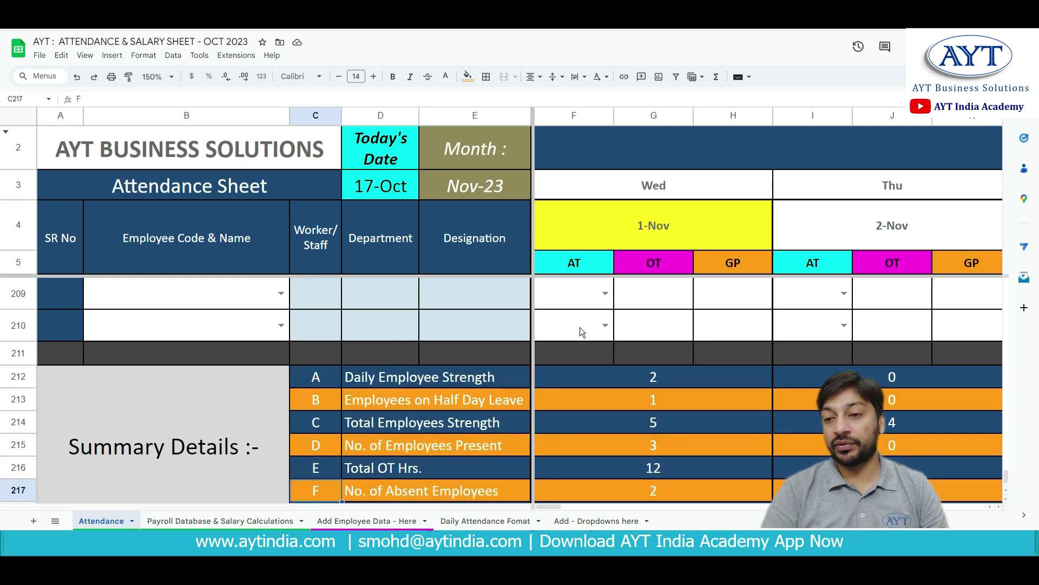
Examine the 1-Nov summary formulas from Daily Employee Strength through Total OT Hrs. and No. of Absent Employees to % Absenteeism
{"action": "left_click", "coordinate": [720, 382]}
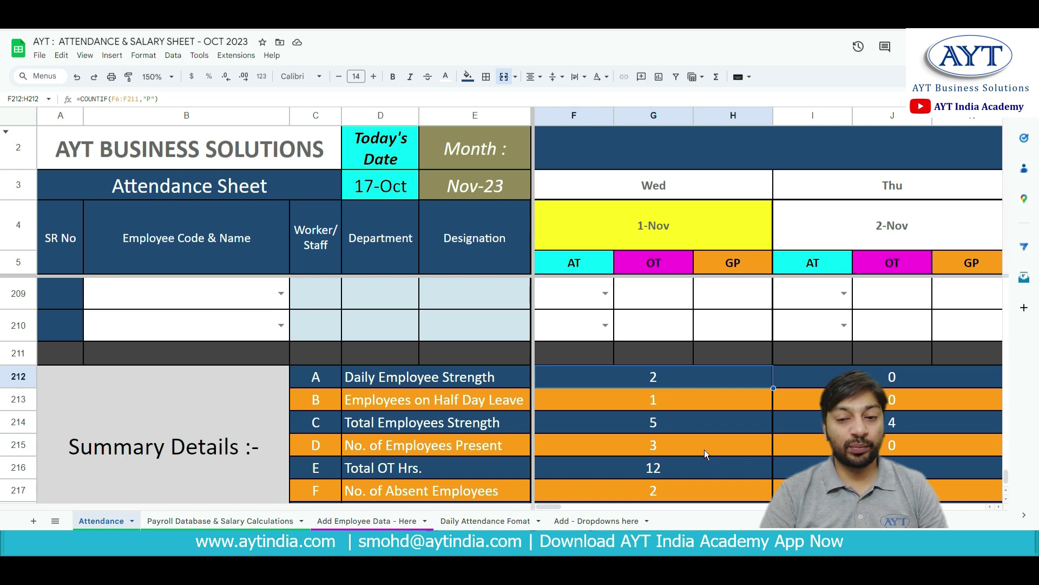
{"action": "key", "text": "Down"}
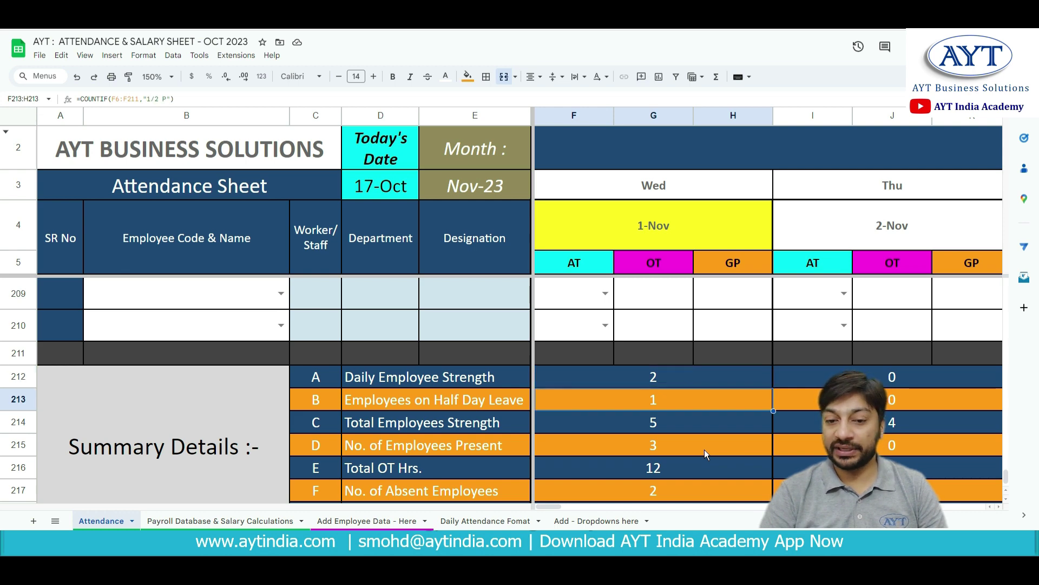
{"action": "key", "text": "Down"}
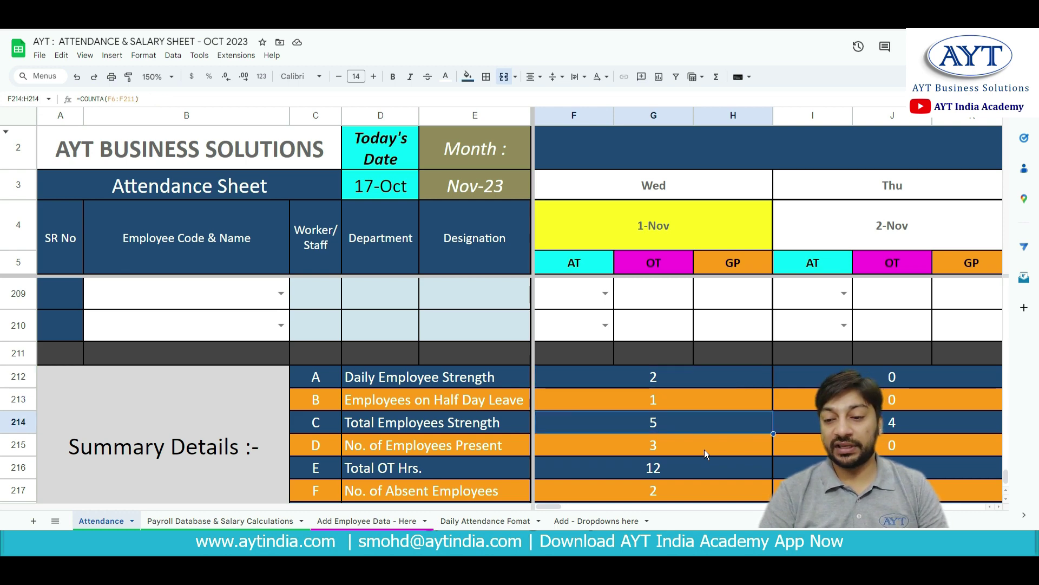
{"action": "key", "text": "Down"}
{"action": "key", "text": "Down"}
{"action": "key", "text": "Down"}
{"action": "key", "text": "Down"}
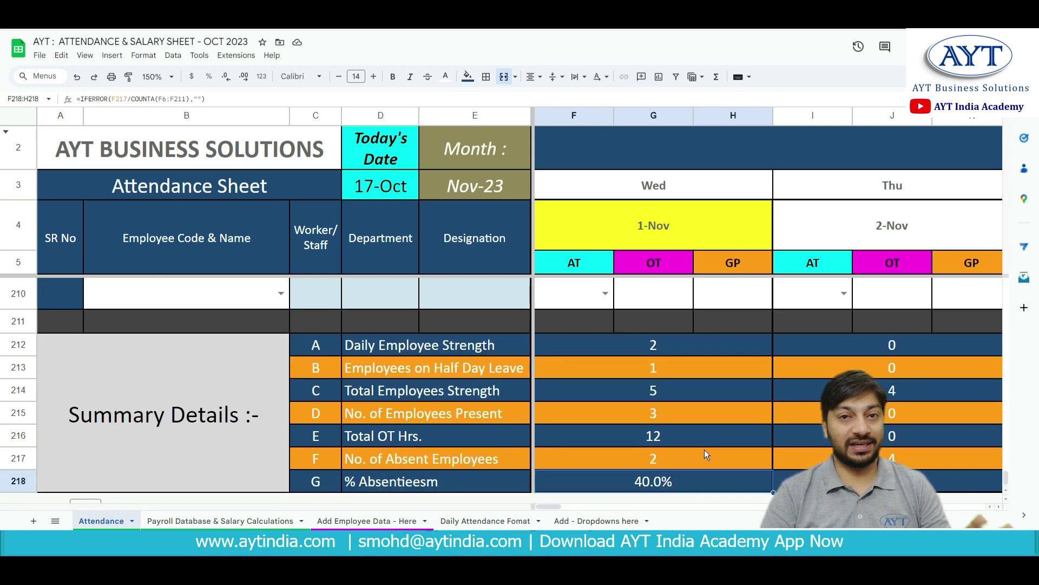
Check the % Absenteeism row across the November dates up to 14-Nov, then return to 13-Nov
{"action": "key", "text": "Right"}
{"action": "key", "text": "Right"}
{"action": "key", "text": "Right"}
{"action": "key", "text": "Right"}
{"action": "key", "text": "Right"}
{"action": "key", "text": "Right"}
{"action": "key", "text": "Right"}
{"action": "key", "text": "Right"}
{"action": "key", "text": "Right"}
{"action": "key", "text": "Right"}
{"action": "key", "text": "Right"}
{"action": "key", "text": "Right"}
{"action": "key", "text": "Right"}
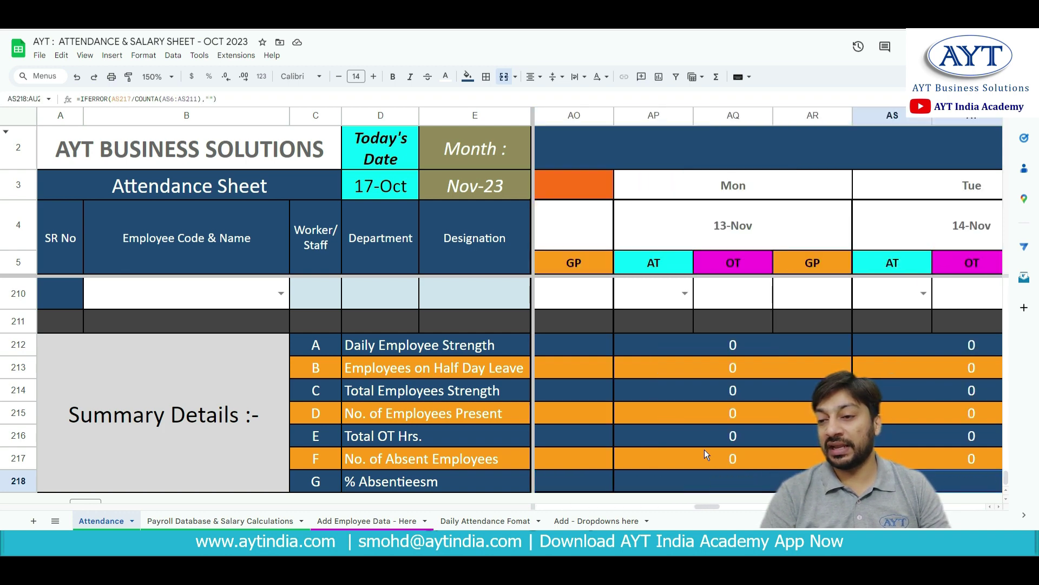
{"action": "key", "text": "Left"}
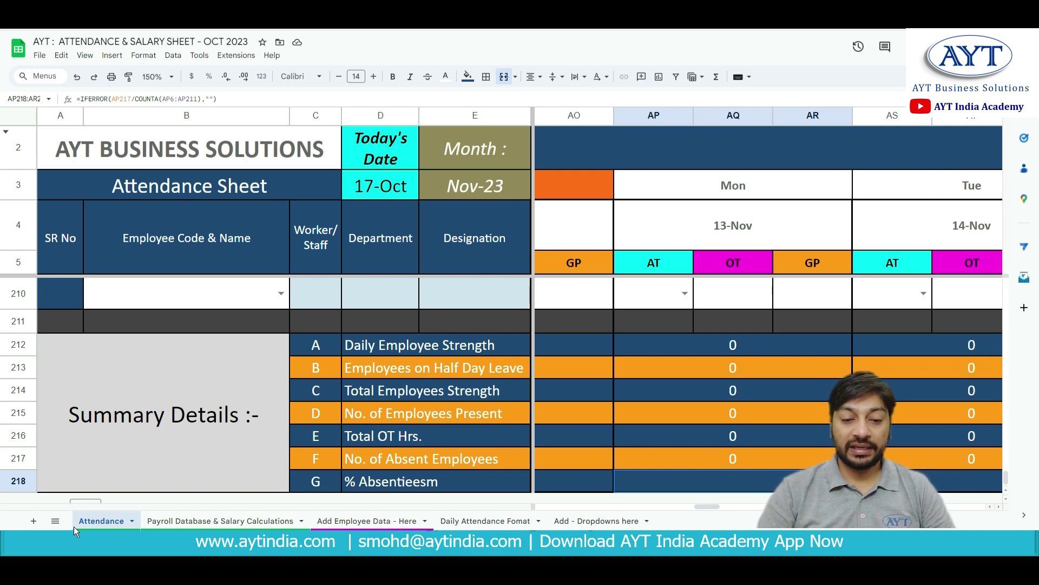
Open the Payroll Database & Salary Calculations sheet and check its source sheets, Attendance and Add Employee Data - Here
{"action": "left_click", "coordinate": [207, 523]}
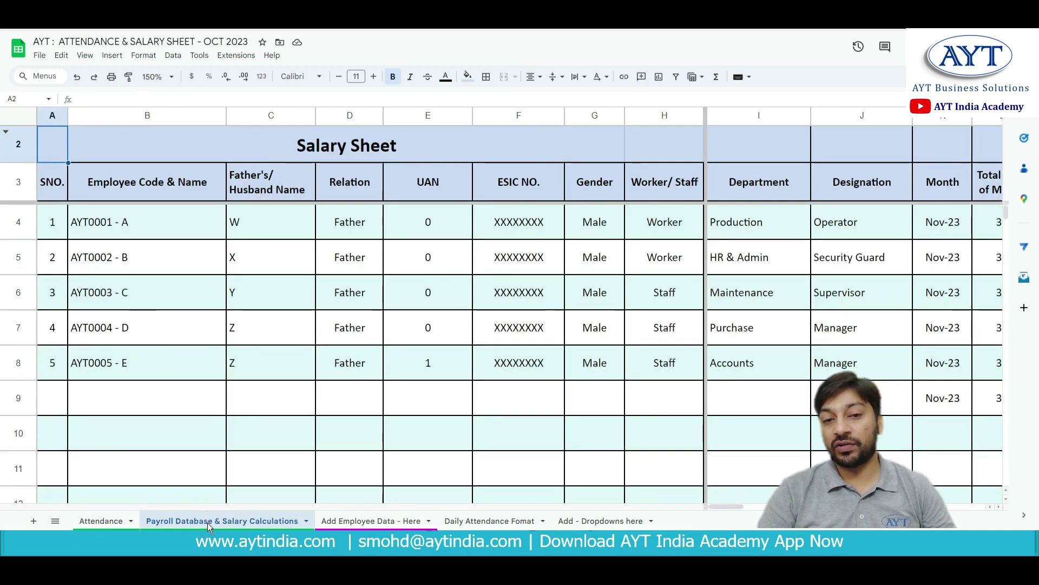
{"action": "left_click", "coordinate": [104, 521]}
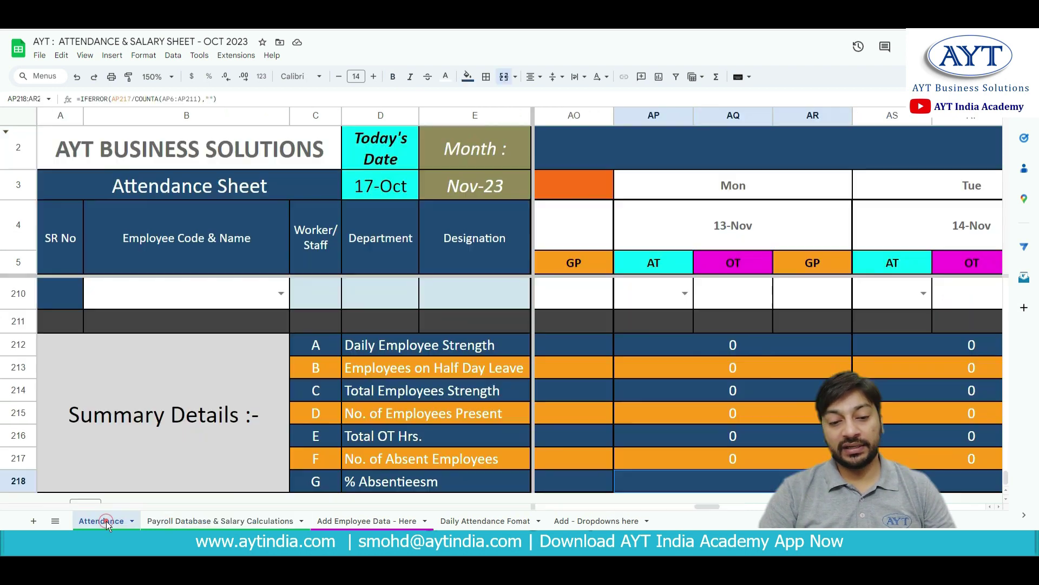
{"action": "left_click", "coordinate": [184, 523]}
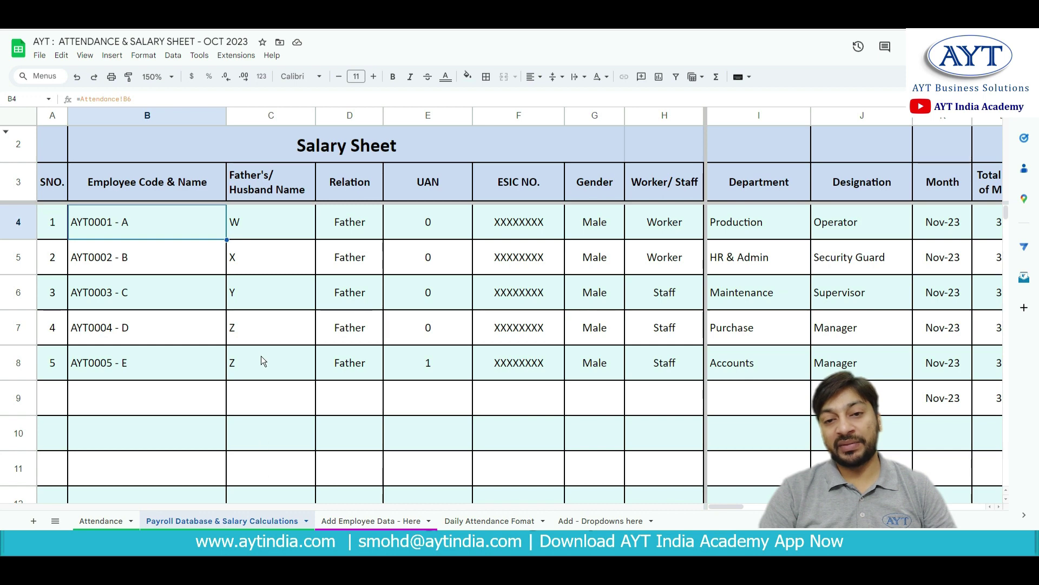
{"action": "left_click", "coordinate": [272, 243]}
{"action": "left_click", "coordinate": [369, 521]}
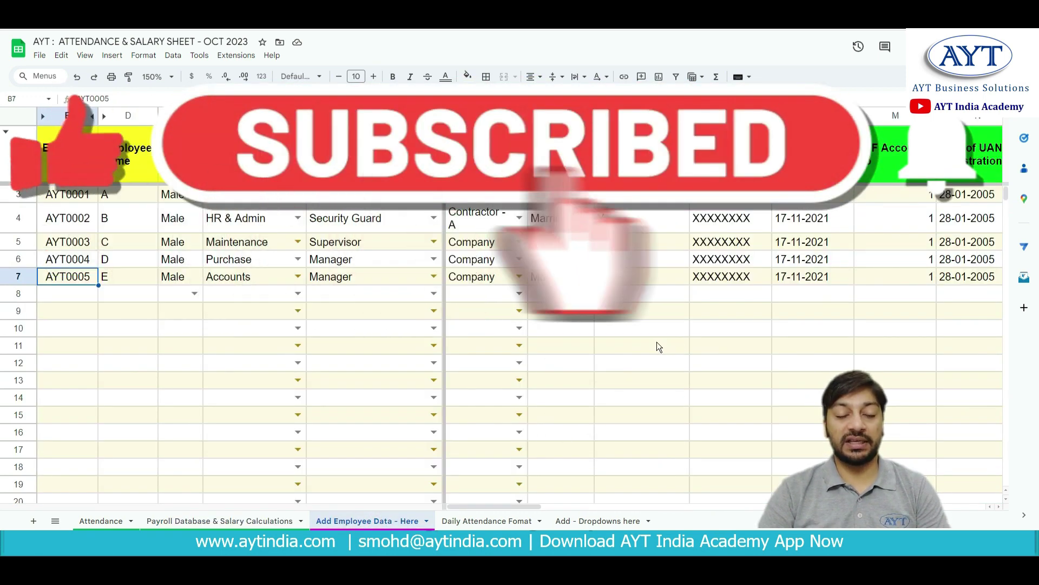
{"action": "left_click", "coordinate": [229, 521]}
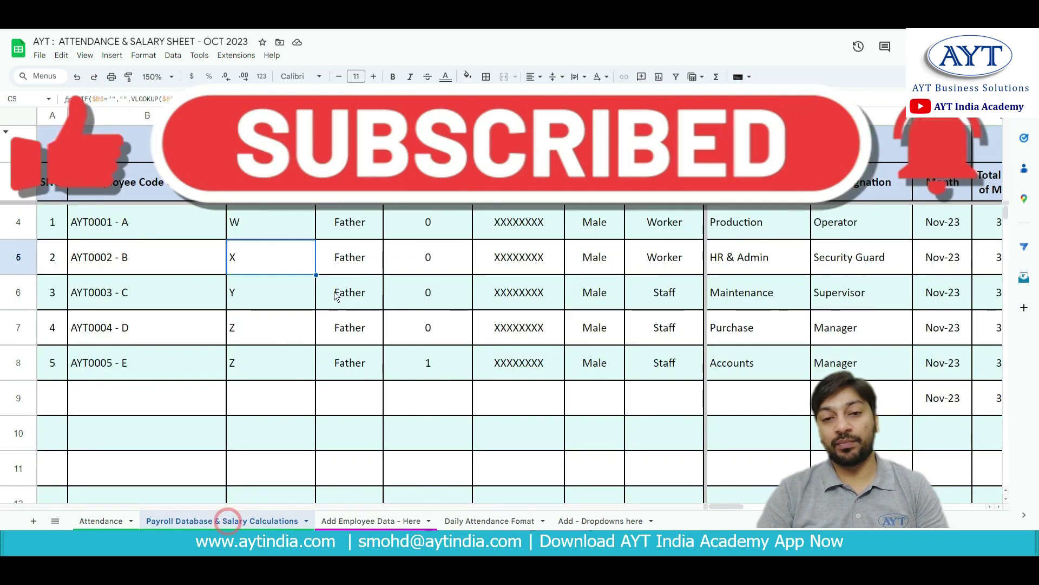
Examine the row 4 lookup formulas from UAN, ESIC NO. and Gender through Department and Month to Working Days
{"action": "left_click", "coordinate": [422, 226]}
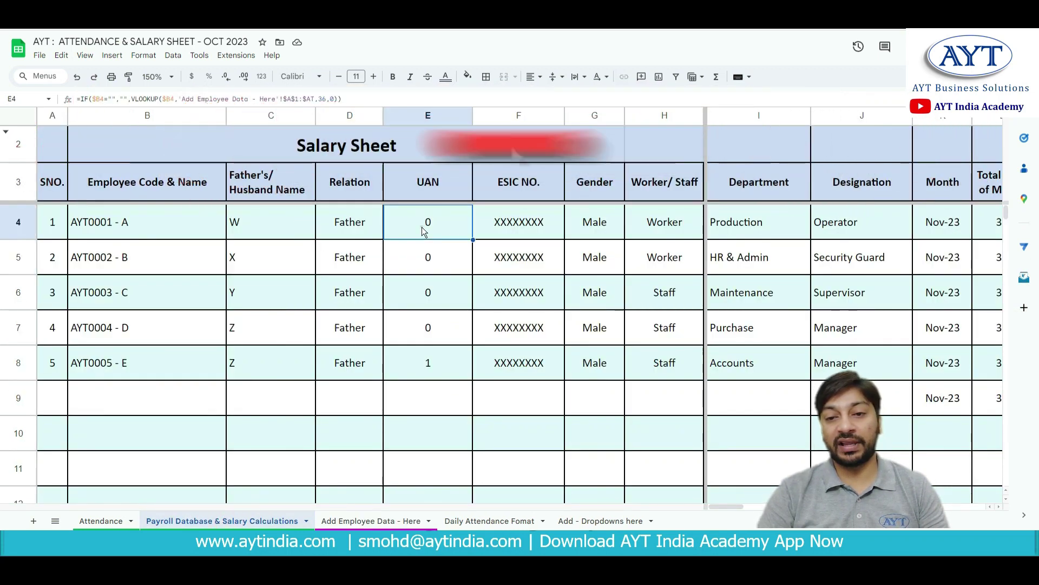
{"action": "left_click", "coordinate": [490, 225]}
{"action": "left_click", "coordinate": [135, 97]}
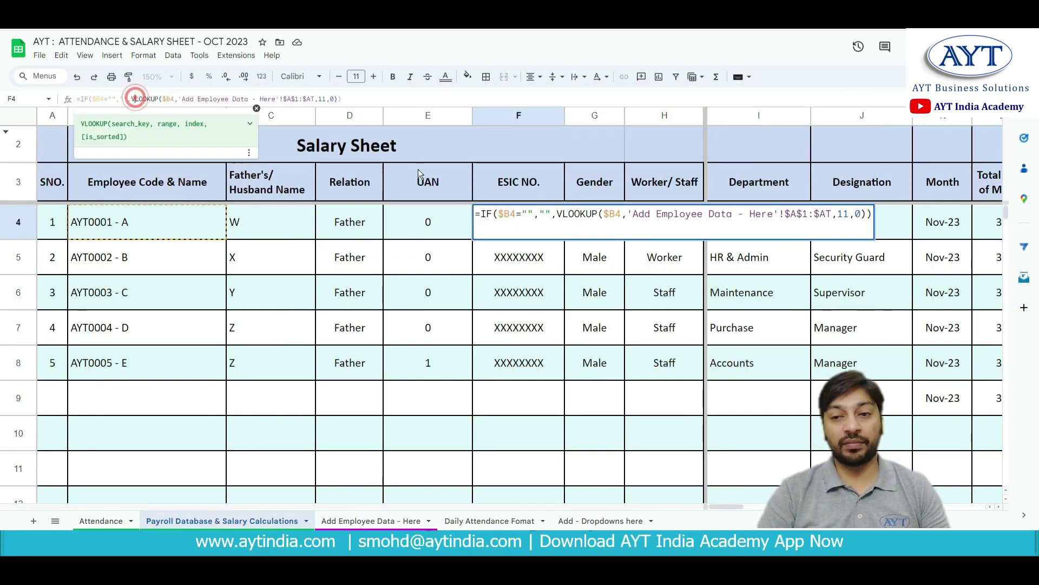
{"action": "left_click", "coordinate": [499, 282]}
{"action": "left_click", "coordinate": [605, 234]}
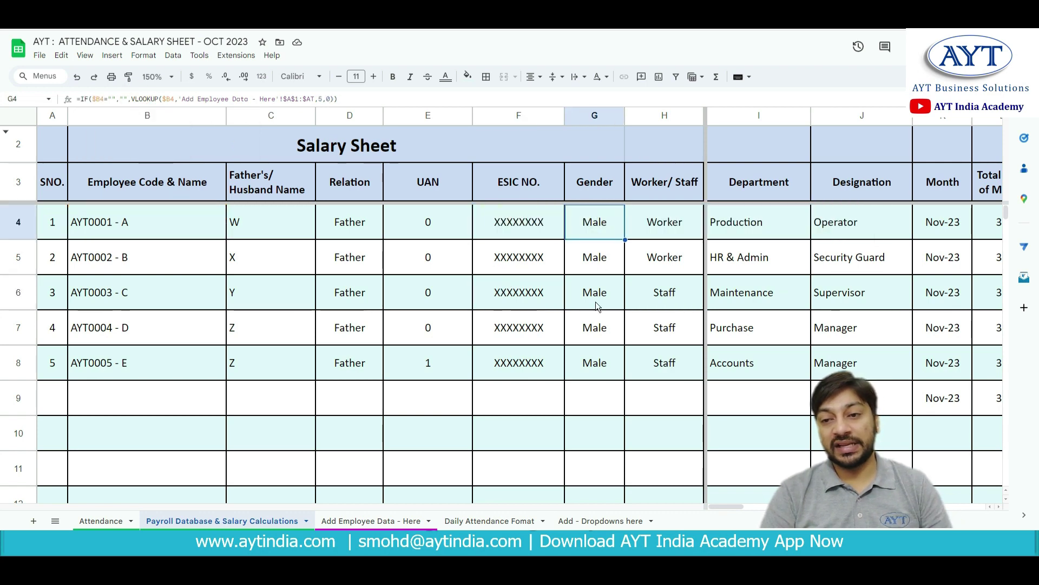
{"action": "key", "text": "Right"}
{"action": "key", "text": "Right"}
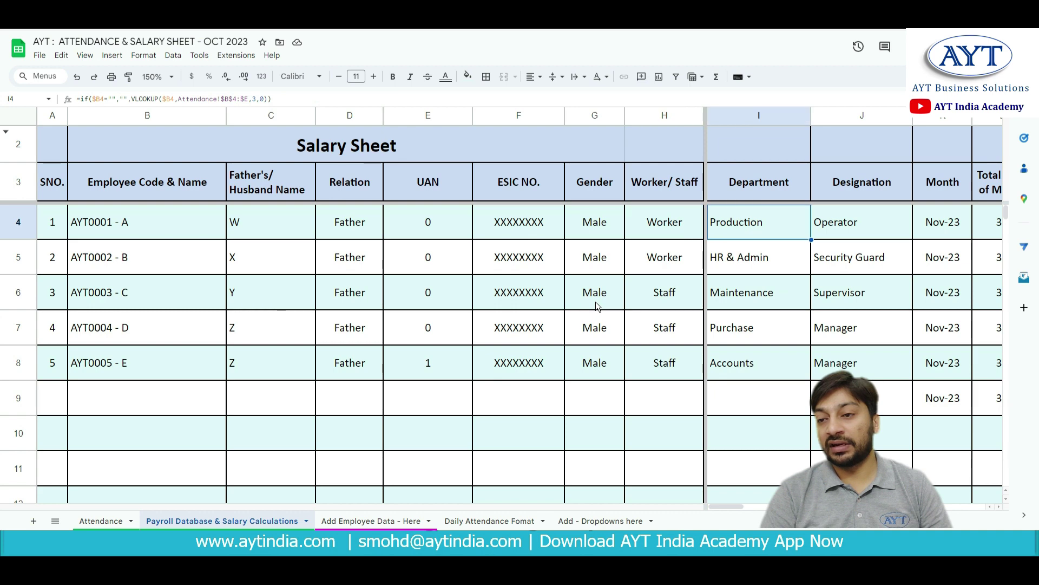
{"action": "key", "text": "Right"}
{"action": "key", "text": "Right"}
{"action": "key", "text": "Right"}
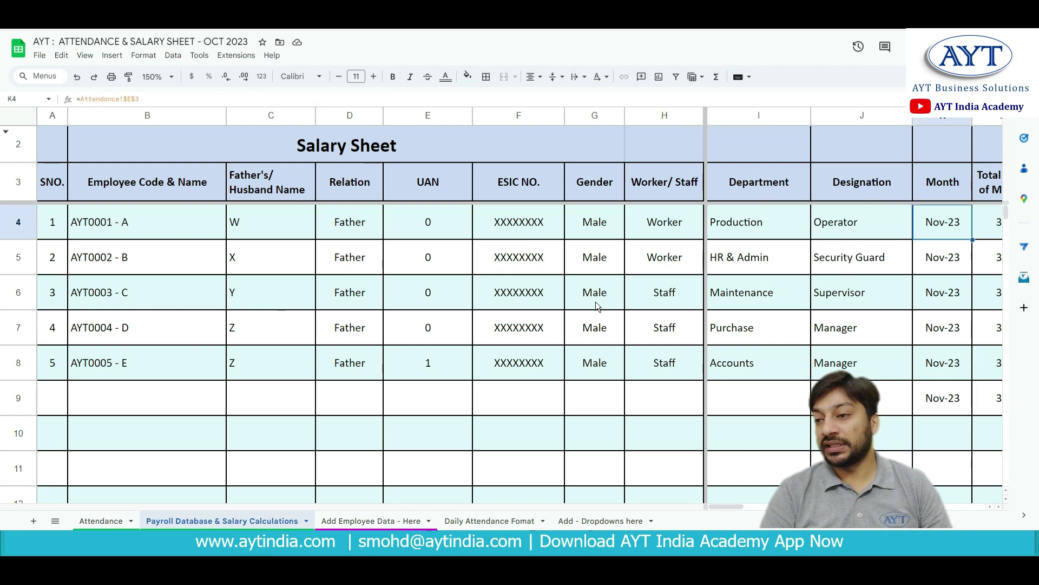
{"action": "key", "text": "Right"}
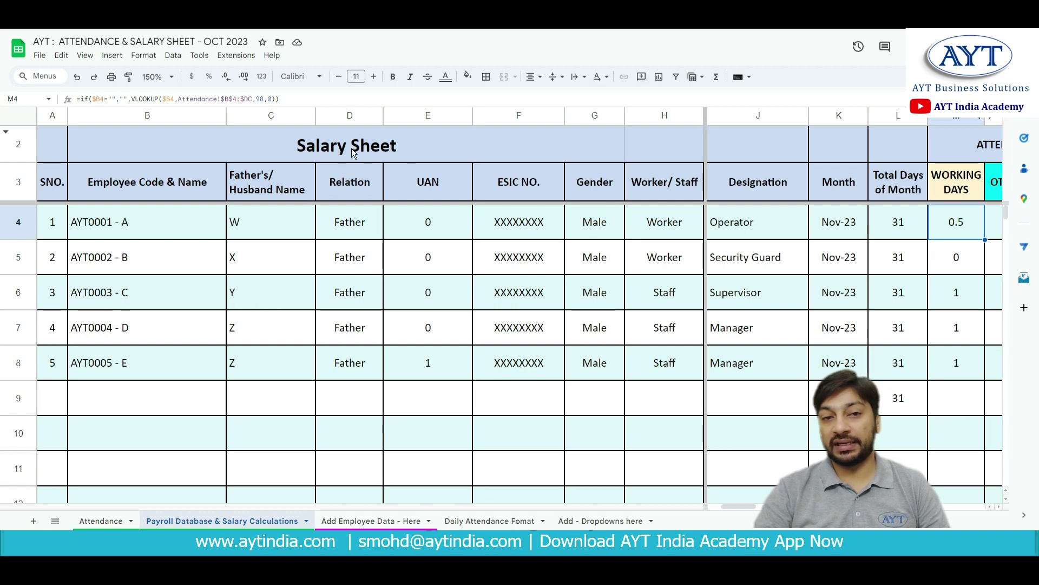
Set the sheet zoom to 100% and examine the row 4 Attendance Summary from OT Hours to Total Days Payable
{"action": "left_click", "coordinate": [174, 77]}
{"action": "left_click", "coordinate": [154, 132]}
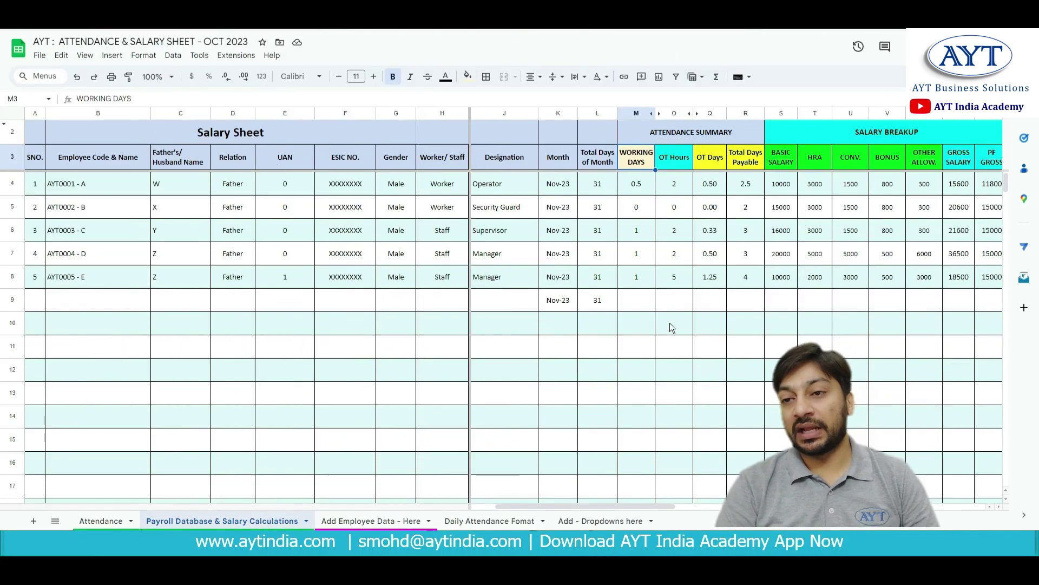
{"action": "key", "text": "Right"}
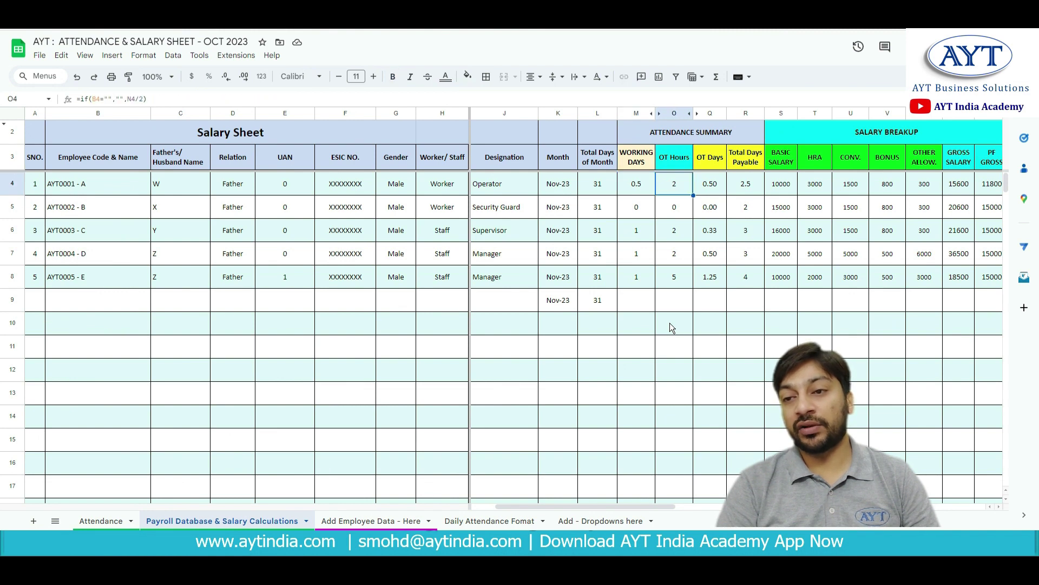
{"action": "key", "text": "Right"}
{"action": "key", "text": "Right"}
{"action": "key", "text": "Right"}
{"action": "key", "text": "Right"}
{"action": "key", "text": "Right"}
{"action": "key", "text": "Right"}
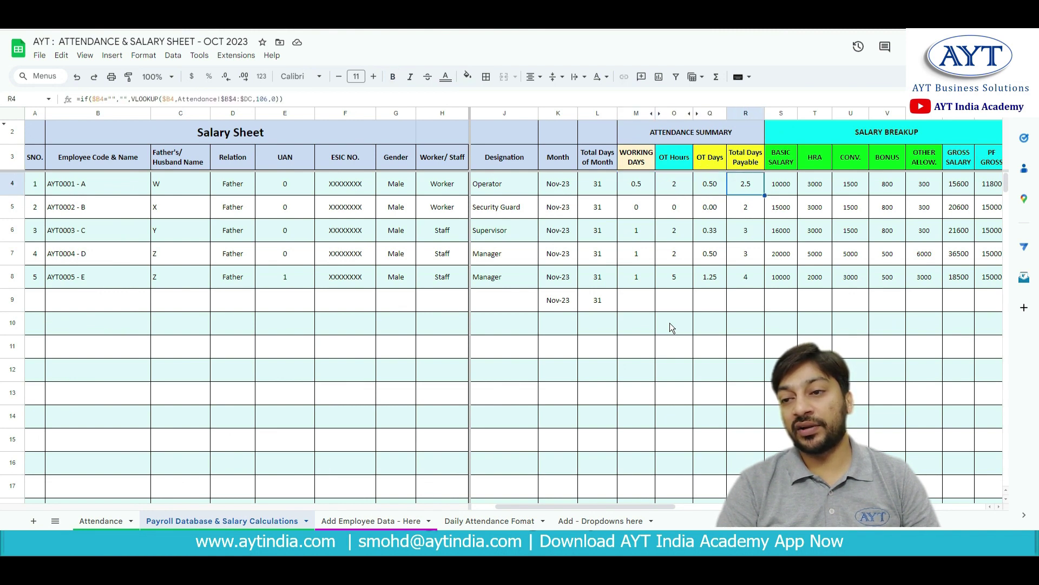
Examine the Salary Breakup for AYT0001 - A from Basic Salary through the allowances to Gross Salary
{"action": "key", "text": "Right"}
{"action": "key", "text": "Right"}
{"action": "key", "text": "Right"}
{"action": "key", "text": "Right"}
{"action": "key", "text": "Right"}
{"action": "key", "text": "Right"}
{"action": "key", "text": "Right"}
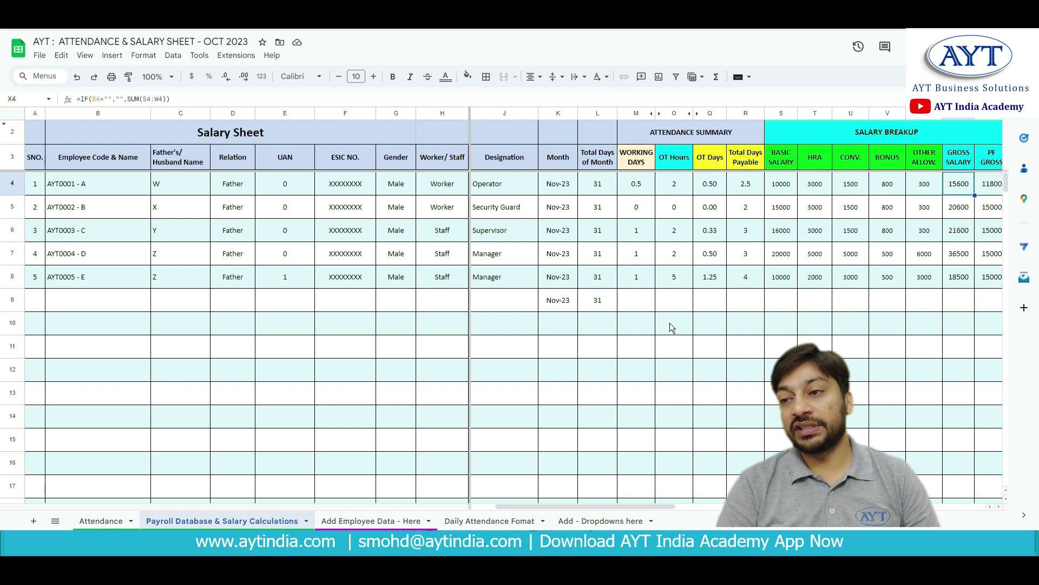
Compare the Salary Breakup cells in row 4 with the Actual Salary formulas from CONV. to PF Gross
{"action": "key", "text": "Left"}
{"action": "key", "text": "Left"}
{"action": "key", "text": "Left"}
{"action": "key", "text": "Left"}
{"action": "key", "text": "Left"}
{"action": "key", "text": "Left"}
{"action": "key", "text": "Left"}
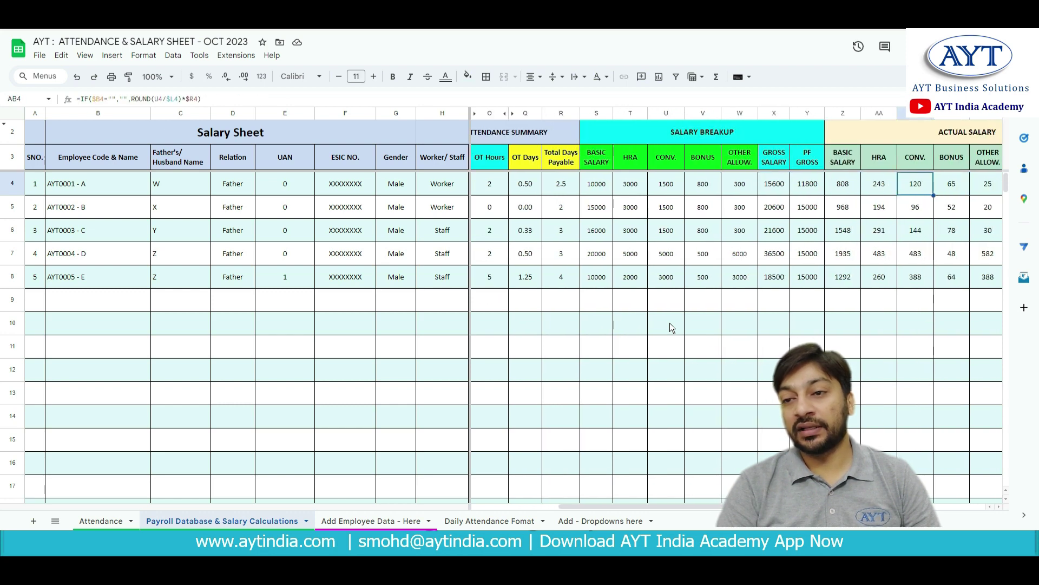
{"action": "key", "text": "Right"}
{"action": "key", "text": "Right"}
{"action": "key", "text": "Right"}
{"action": "key", "text": "Right"}
{"action": "key", "text": "Right"}
{"action": "key", "text": "Right"}
{"action": "key", "text": "Right"}
{"action": "key", "text": "Right"}
{"action": "key", "text": "Right"}
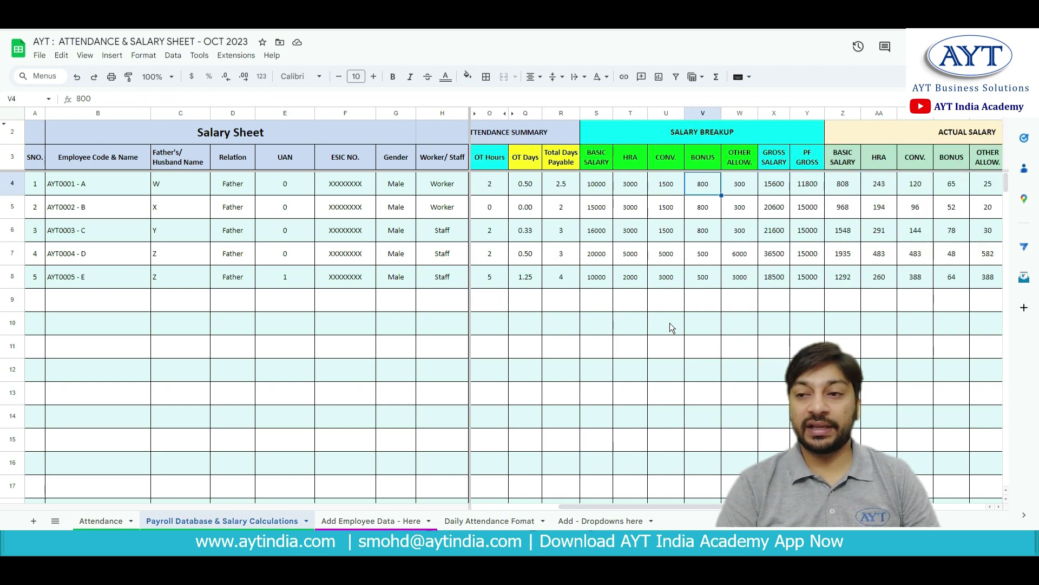
{"action": "key", "text": "Right"}
{"action": "key", "text": "Right"}
{"action": "key", "text": "Right"}
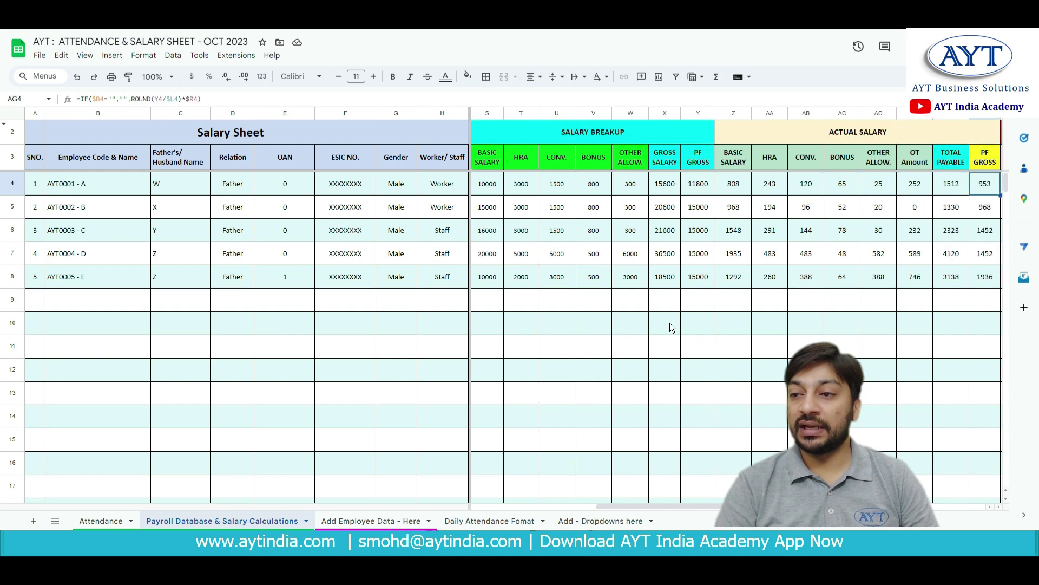
Review the Actual Salary components behind Total Payable in row 4, then the Employee PF (12%) and ESIC (0.75%) deductions
{"action": "key", "text": "Left"}
{"action": "key", "text": "Left"}
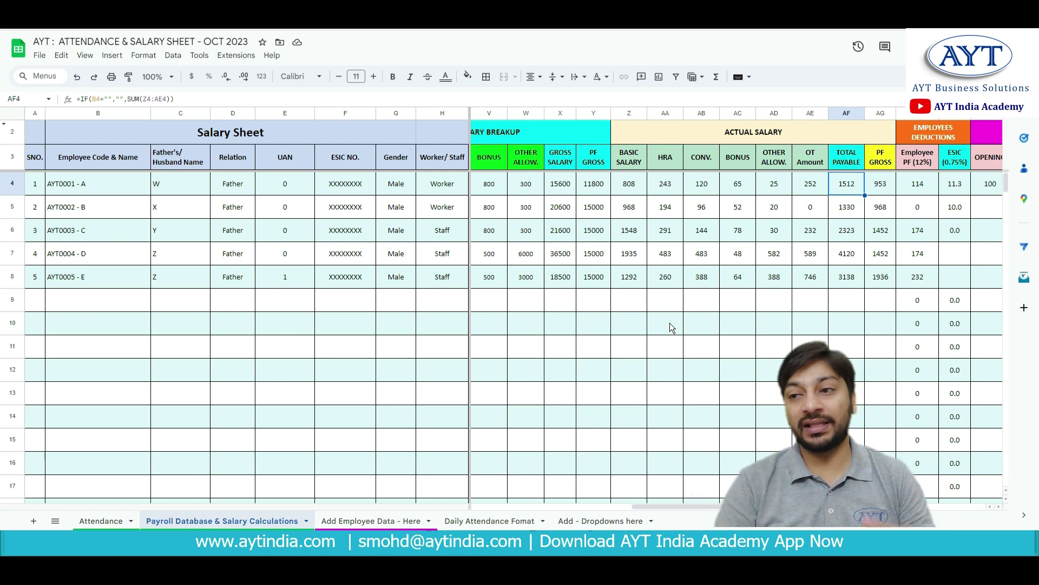
{"action": "key", "text": "Left"}
{"action": "key", "text": "Left"}
{"action": "key", "text": "Left"}
{"action": "key", "text": "Left"}
{"action": "key", "text": "Left"}
{"action": "key", "text": "Left"}
{"action": "key", "text": "Right"}
{"action": "key", "text": "Right"}
{"action": "key", "text": "Right"}
{"action": "key", "text": "Right"}
{"action": "key", "text": "Right"}
{"action": "key", "text": "Right"}
{"action": "key", "text": "Right"}
{"action": "key", "text": "Right"}
{"action": "key", "text": "Right"}
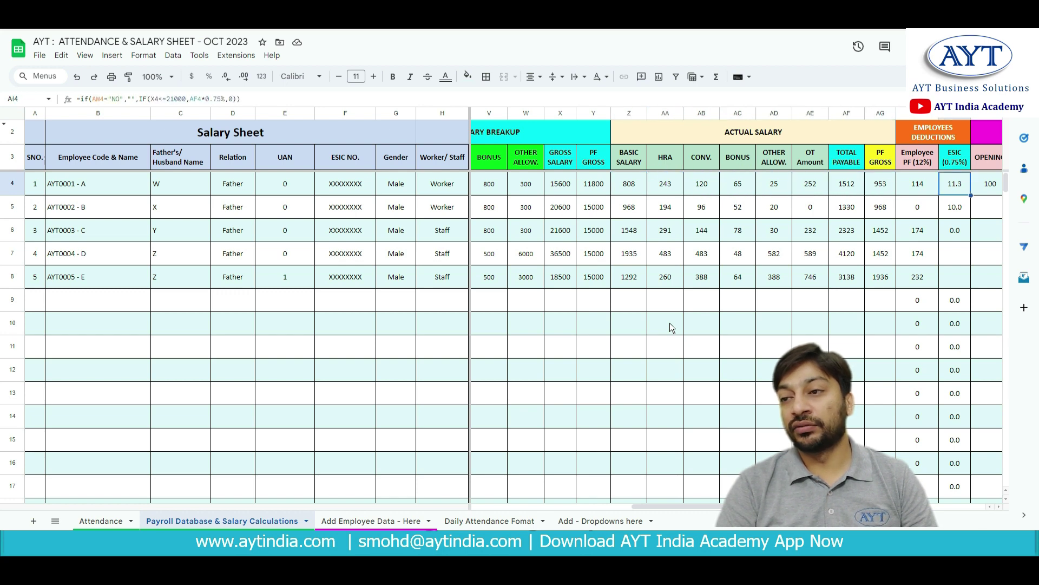
Examine row 4 from the Advance Summary through TDS and Net Payable Salary to the Employer PF (13%) and ESIC (3.25%) contributions
{"action": "key", "text": "Right"}
{"action": "scroll", "coordinate": [670, 322], "scroll_direction": "right", "scroll_amount": 3}
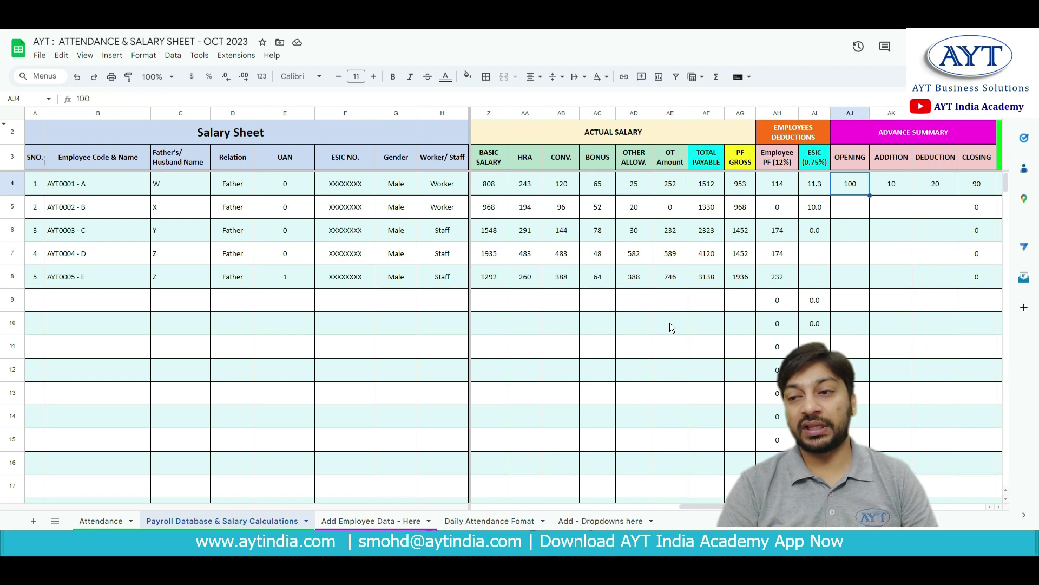
{"action": "key", "text": "Right"}
{"action": "key", "text": "Right"}
{"action": "key", "text": "Right"}
{"action": "key", "text": "Right"}
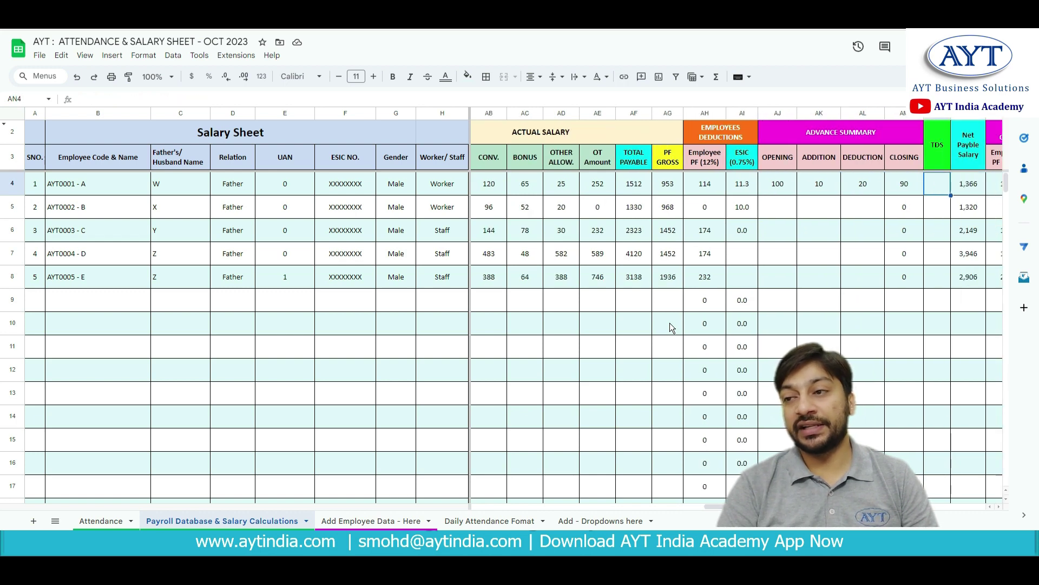
{"action": "key", "text": "Right"}
{"action": "scroll", "coordinate": [670, 323], "scroll_direction": "right", "scroll_amount": 3}
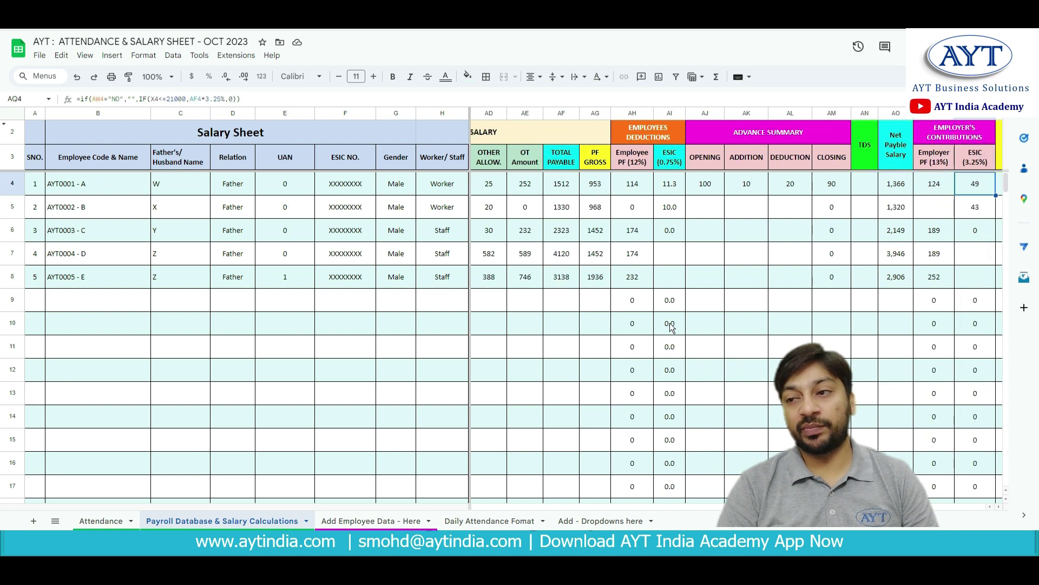
{"action": "key", "text": "Right"}
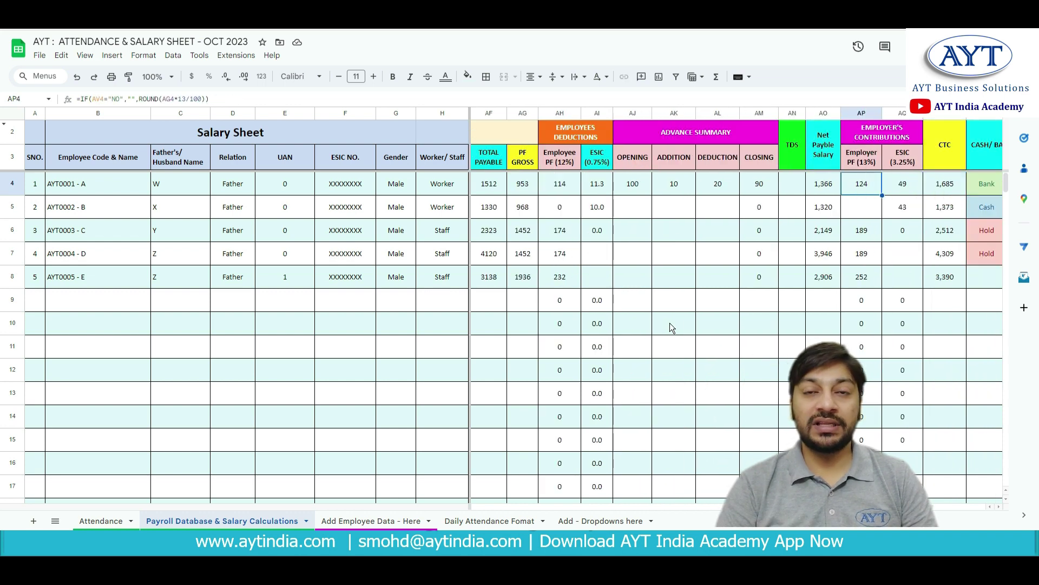
Go back along row 4 from the Employer's Contributions to the Opening cell of the Advance Summary
{"action": "key", "text": "Left"}
{"action": "key", "text": "Left"}
{"action": "key", "text": "Left"}
{"action": "key", "text": "Left"}
{"action": "key", "text": "Left"}
{"action": "key", "text": "Left"}
{"action": "key", "text": "Left"}
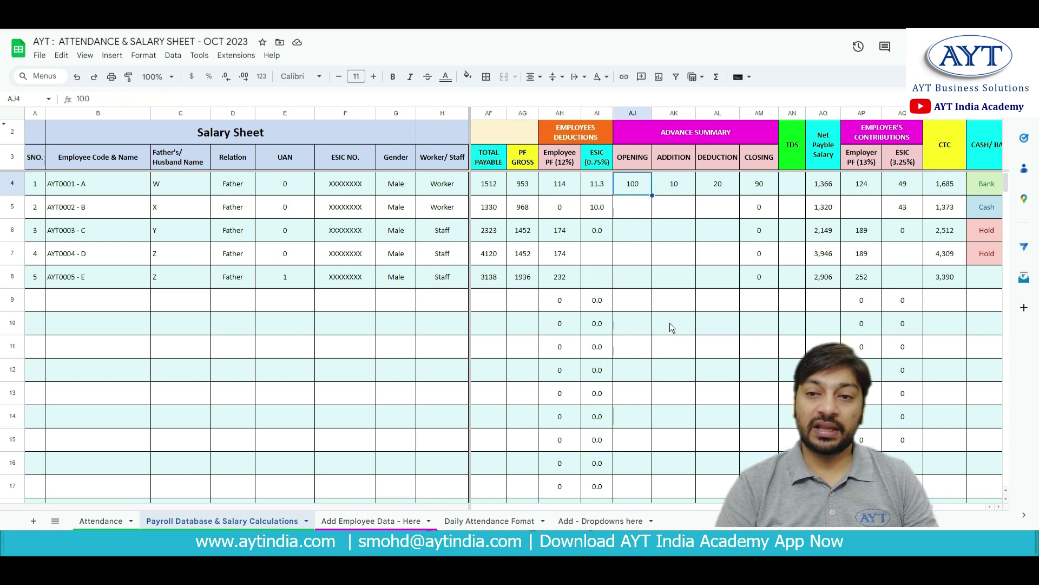
Go along row 4 from the Opening cell of the Advance Summary through TDS and Net Payable Salary to the Cash/Bank cell
{"action": "key", "text": "Right"}
{"action": "key", "text": "Right"}
{"action": "key", "text": "Right"}
{"action": "key", "text": "Right"}
{"action": "key", "text": "Right"}
{"action": "key", "text": "Right"}
{"action": "key", "text": "Right"}
{"action": "key", "text": "Right"}
{"action": "key", "text": "Right"}
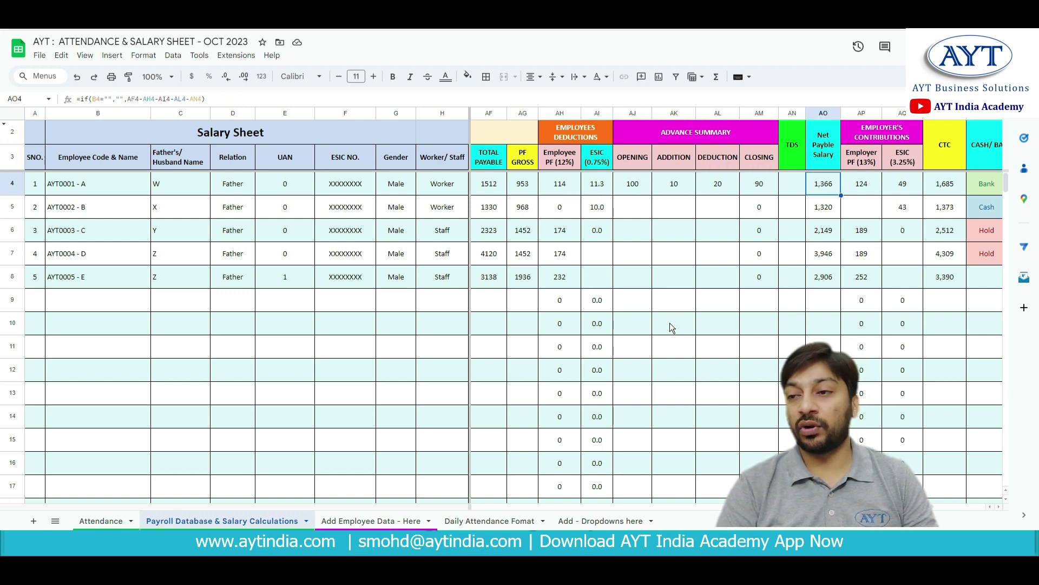
{"action": "key", "text": "Right"}
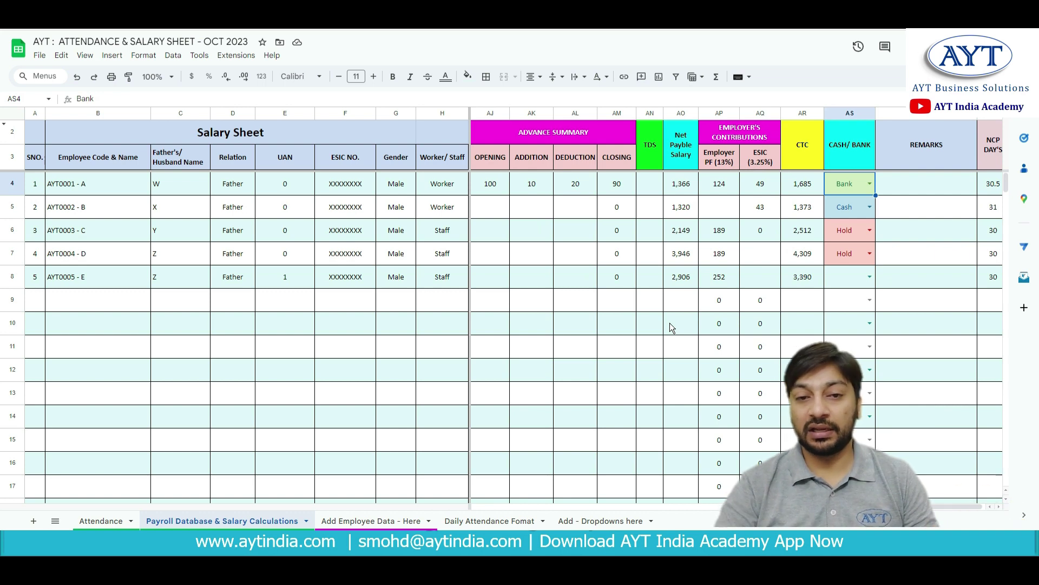
Examine the Department Wise Summary Details table below the salary rows: the department names, the Basic Salary to CTC headings and the Total row
{"action": "scroll", "coordinate": [670, 323], "scroll_direction": "down", "scroll_amount": 2}
{"action": "scroll", "coordinate": [758, 316], "scroll_direction": "down", "scroll_amount": 4}
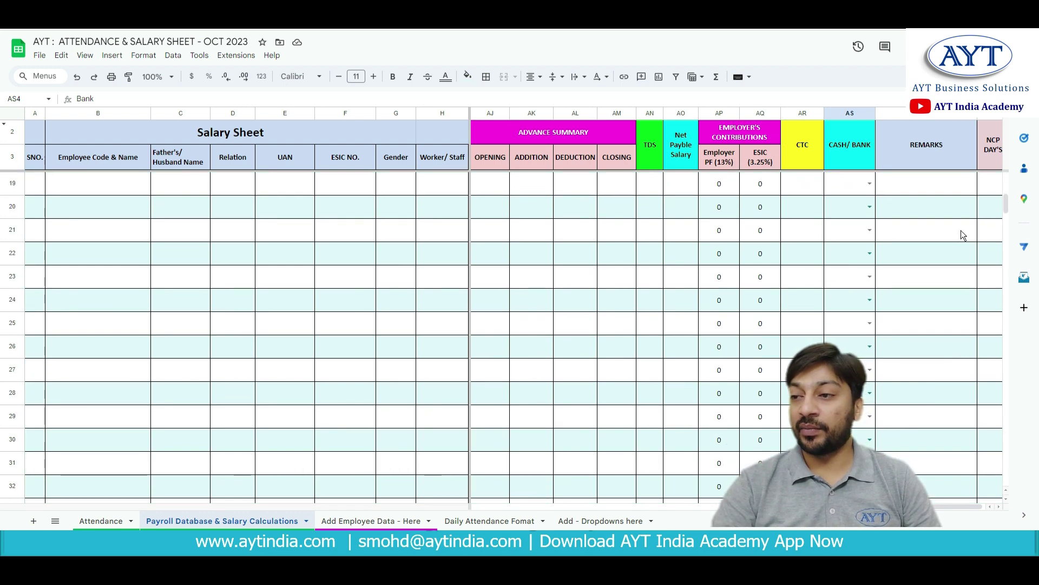
{"action": "left_click_drag", "start_coordinate": [1006, 203], "coordinate": [1006, 476]}
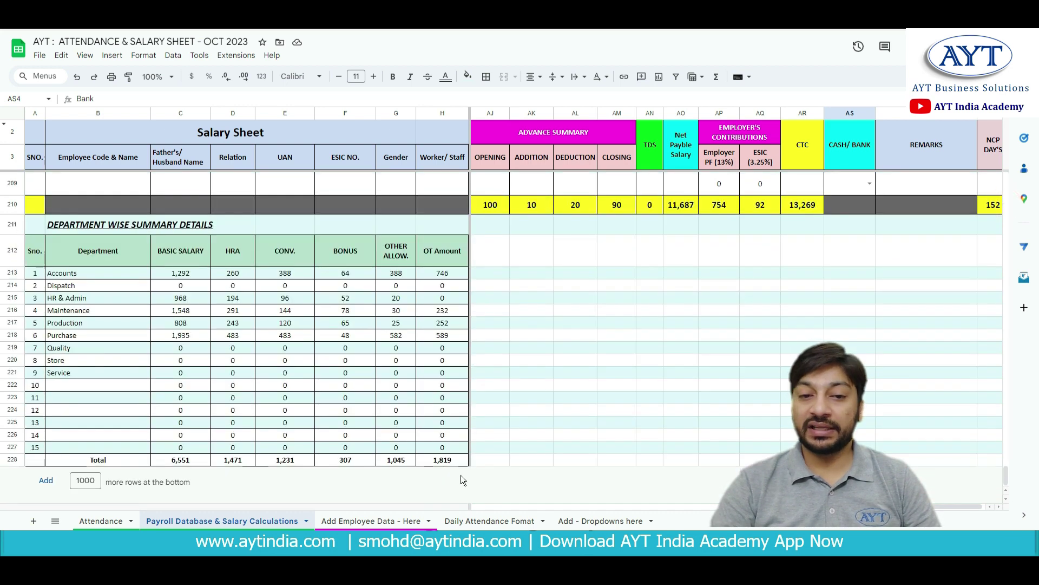
{"action": "left_click_drag", "start_coordinate": [956, 507], "coordinate": [435, 504]}
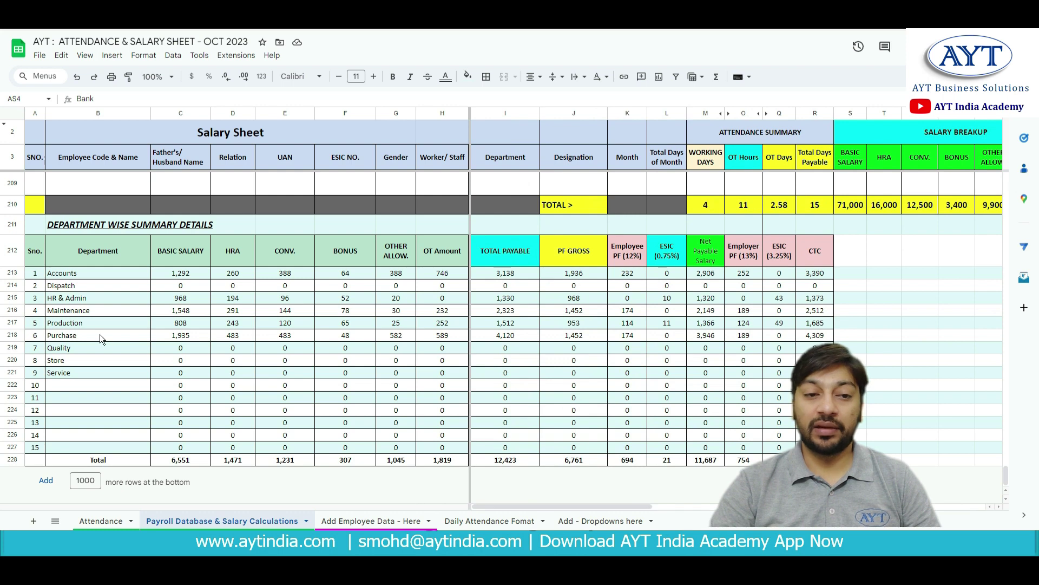
{"action": "left_click", "coordinate": [91, 264]}
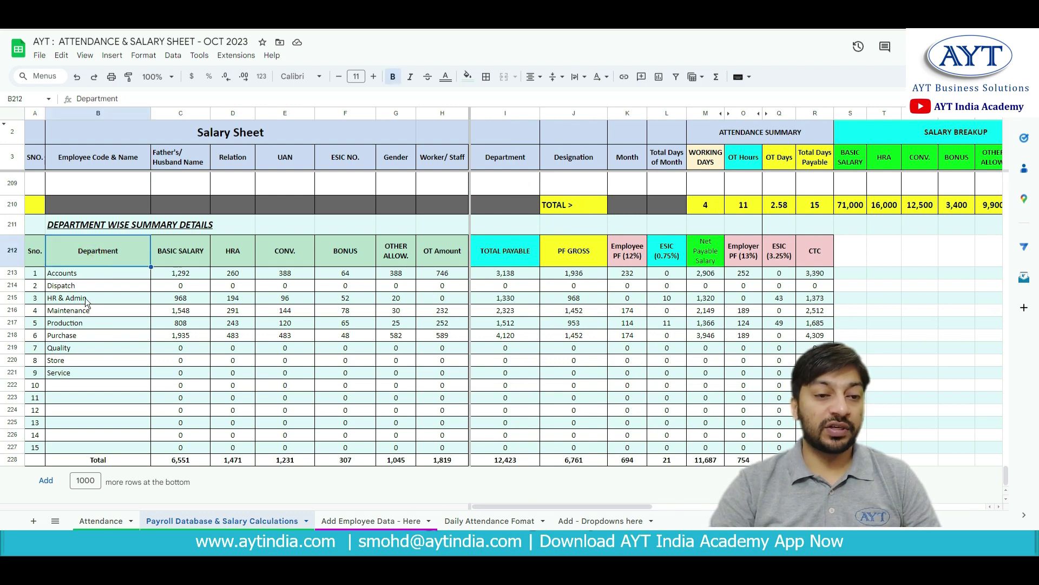
{"action": "left_click", "coordinate": [104, 284]}
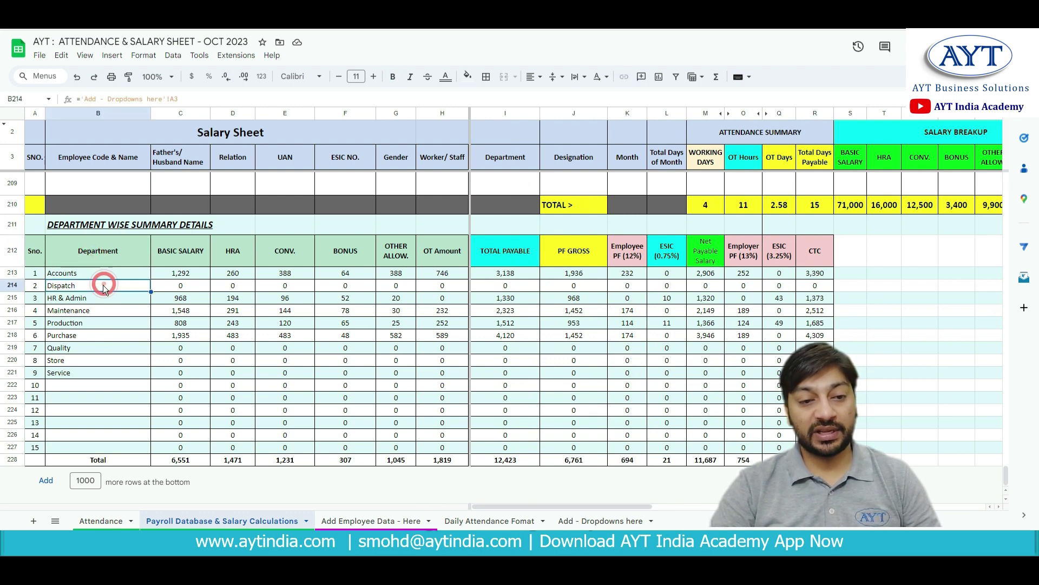
{"action": "left_click", "coordinate": [94, 300]}
{"action": "left_click_drag", "start_coordinate": [185, 256], "coordinate": [815, 258]}
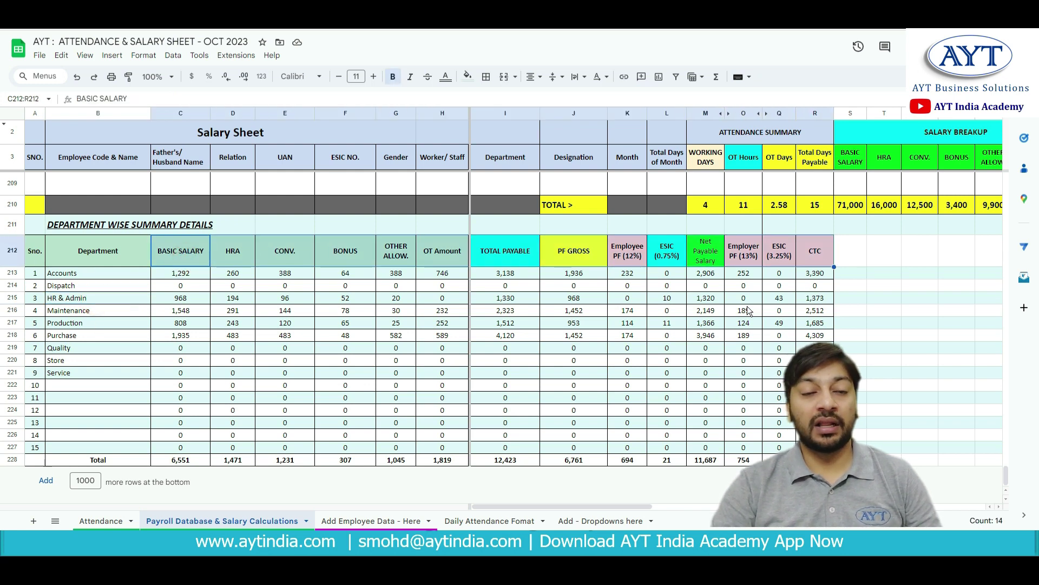
{"action": "left_click", "coordinate": [130, 461]}
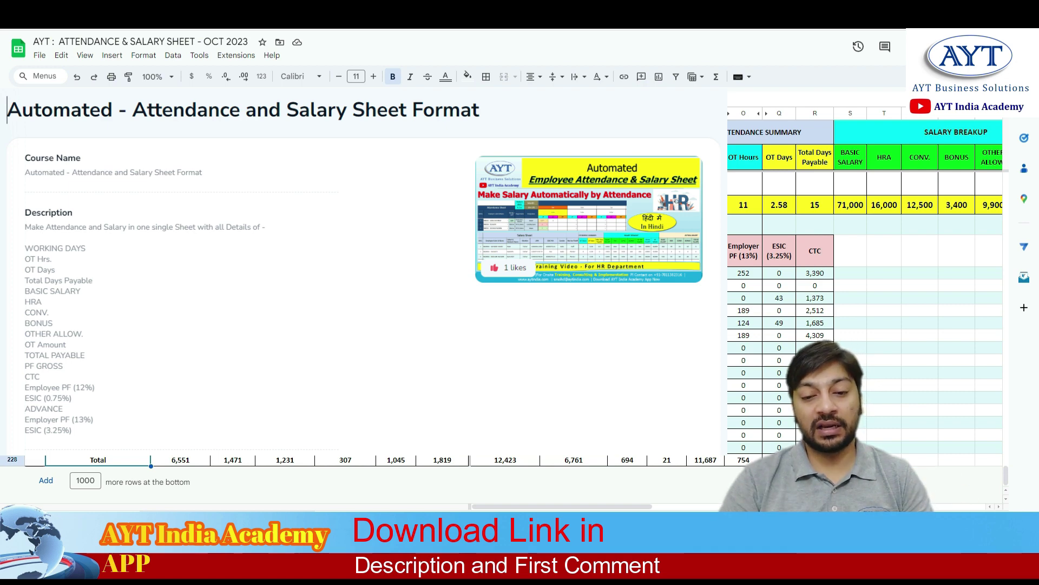
Look over the Add Employee Data - Here sheet, then the Attendance sheet from its absenteeism summary back up to the first employee rows
{"action": "left_click", "coordinate": [371, 518]}
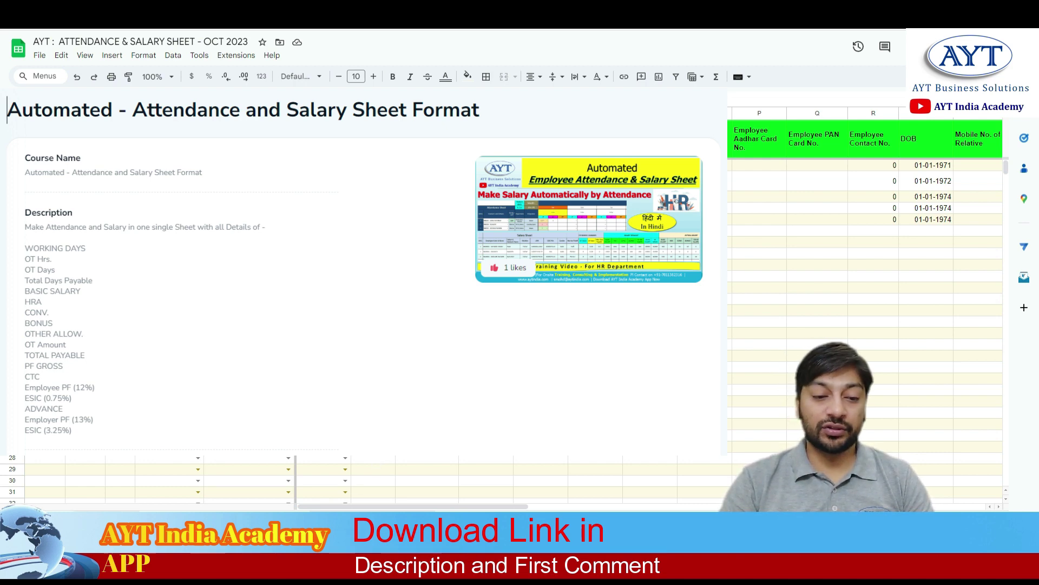
{"action": "key", "text": "ctrl+End"}
{"action": "left_click_drag", "start_coordinate": [649, 509], "coordinate": [463, 499]}
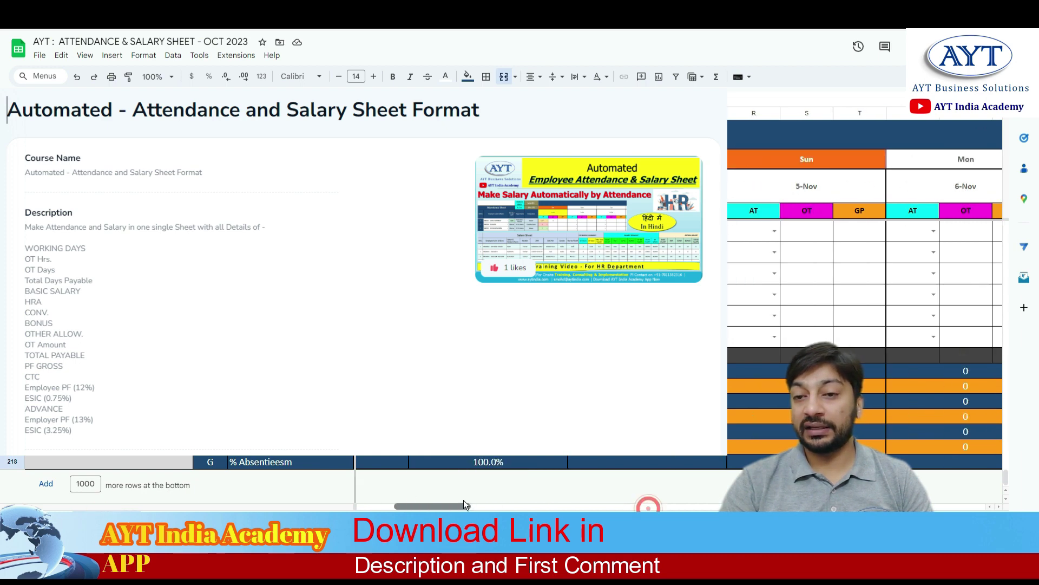
{"action": "scroll", "coordinate": [476, 479], "scroll_direction": "up", "scroll_amount": 6}
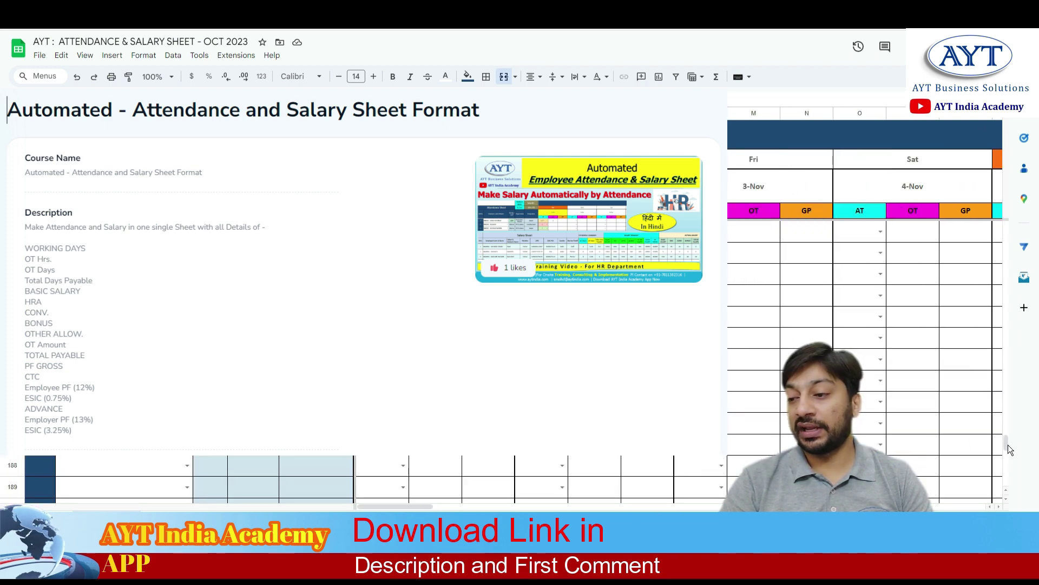
{"action": "left_click_drag", "start_coordinate": [1007, 442], "coordinate": [1005, 230]}
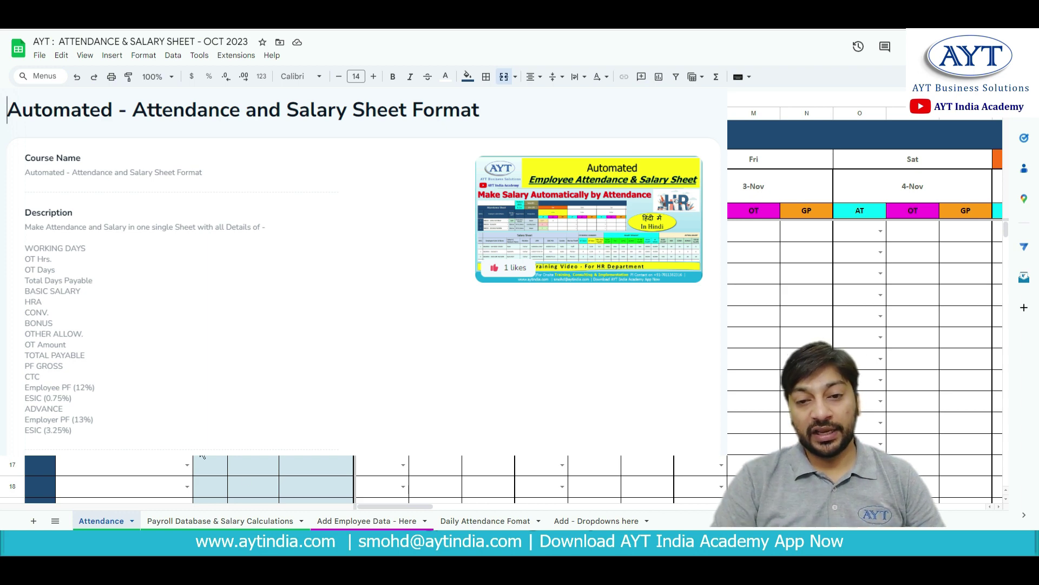
Open the Daily Attendance Fomat sheet and review its entry columns from Emp. Code to Out Time
{"action": "left_click", "coordinate": [463, 520]}
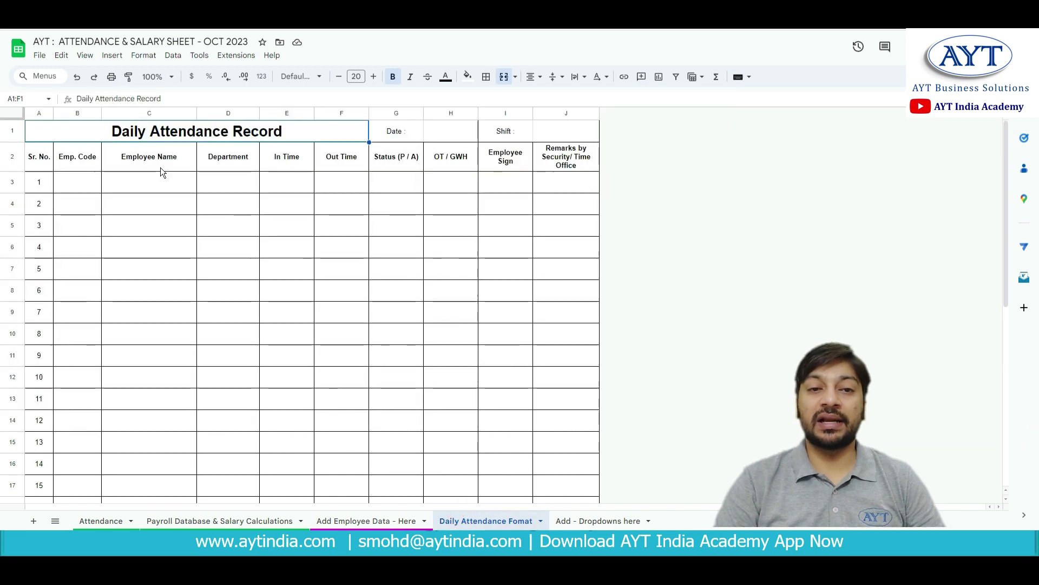
{"action": "scroll", "coordinate": [308, 277], "scroll_direction": "down", "scroll_amount": 6}
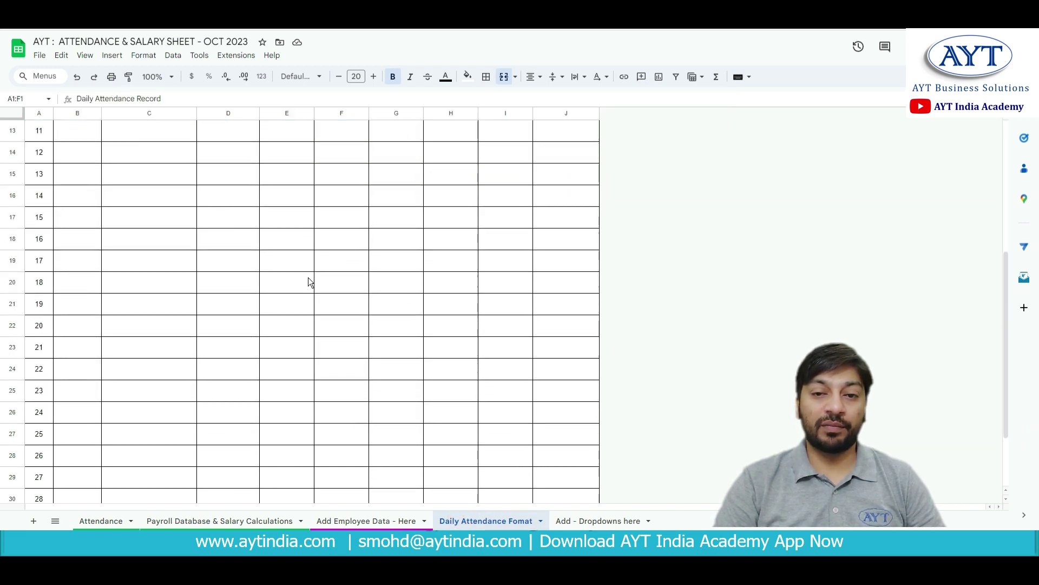
{"action": "scroll", "coordinate": [307, 280], "scroll_direction": "up", "scroll_amount": 6}
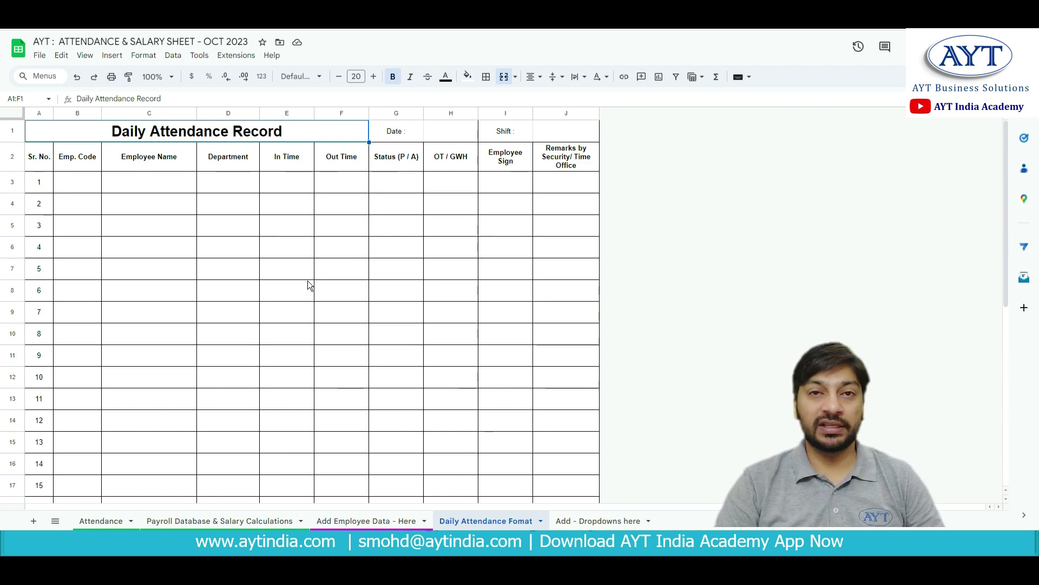
{"action": "left_click", "coordinate": [86, 189]}
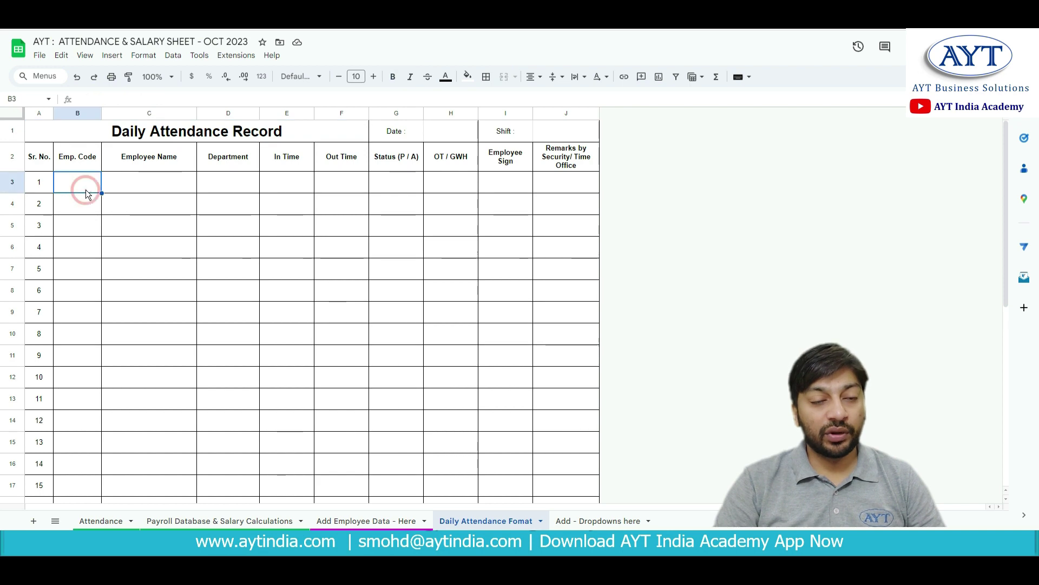
{"action": "left_click", "coordinate": [139, 186]}
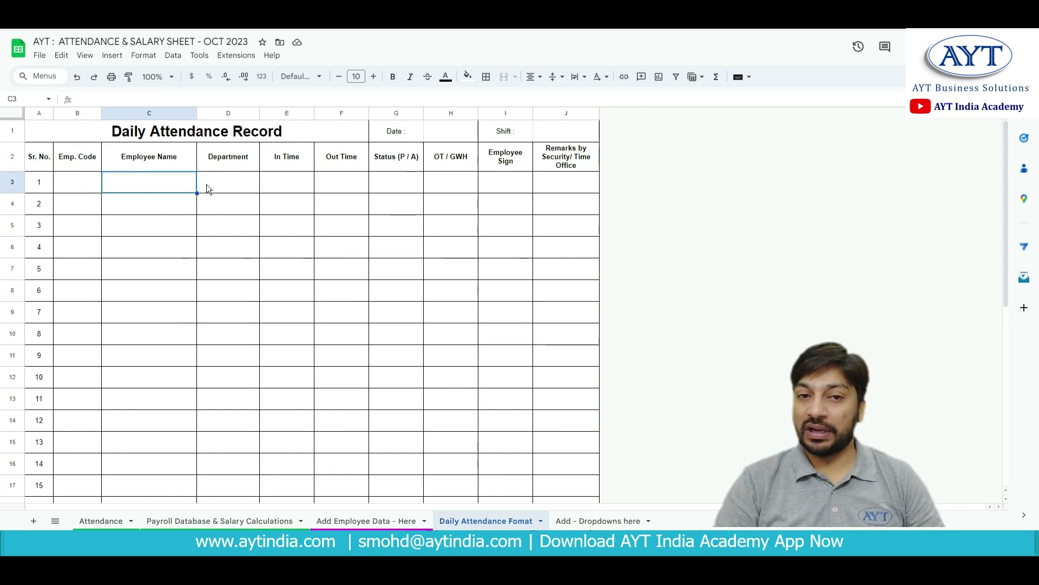
{"action": "left_click", "coordinate": [224, 183]}
{"action": "left_click", "coordinate": [298, 183]}
{"action": "left_click", "coordinate": [345, 184]}
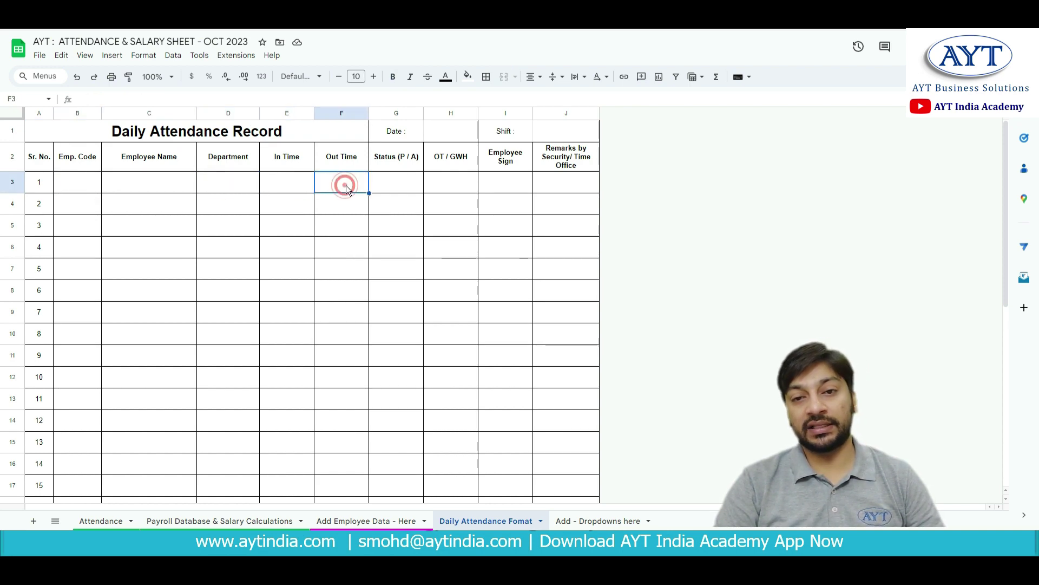
Review the Status (P / A), OT / GWH, Employee Sign and Remarks by Security/Time Office columns of the Daily Attendance Record
{"action": "left_click", "coordinate": [403, 186]}
{"action": "left_click", "coordinate": [405, 187]}
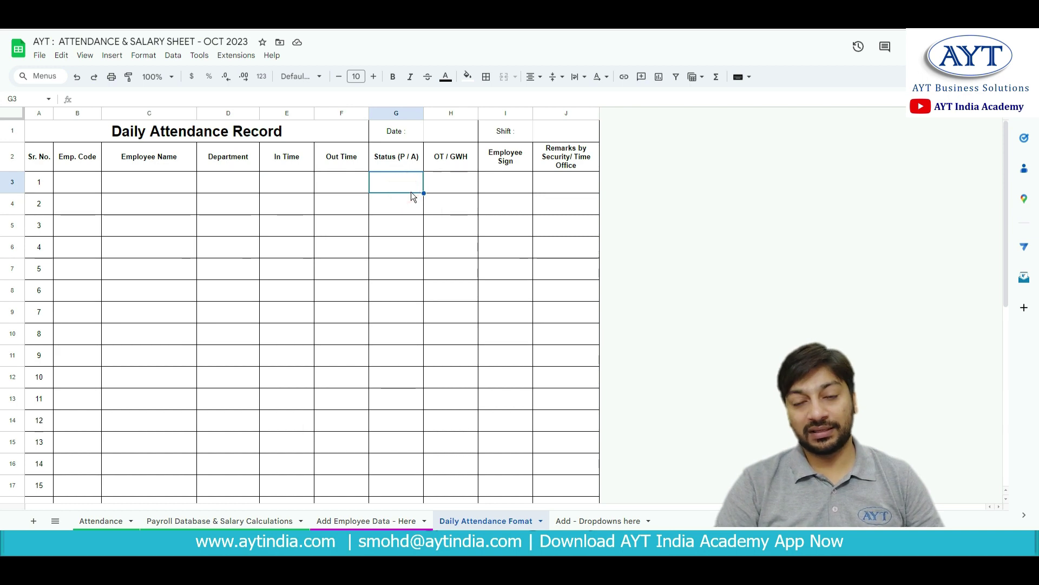
{"action": "left_click", "coordinate": [451, 184]}
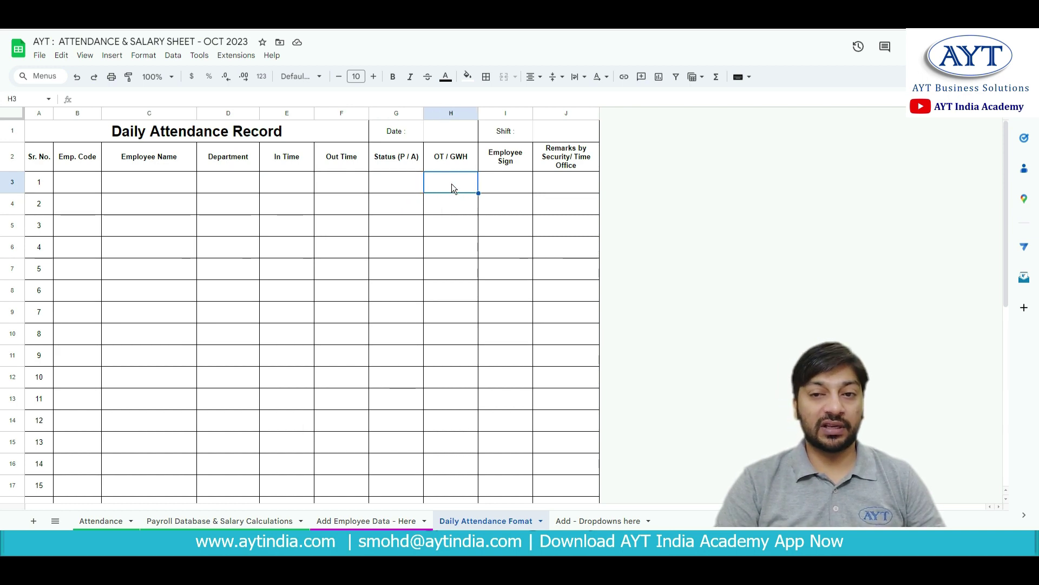
{"action": "left_click", "coordinate": [506, 184]}
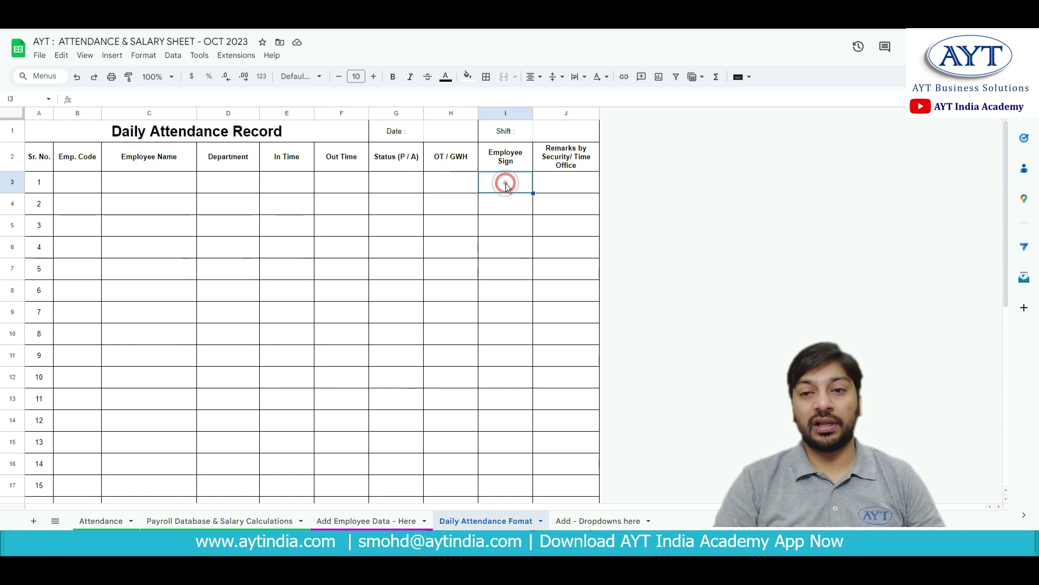
{"action": "left_click", "coordinate": [552, 187]}
Review the record's Date and Shift fields and its Security, Time Office and HR signature fields, then return to the Attendance sheet
{"action": "left_click", "coordinate": [464, 134]}
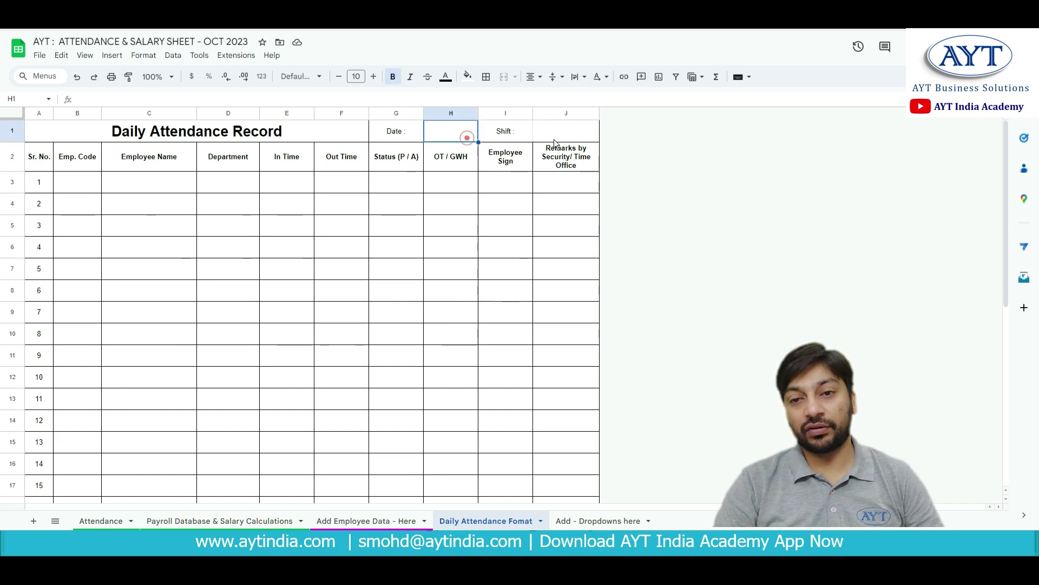
{"action": "left_click", "coordinate": [553, 137]}
{"action": "scroll", "coordinate": [371, 358], "scroll_direction": "down", "scroll_amount": 6}
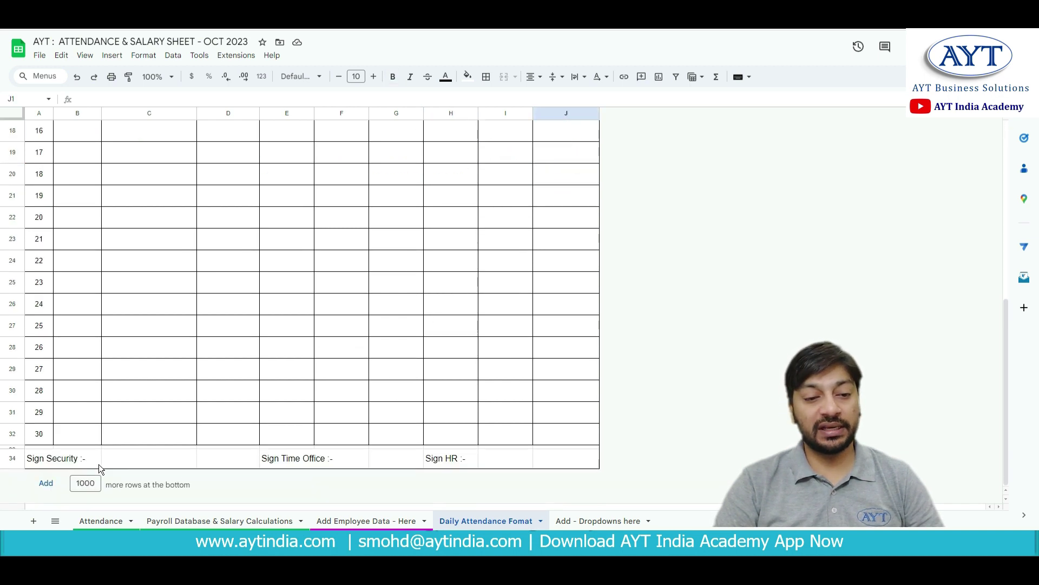
{"action": "left_click", "coordinate": [75, 466]}
{"action": "left_click", "coordinate": [175, 469]}
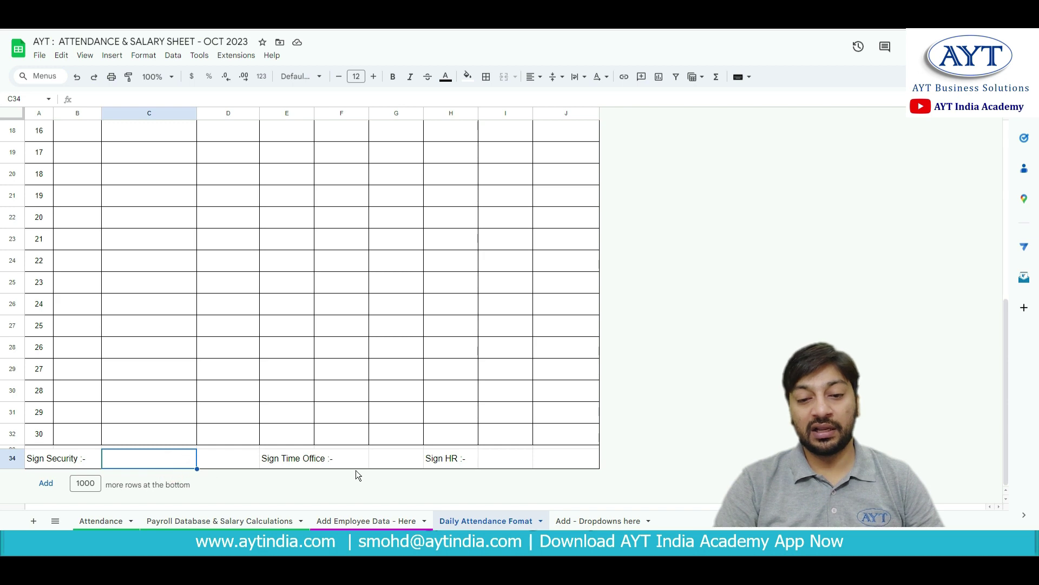
{"action": "left_click", "coordinate": [373, 465]}
{"action": "left_click", "coordinate": [497, 461]}
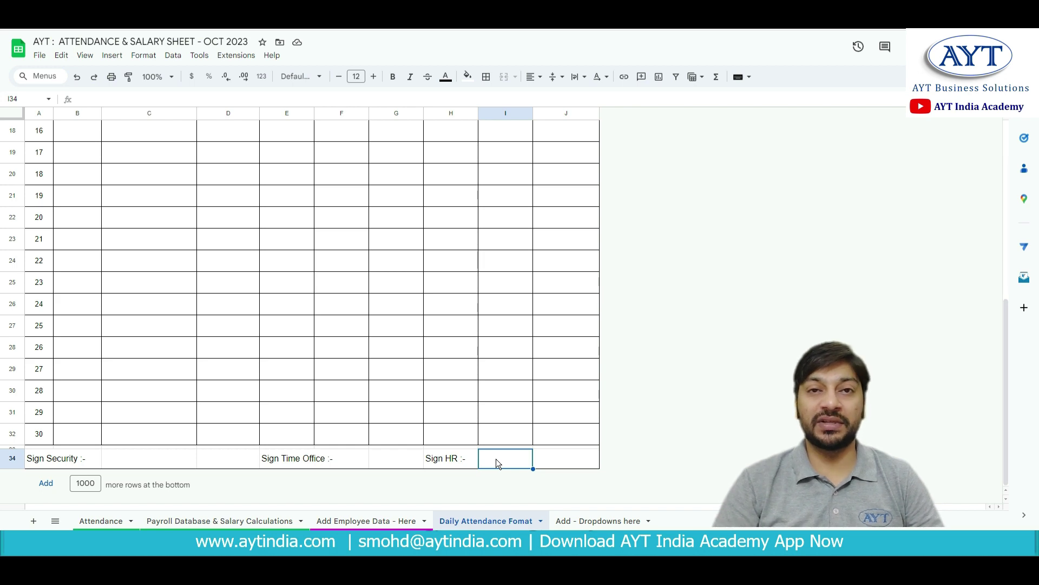
{"action": "left_click", "coordinate": [103, 521]}
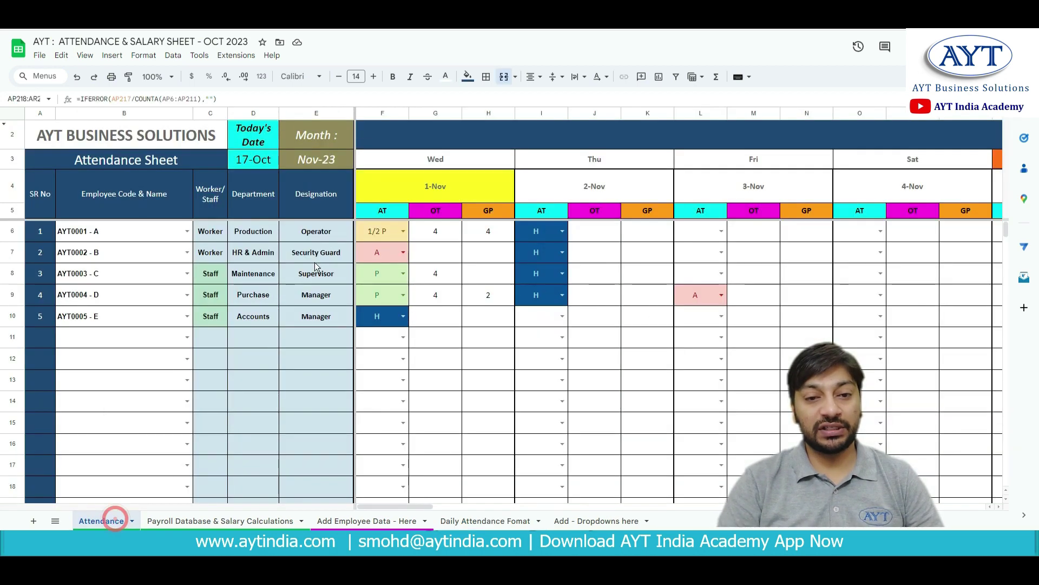